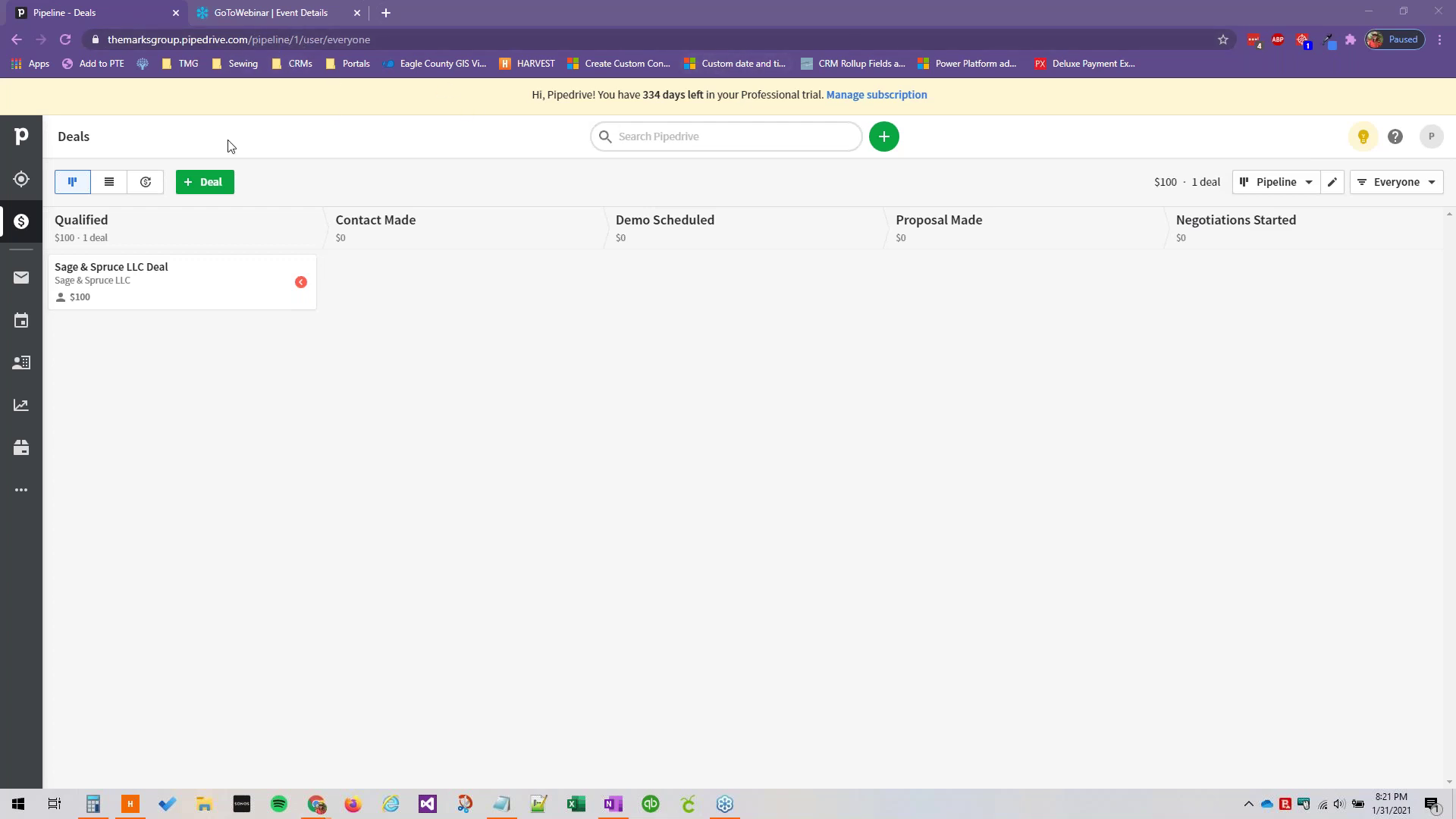
Step: After a trial drag of the Sage & Spruce deal, create a pipeline named 'Project Development'
{"action": "left_click", "coordinate": [13, 144]}
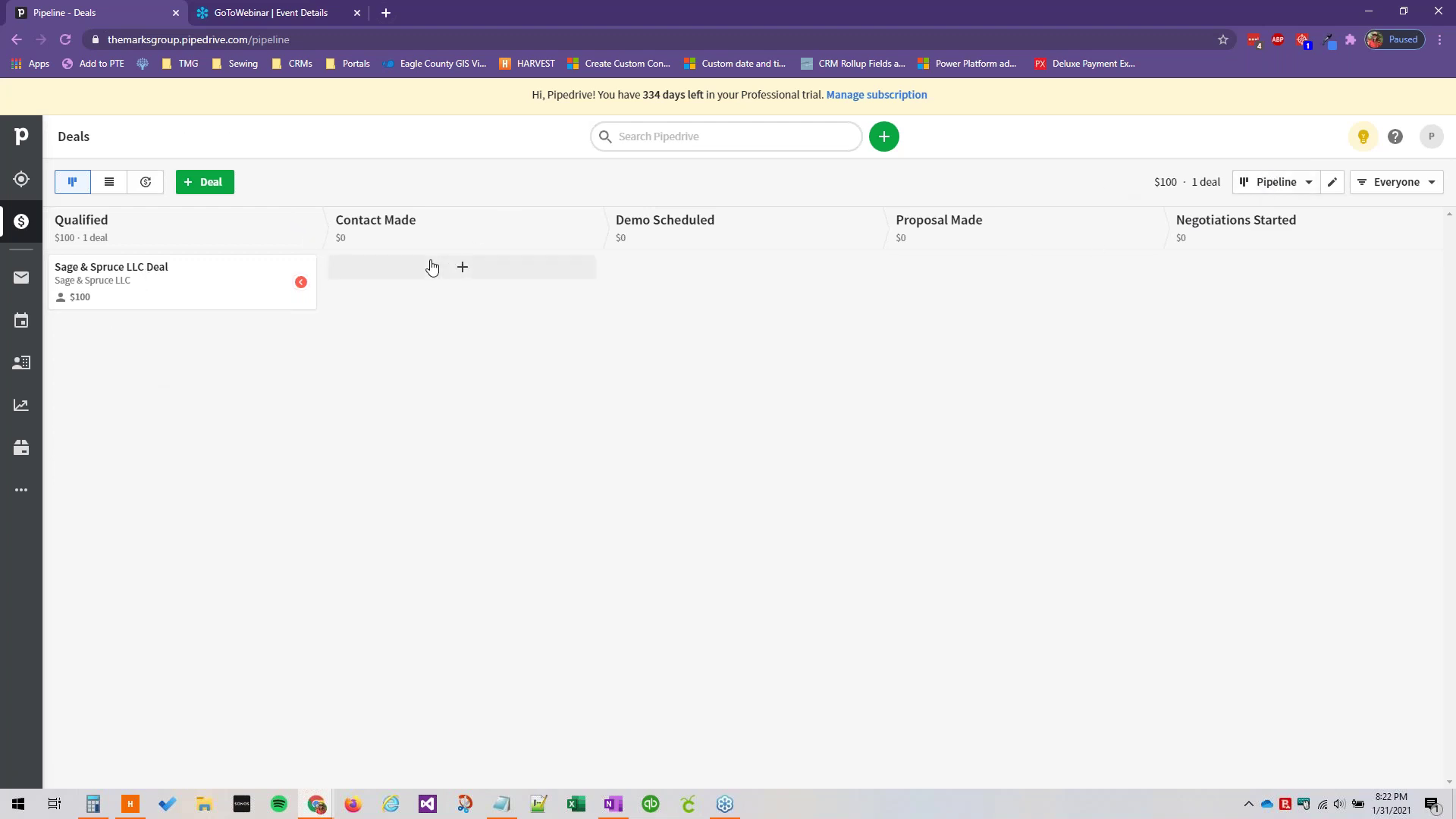
{"action": "left_click_drag", "start_coordinate": [179, 293], "coordinate": [226, 295]}
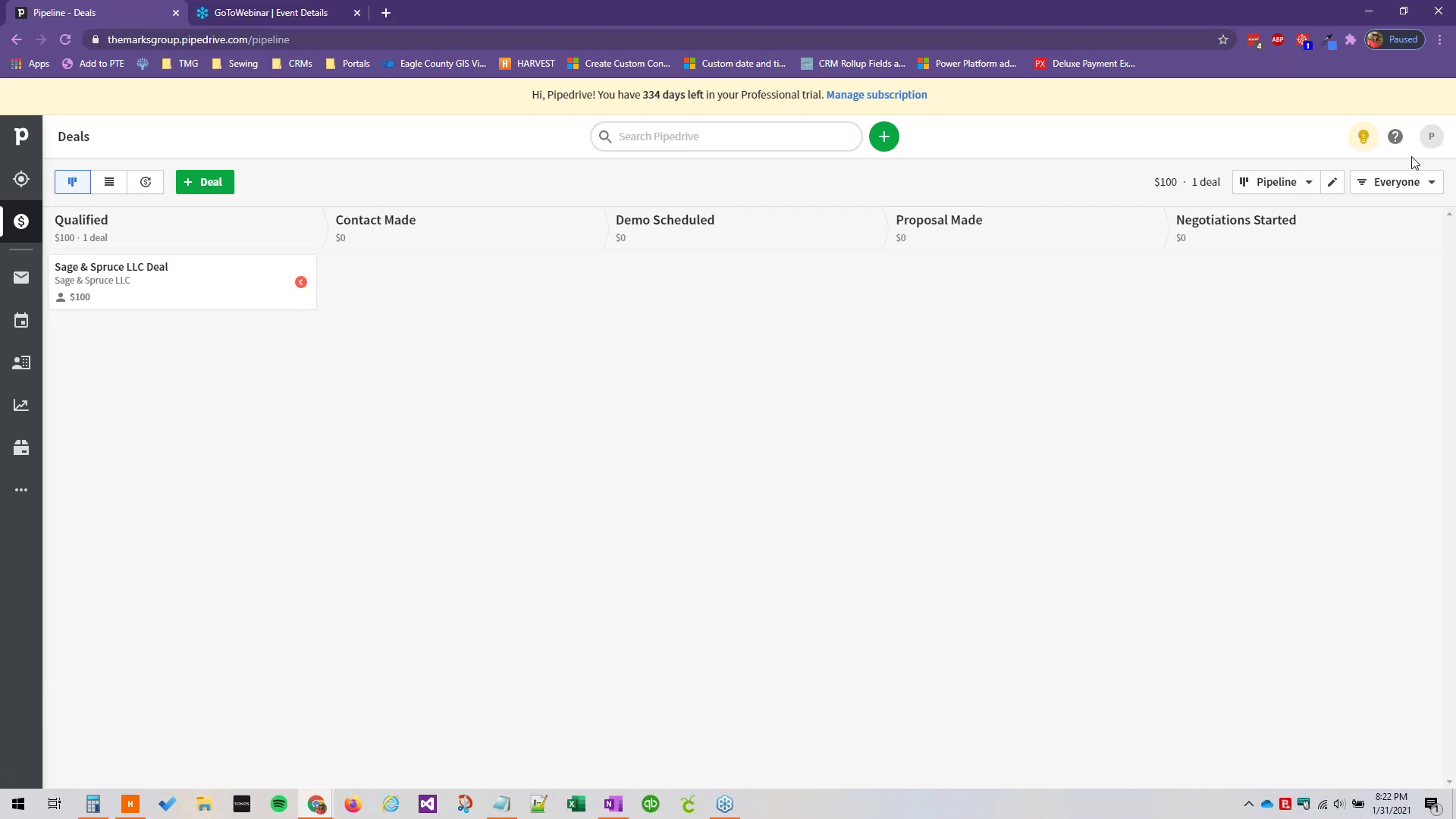
{"action": "left_click", "coordinate": [1308, 183]}
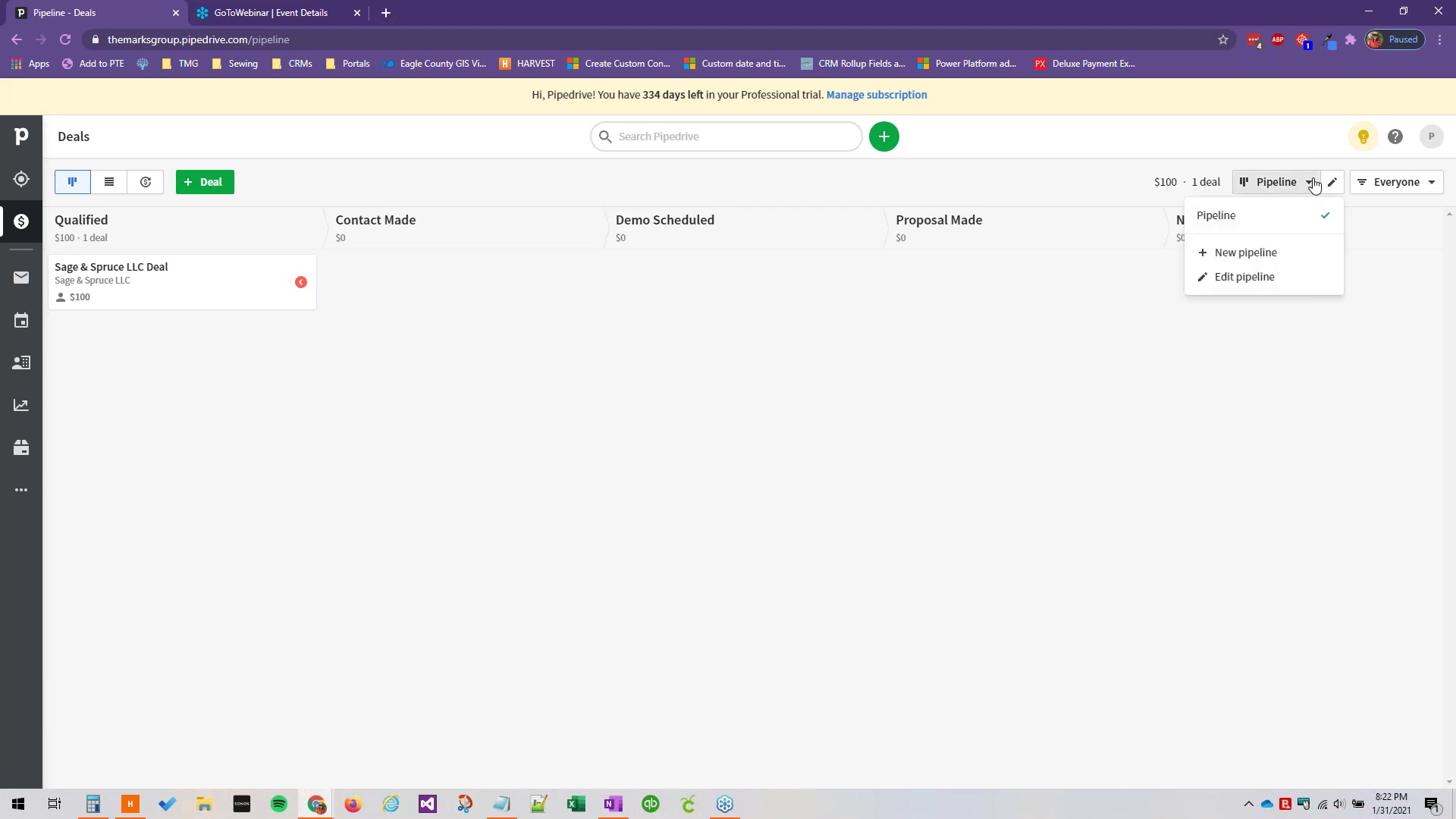
{"action": "left_click", "coordinate": [1248, 254]}
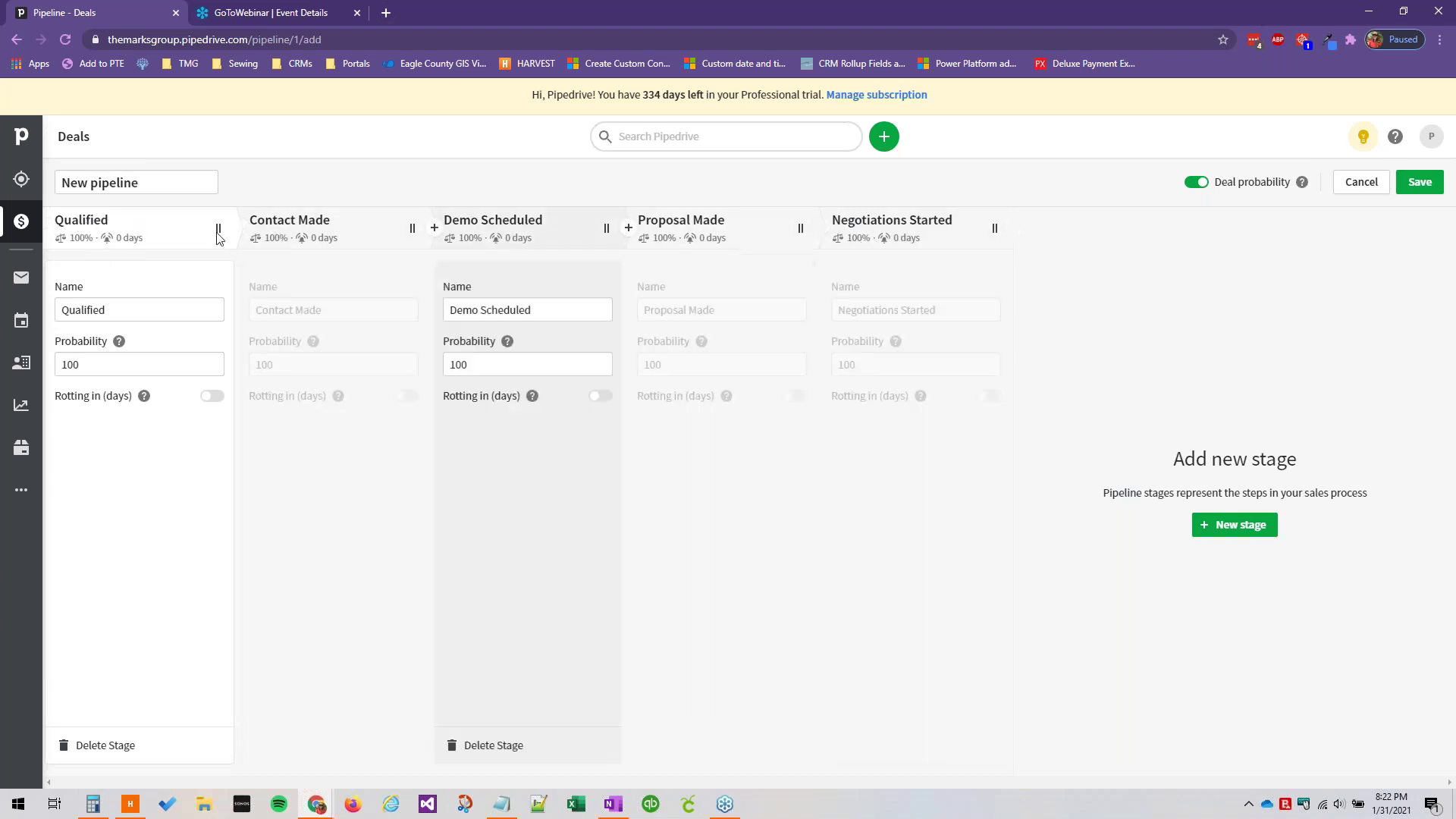
{"action": "left_click", "coordinate": [140, 182]}
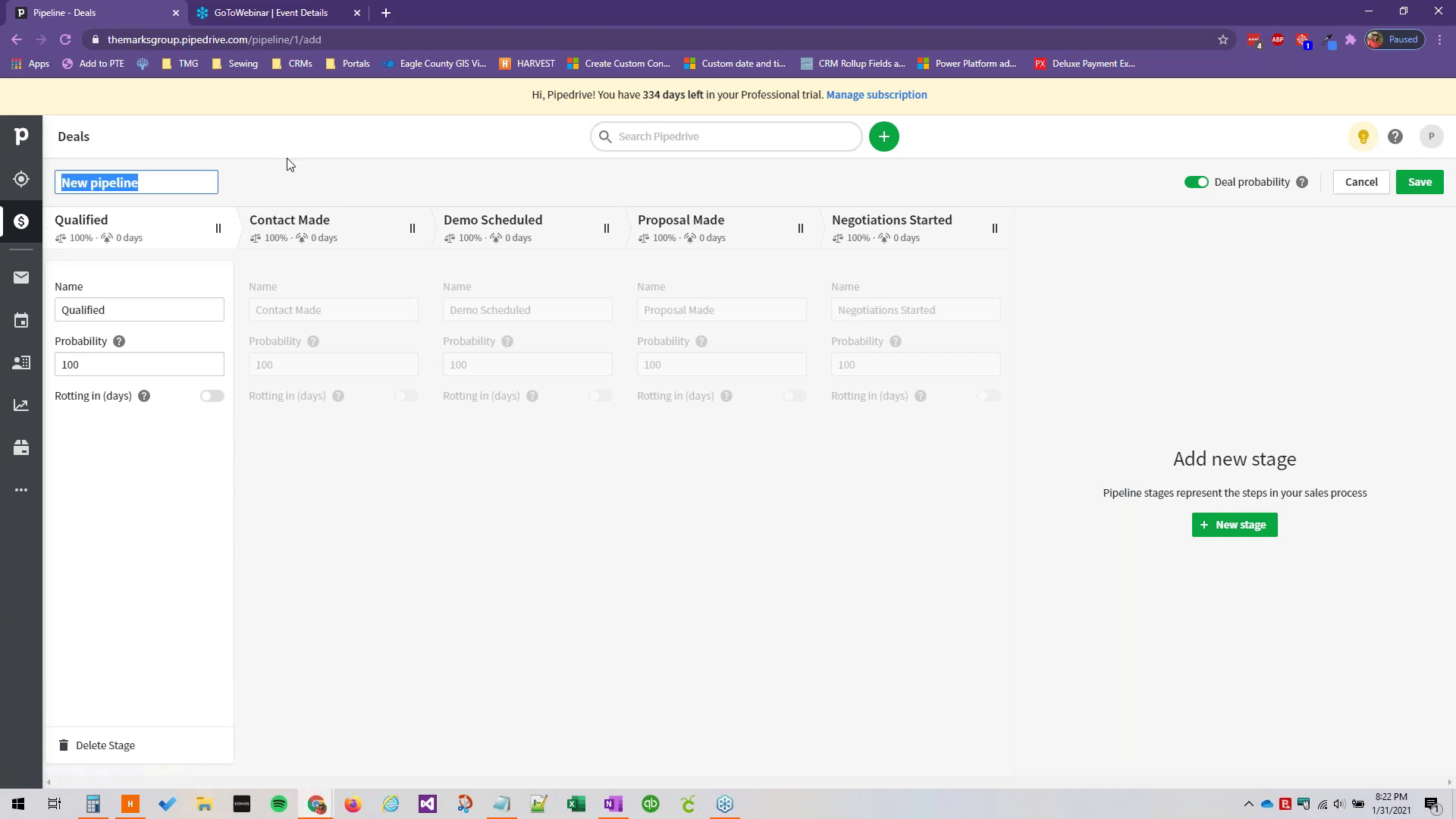
{"action": "type", "text": "Project Dev"}
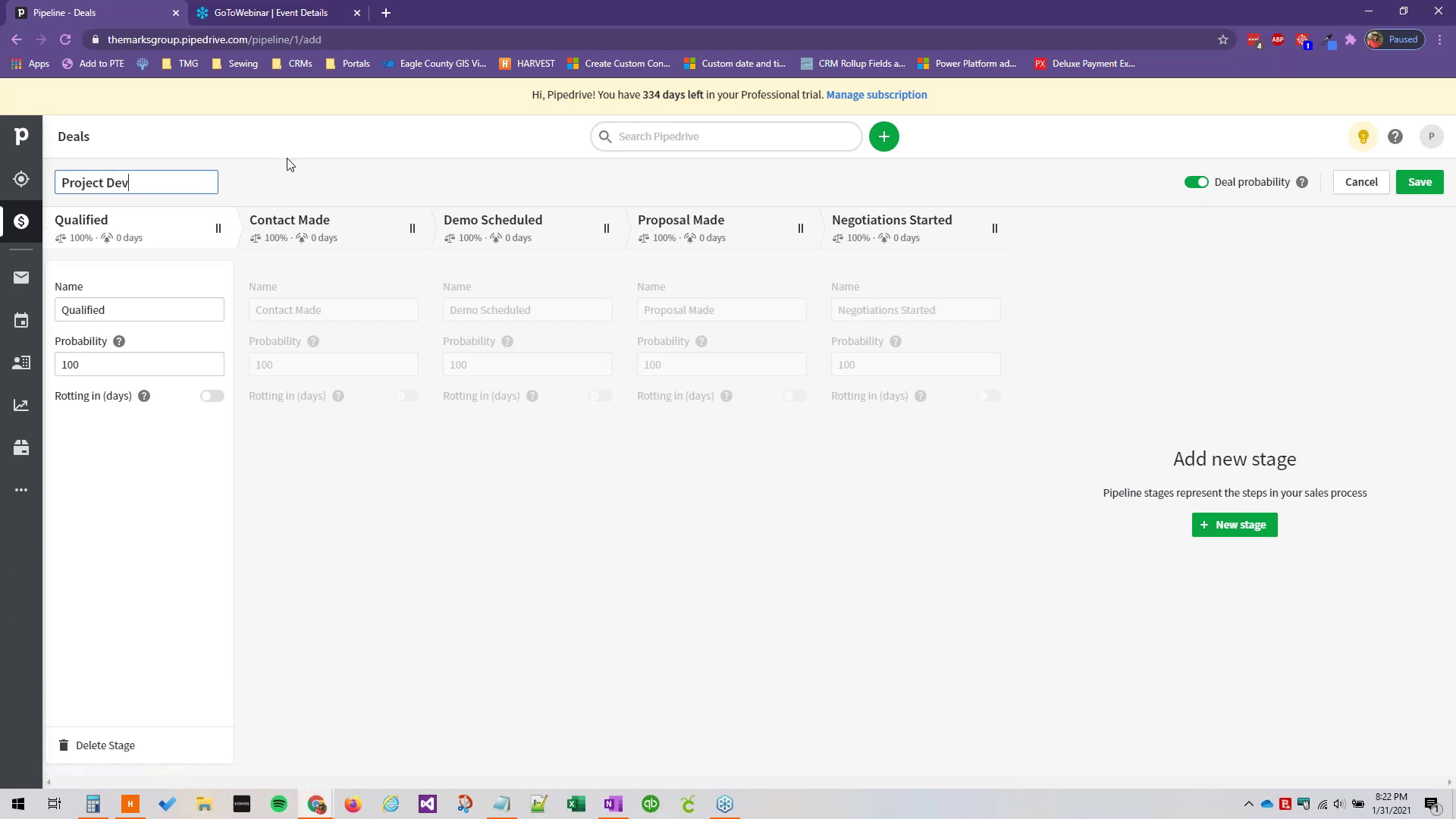
{"action": "type", "text": "elopment"}
Step: Rename the first stage, Qualified, to 'Project Planning'
{"action": "left_click", "coordinate": [157, 214]}
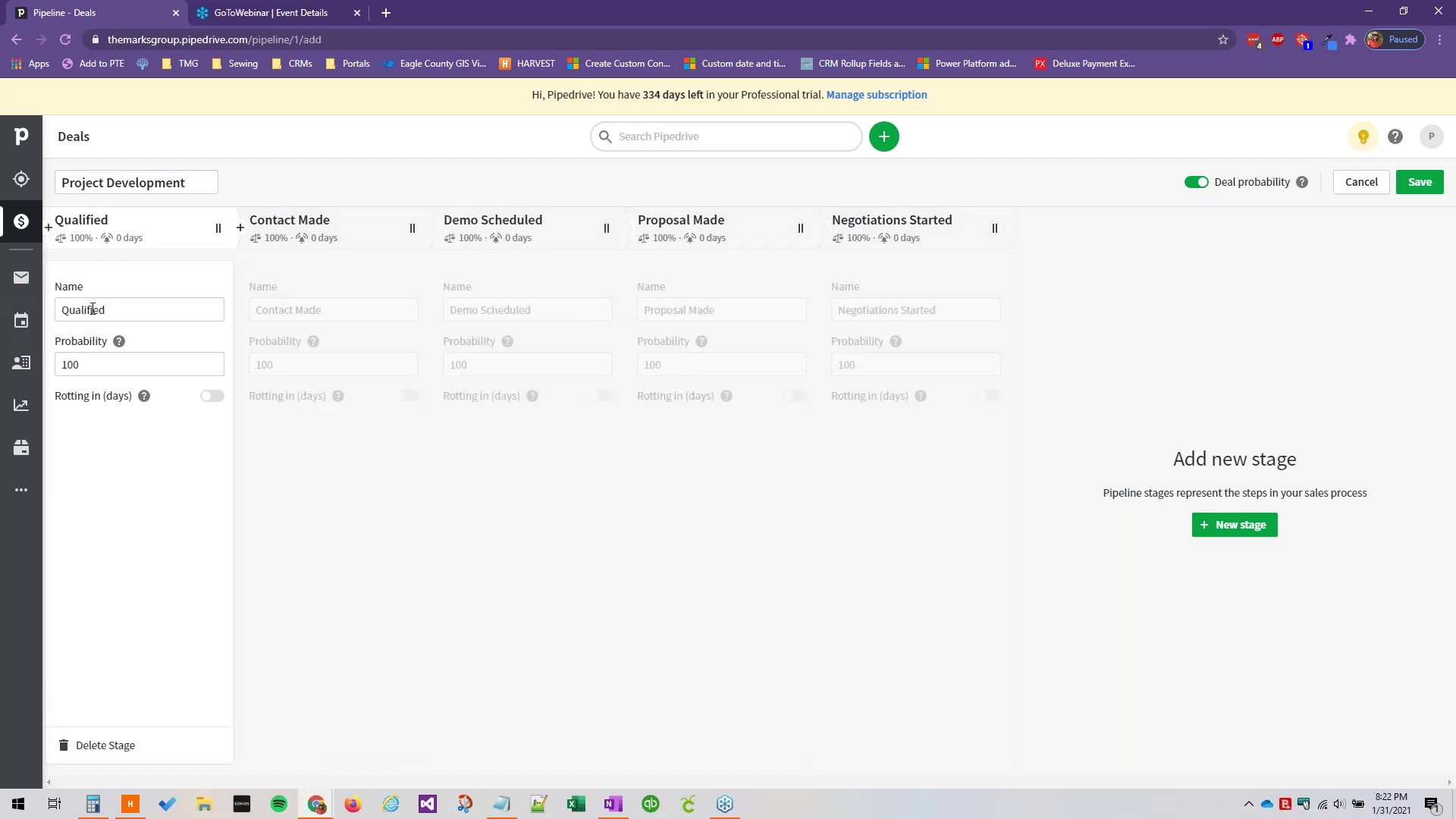
{"action": "key", "text": "Tab"}
{"action": "key", "text": "Tab"}
{"action": "key", "text": "Tab"}
{"action": "left_click", "coordinate": [166, 317]}
{"action": "double_click", "coordinate": [159, 311]}
{"action": "type", "text": "Project Planning"}
Step: Rename the next two stages 'Project Execution' and 'Project Review/Lessons Learned'
{"action": "left_click", "coordinate": [383, 339]}
{"action": "double_click", "coordinate": [342, 310]}
{"action": "type", "text": "Project "}
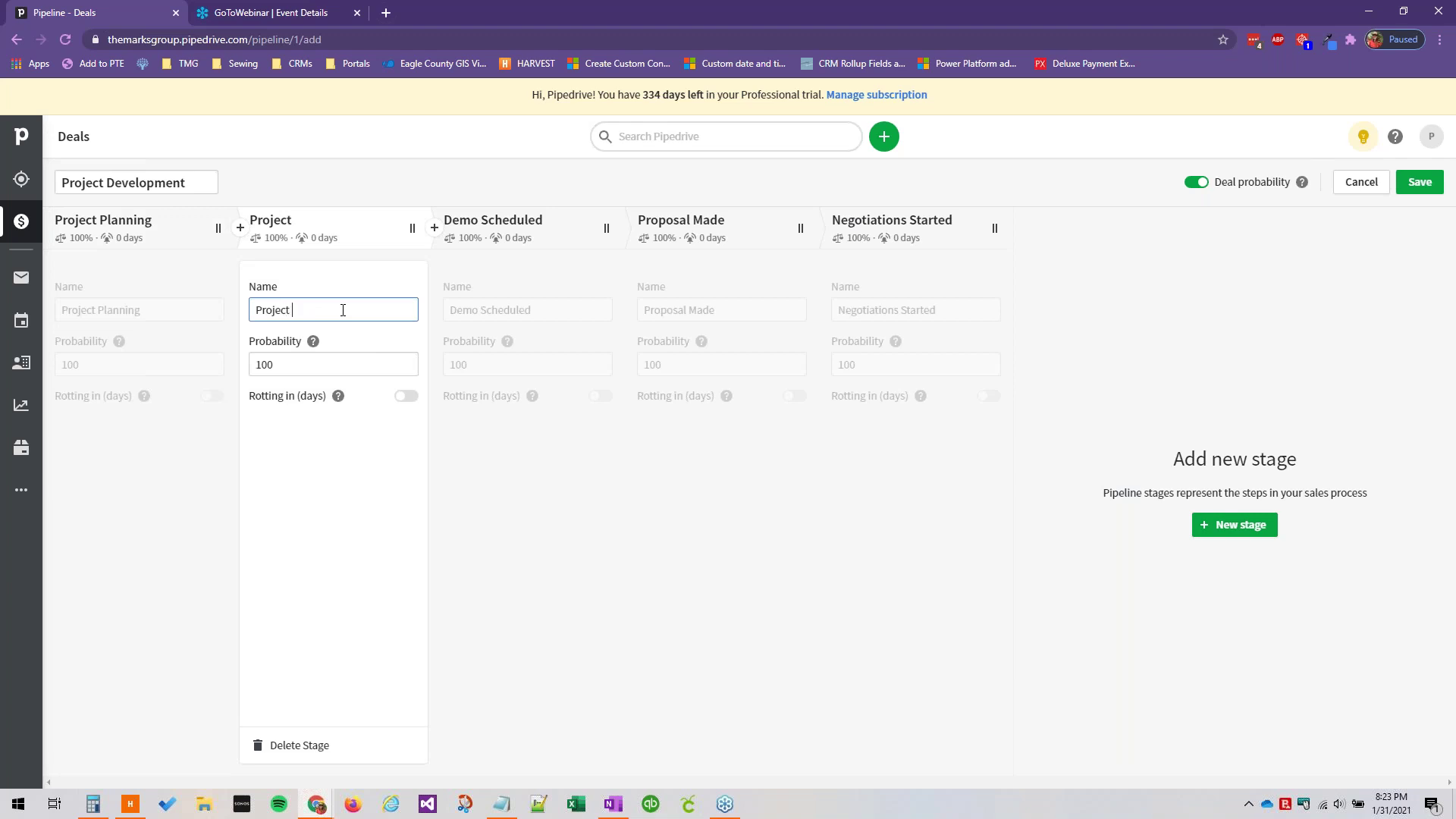
{"action": "type", "text": "Execution"}
{"action": "key", "text": "Tab"}
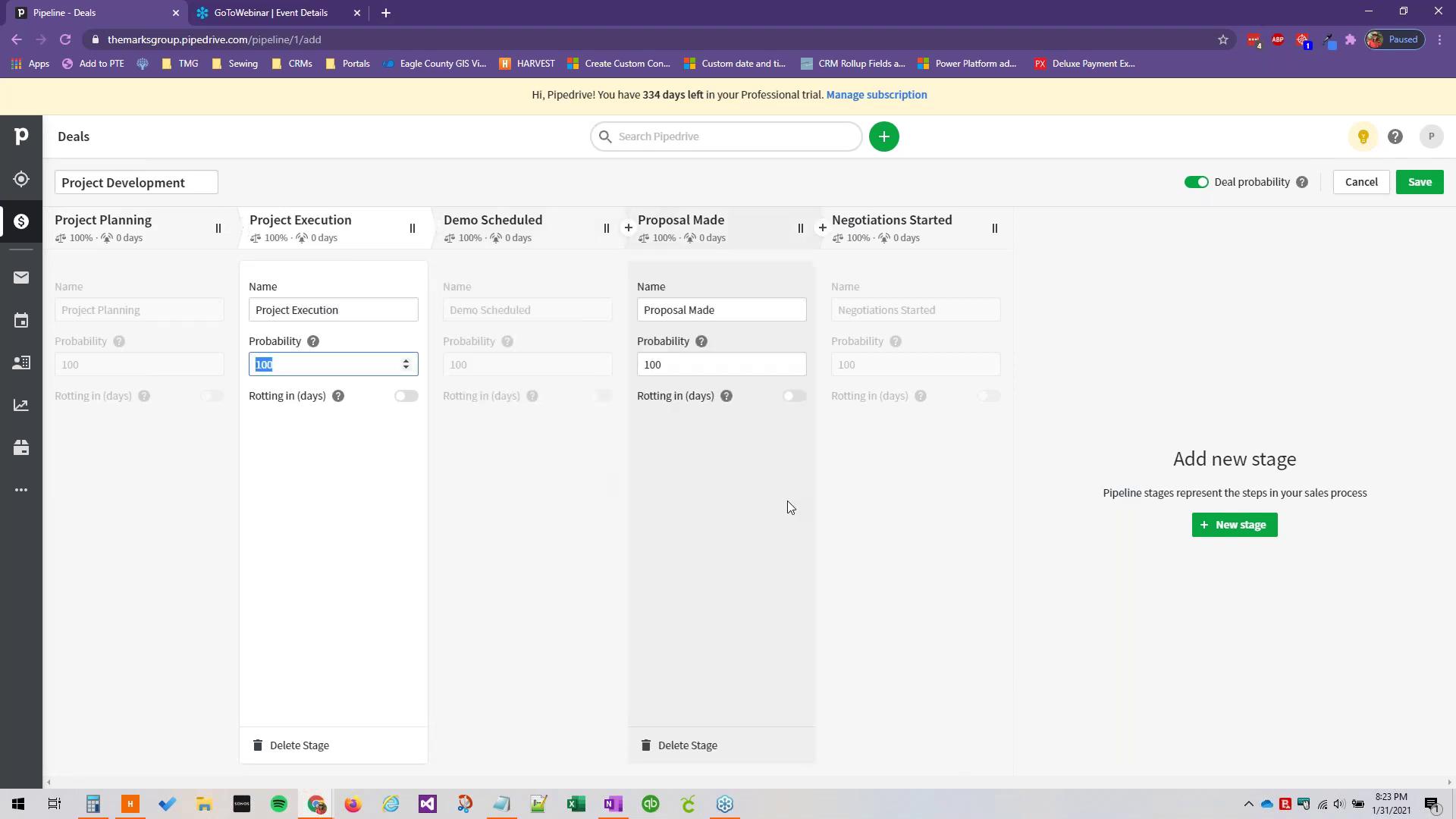
{"action": "left_click", "coordinate": [585, 316]}
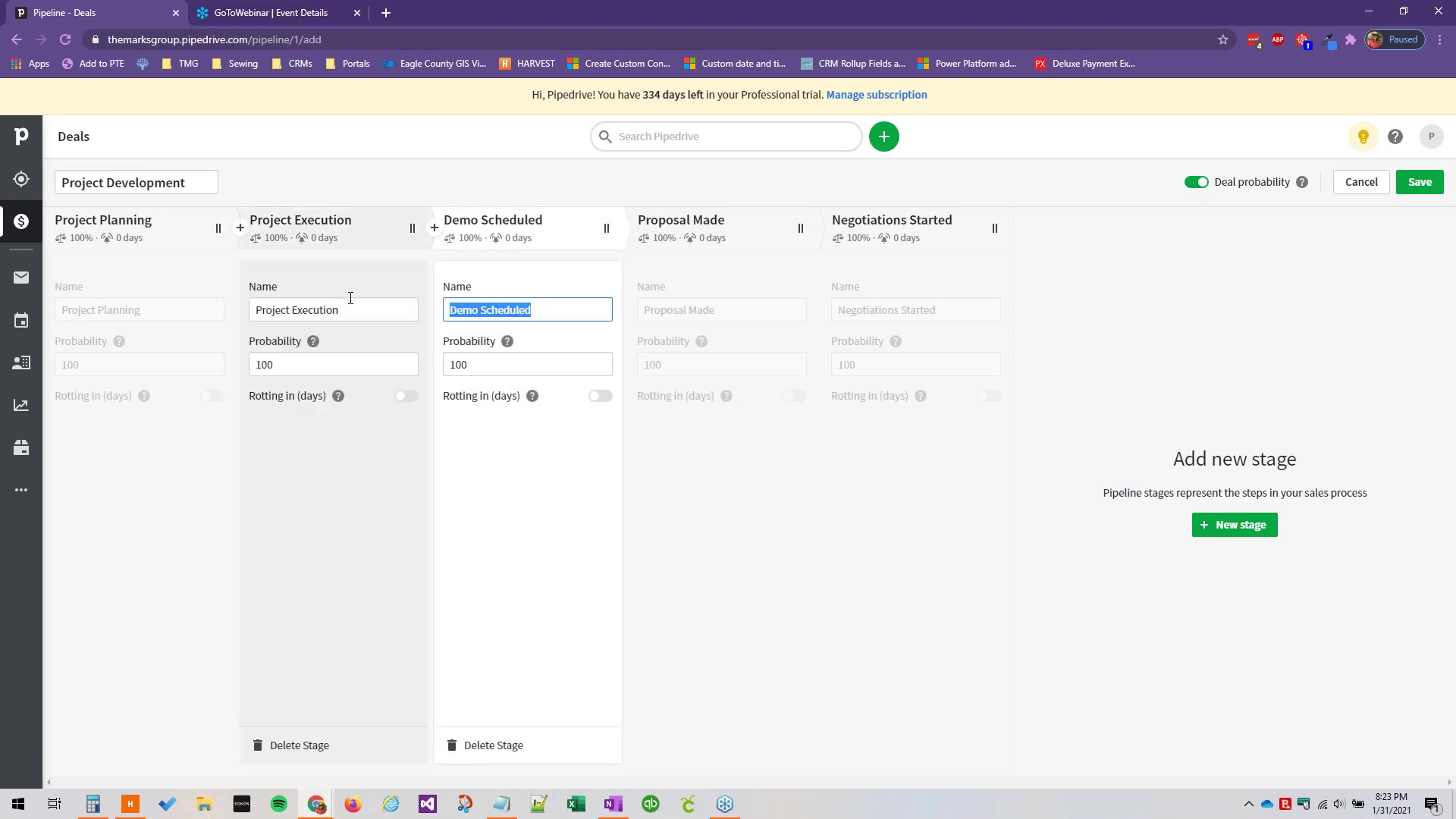
{"action": "type", "text": "Project"}
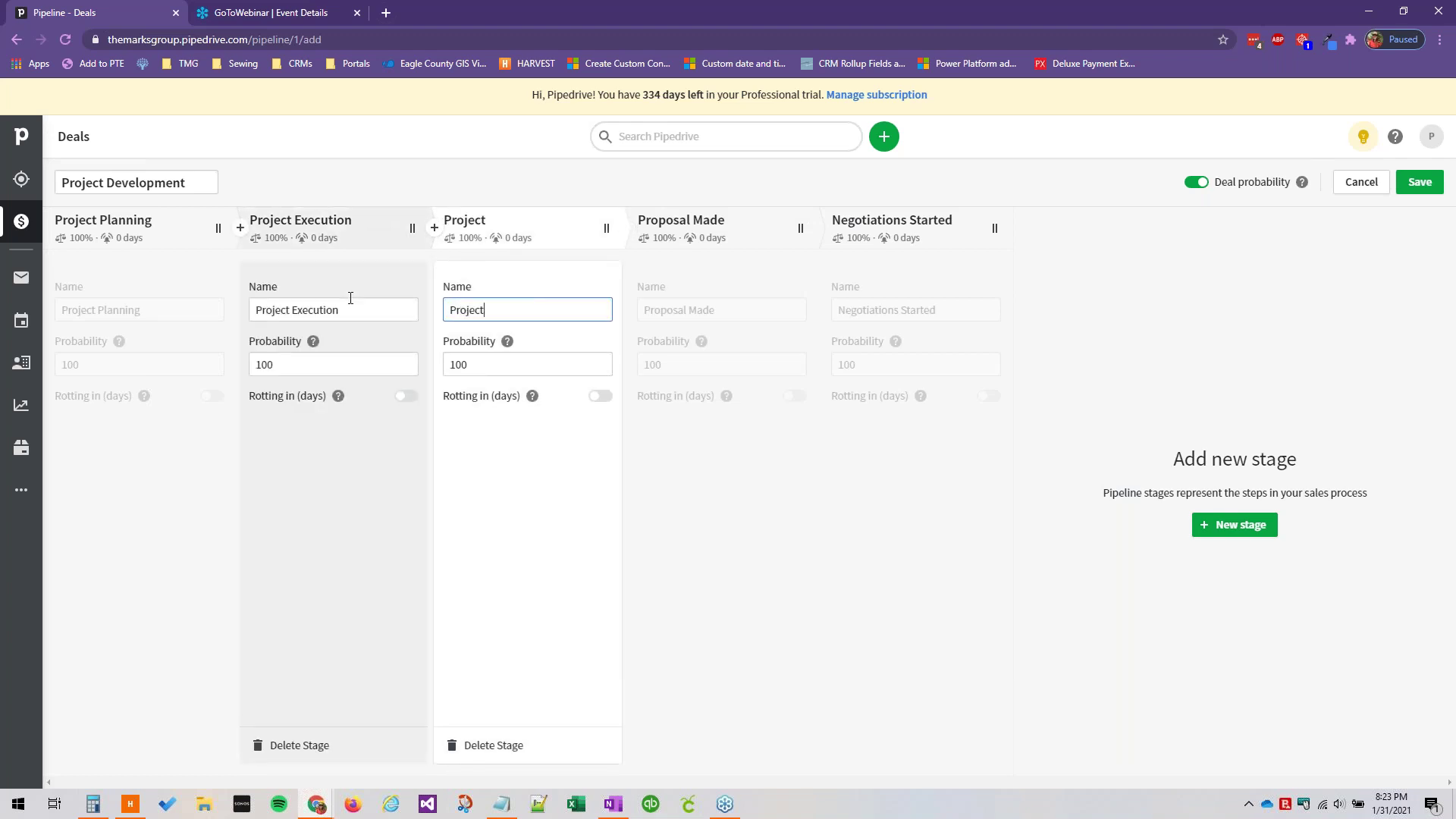
{"action": "type", "text": " Review/lesso"}
{"action": "key", "text": "BackSpace"}
{"action": "key", "text": "BackSpace"}
{"action": "key", "text": "BackSpace"}
{"action": "type", "text": "Lessons Learned"}
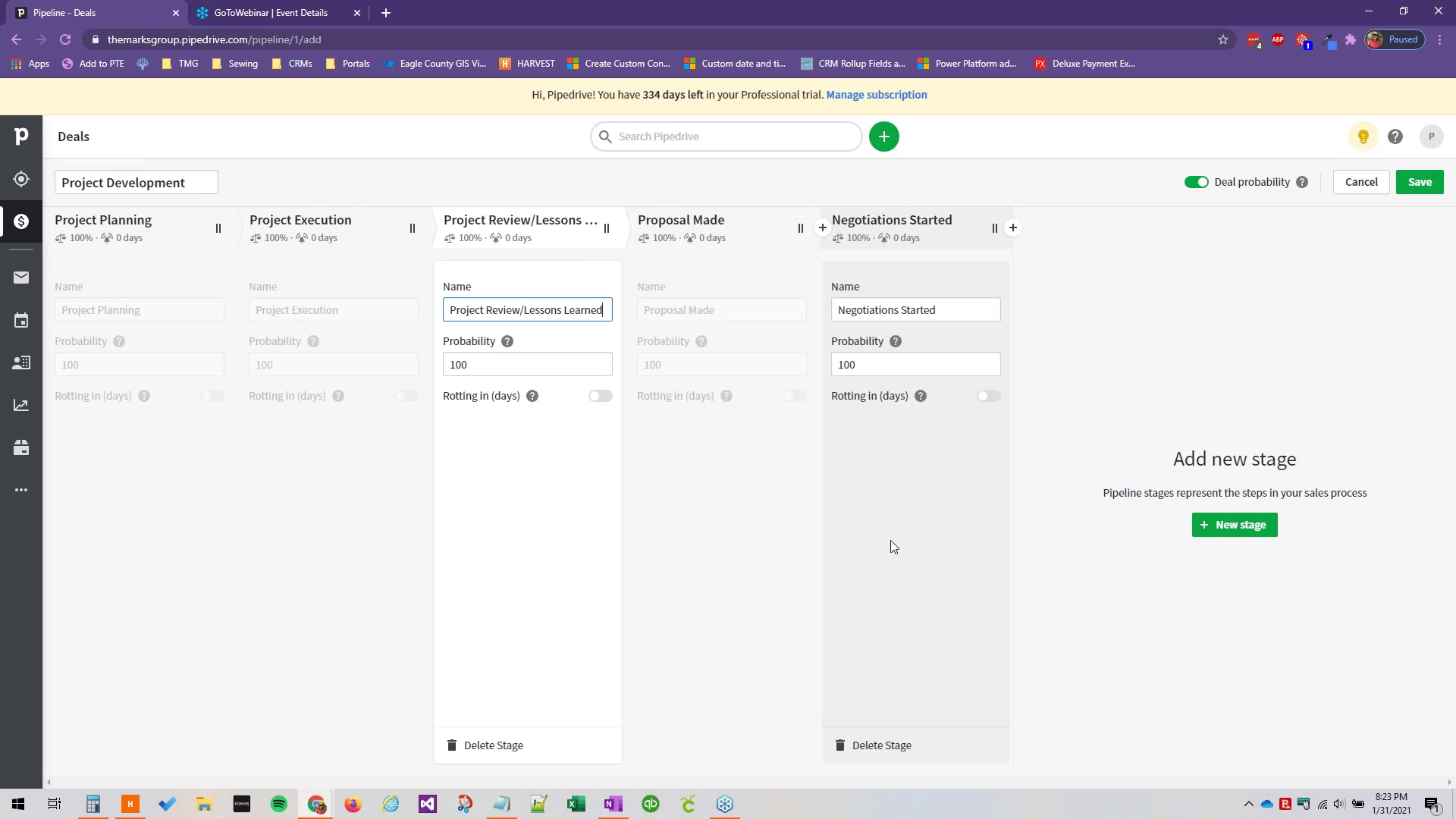
Step: Delete the Negotiations Started and Proposal Made stages
{"action": "mouse_move", "coordinate": [919, 396]}
{"action": "left_click", "coordinate": [857, 751]}
{"action": "left_click", "coordinate": [843, 471]}
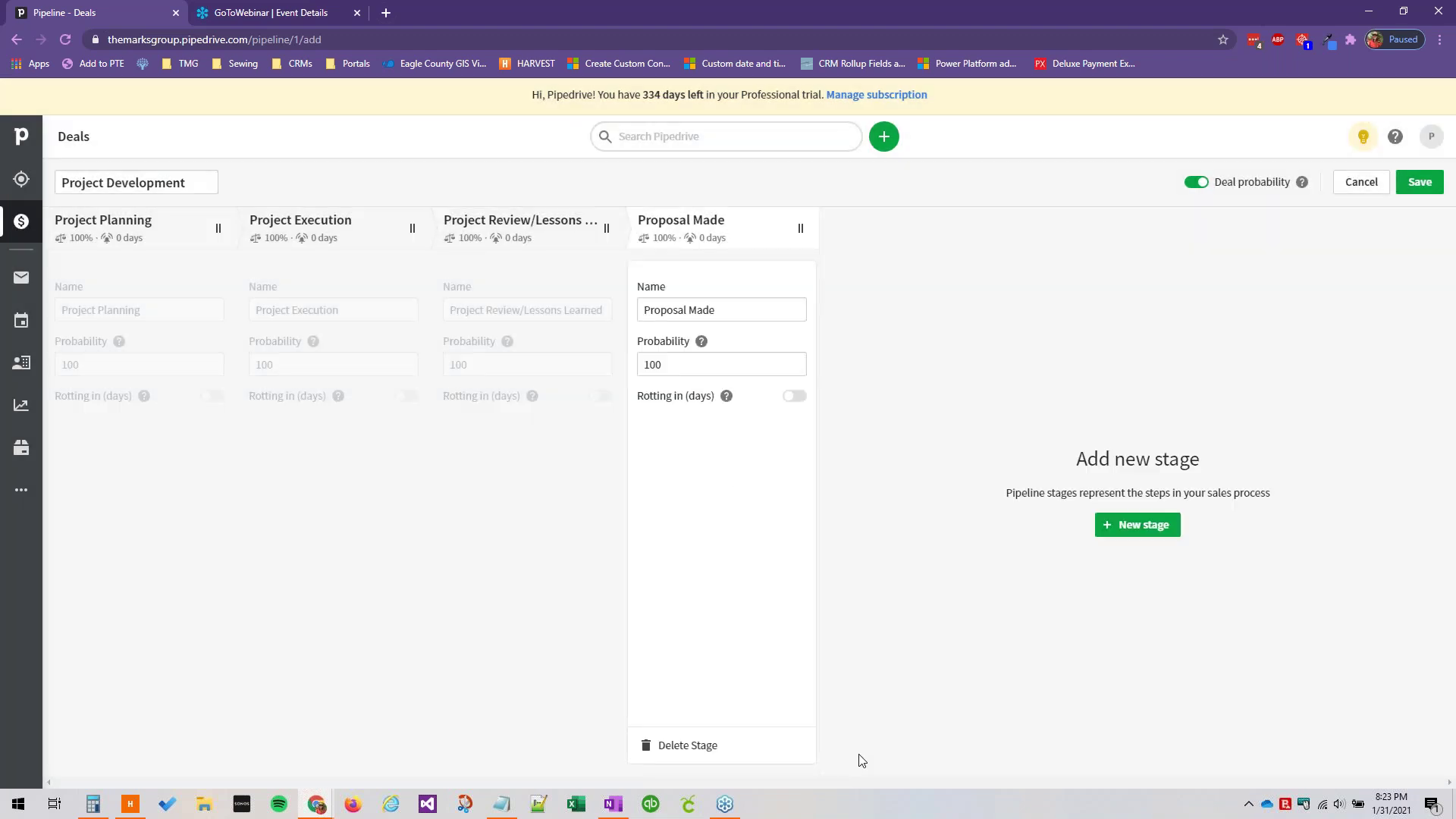
{"action": "left_click", "coordinate": [698, 745]}
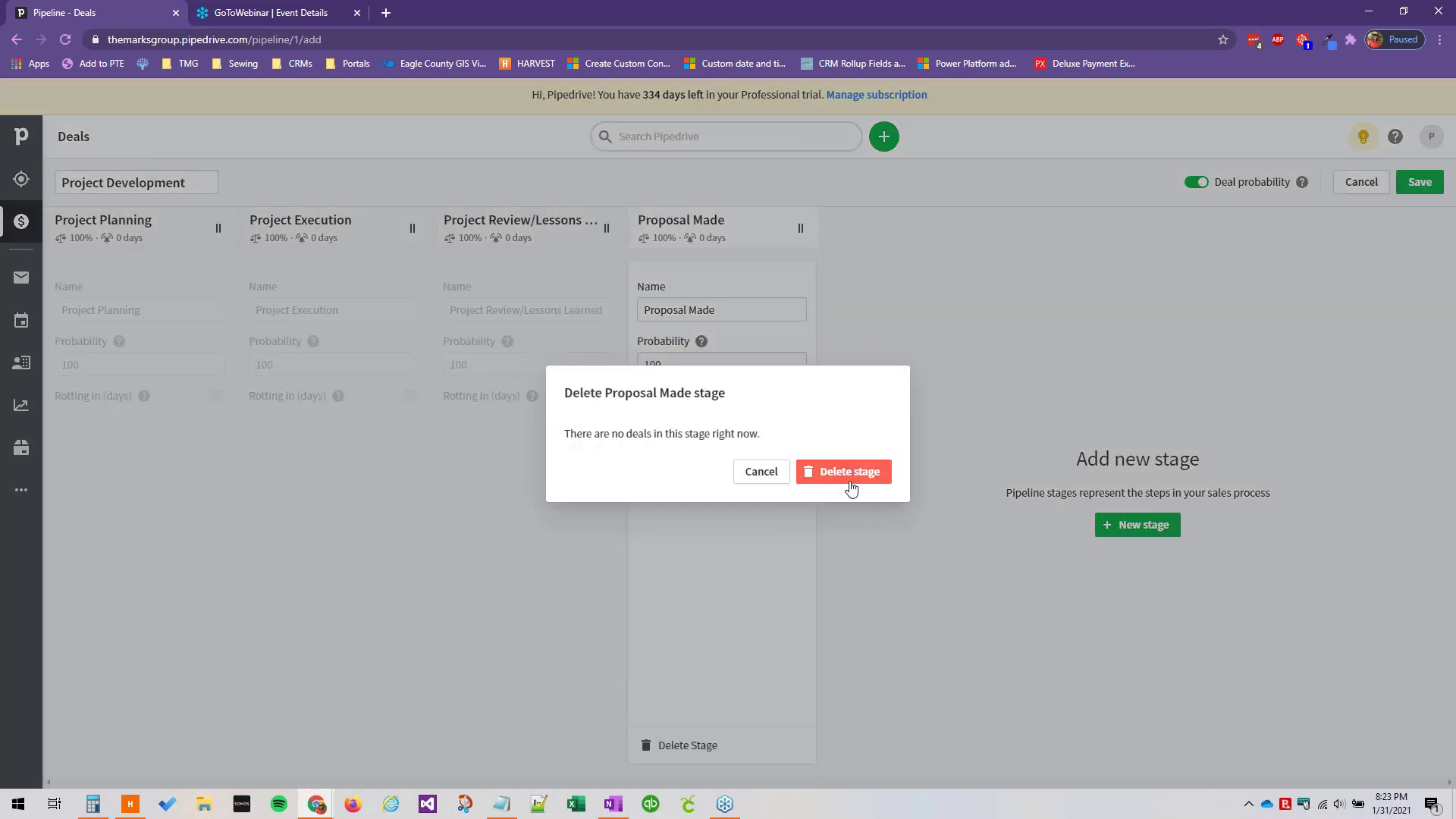
{"action": "left_click", "coordinate": [843, 471]}
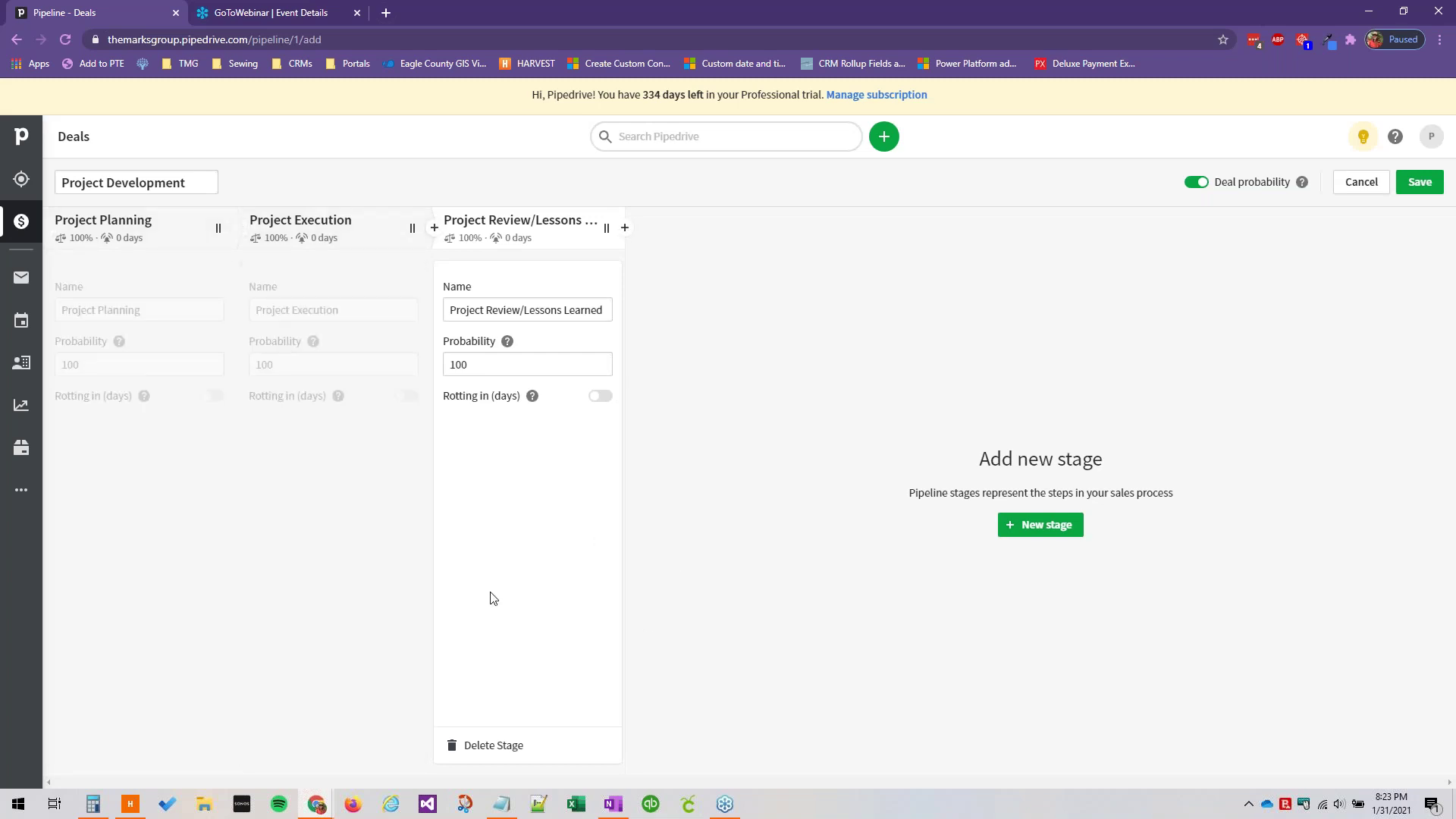
Step: Add a new stage, delete it again, and review the Project Execution and Project Planning stages
{"action": "left_click", "coordinate": [1034, 527]}
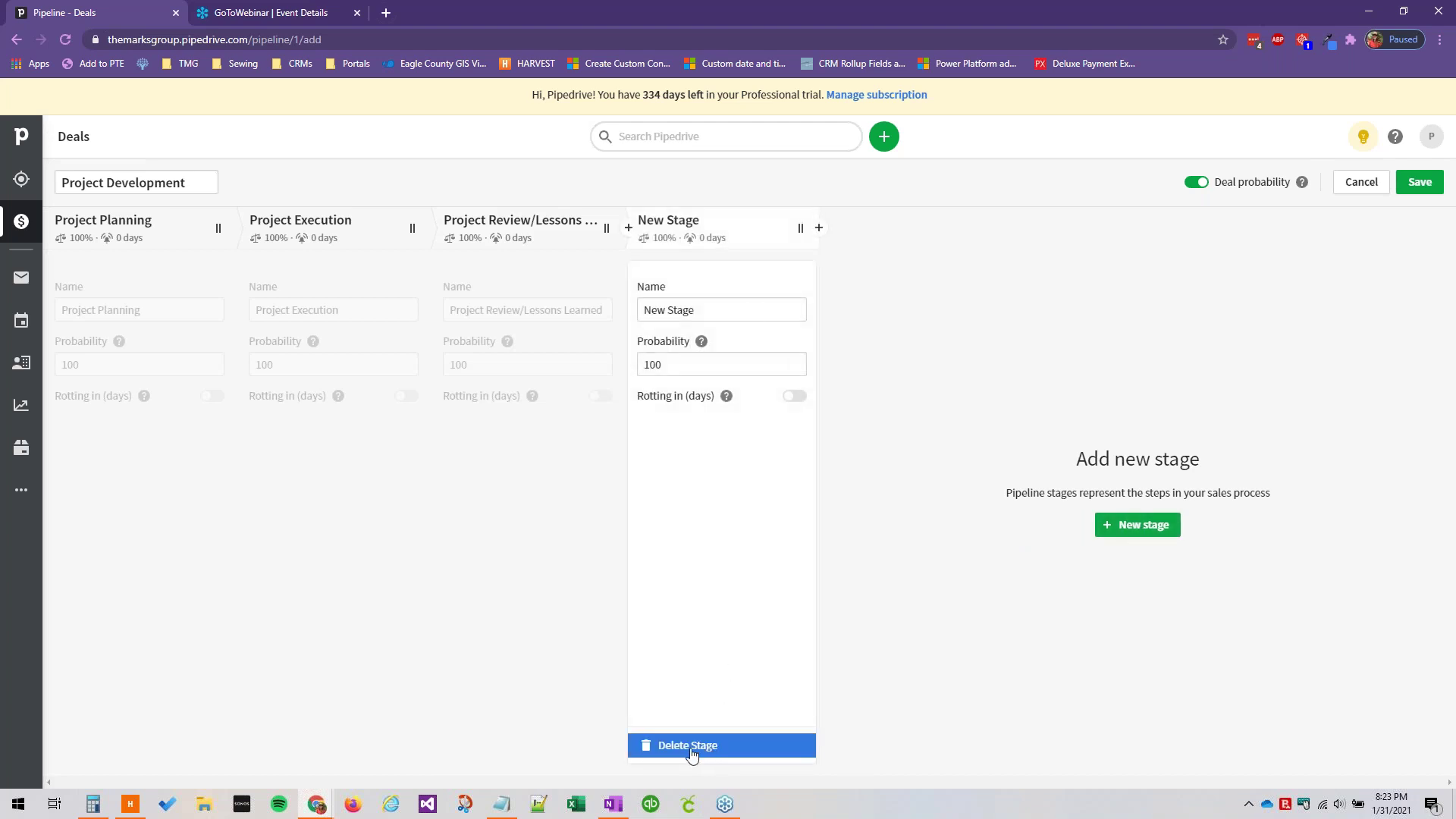
{"action": "left_click", "coordinate": [691, 745]}
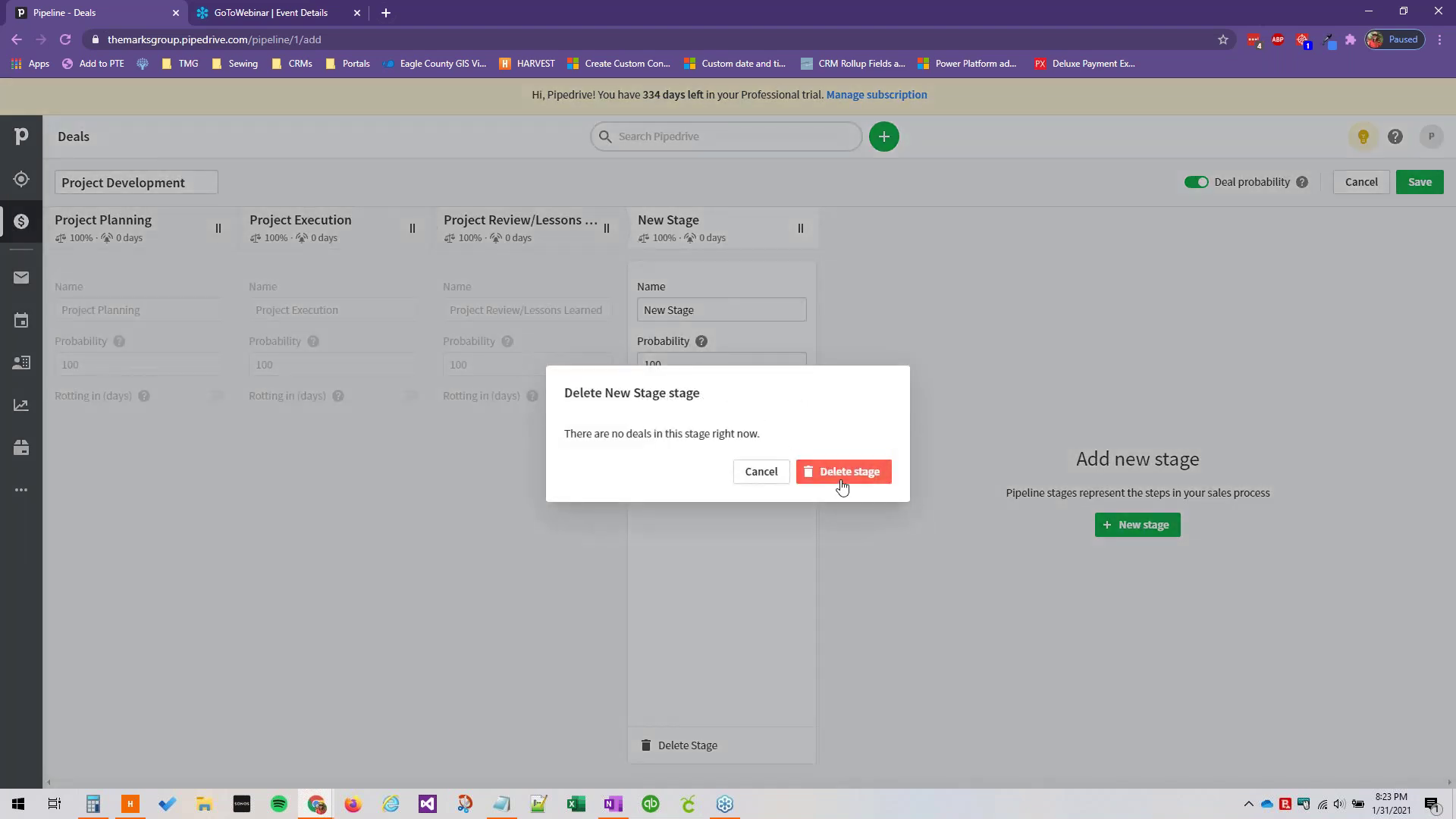
{"action": "left_click", "coordinate": [840, 472]}
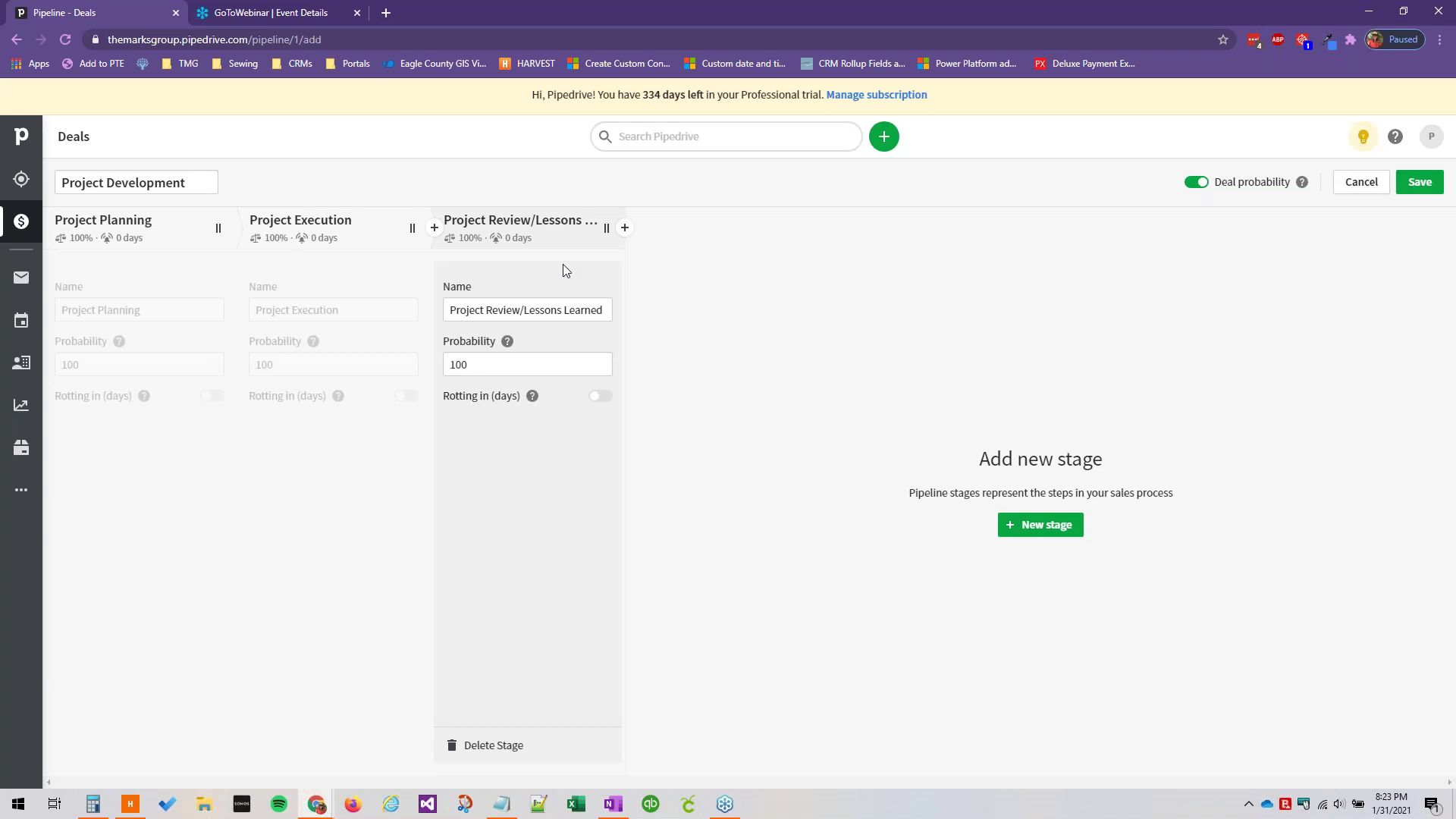
{"action": "left_click", "coordinate": [404, 285]}
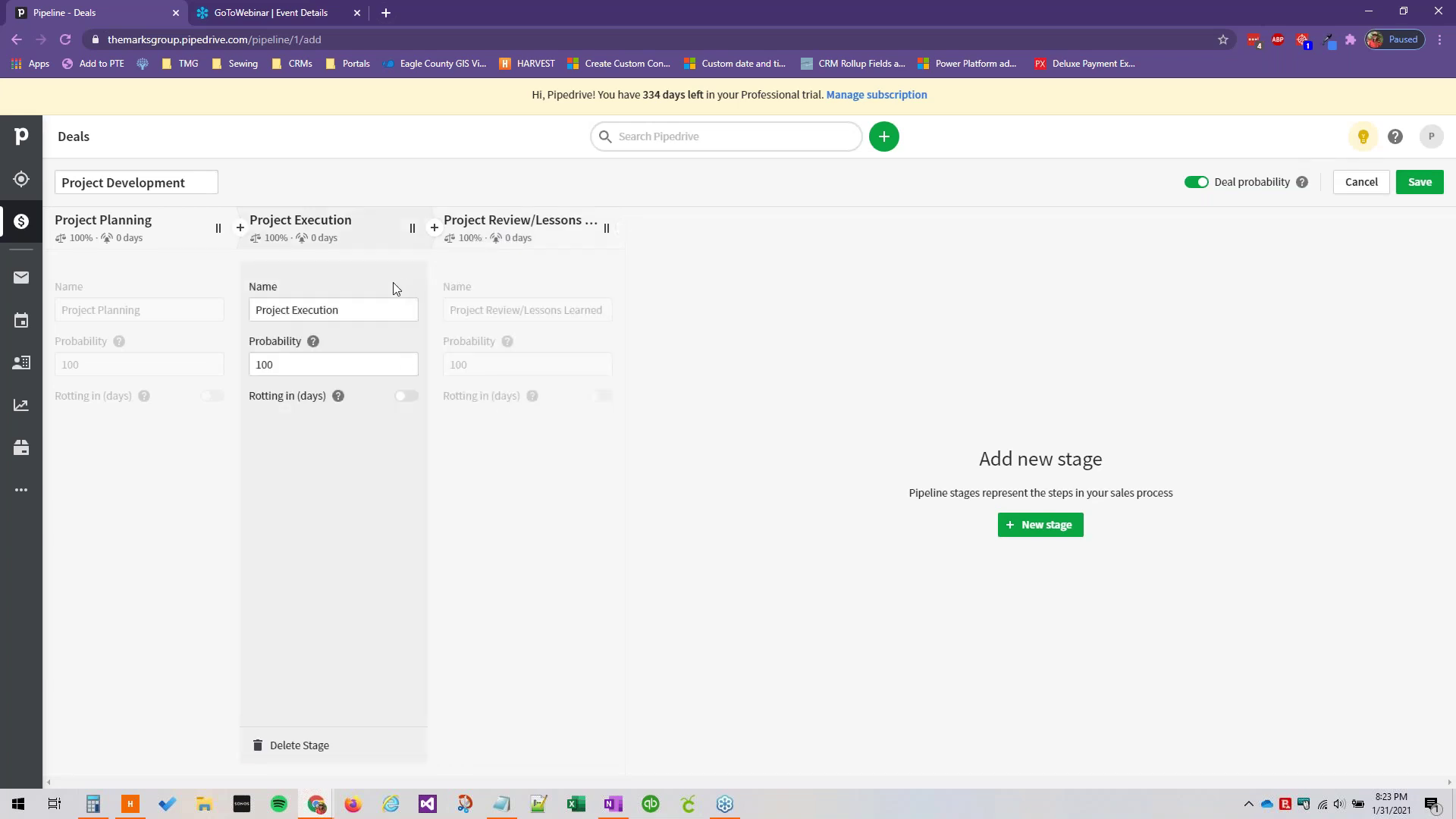
{"action": "left_click", "coordinate": [91, 350]}
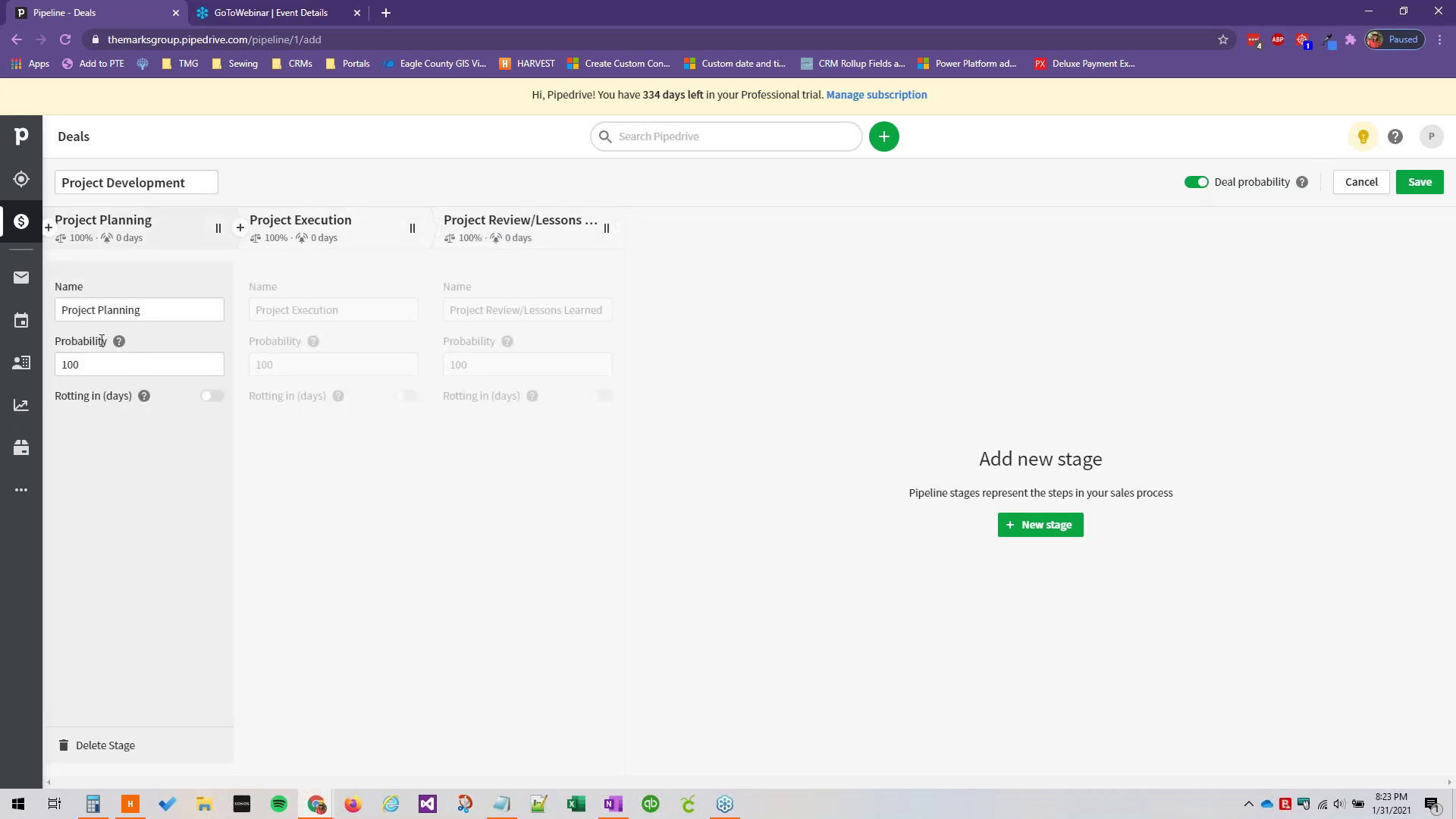
{"action": "mouse_move", "coordinate": [118, 343]}
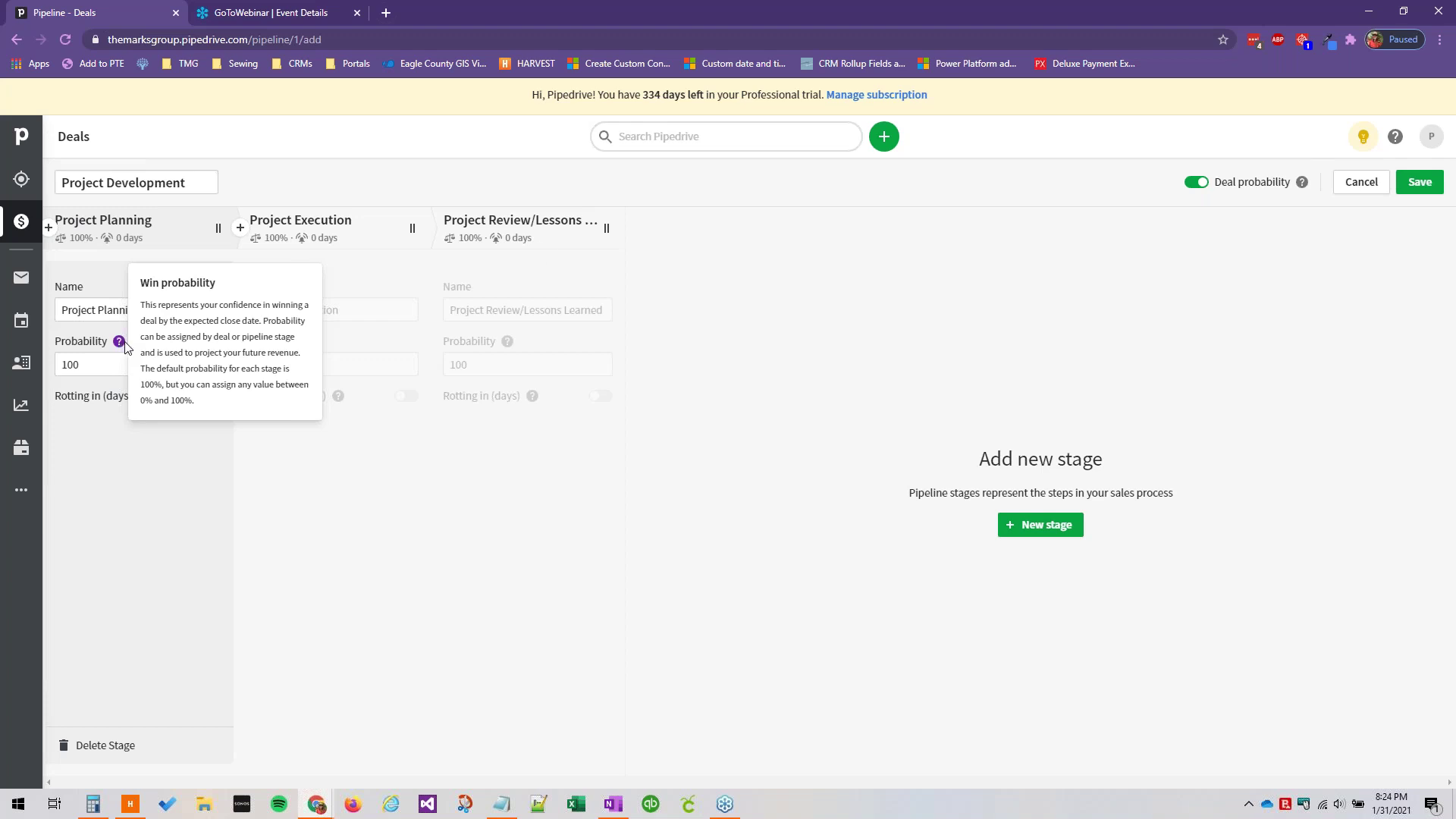
{"action": "left_click", "coordinate": [1417, 185]}
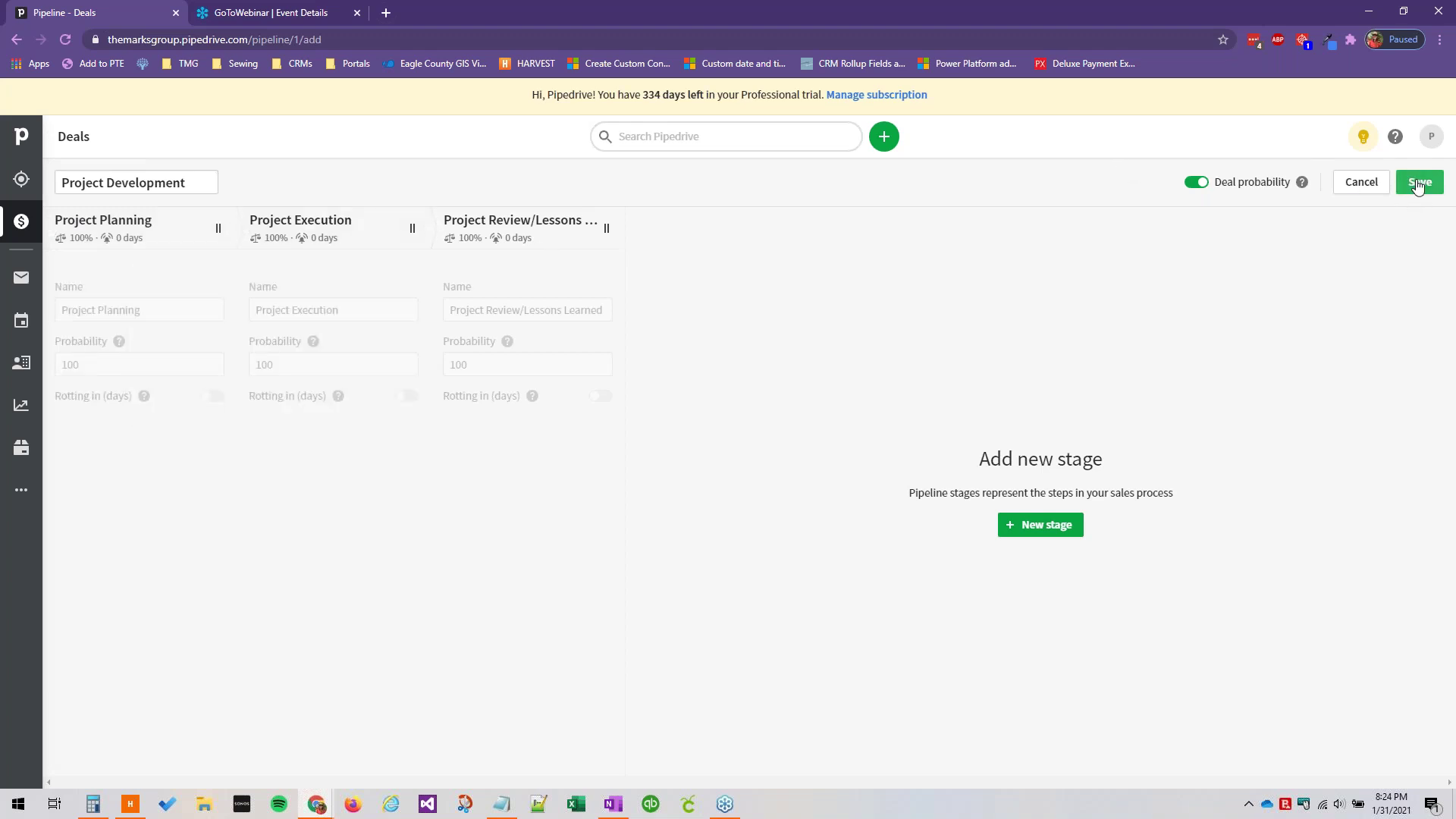
Step: Save Project Development with deal probability off, then switch back to the original Pipeline
{"action": "left_click", "coordinate": [1197, 185]}
{"action": "left_click", "coordinate": [1416, 183]}
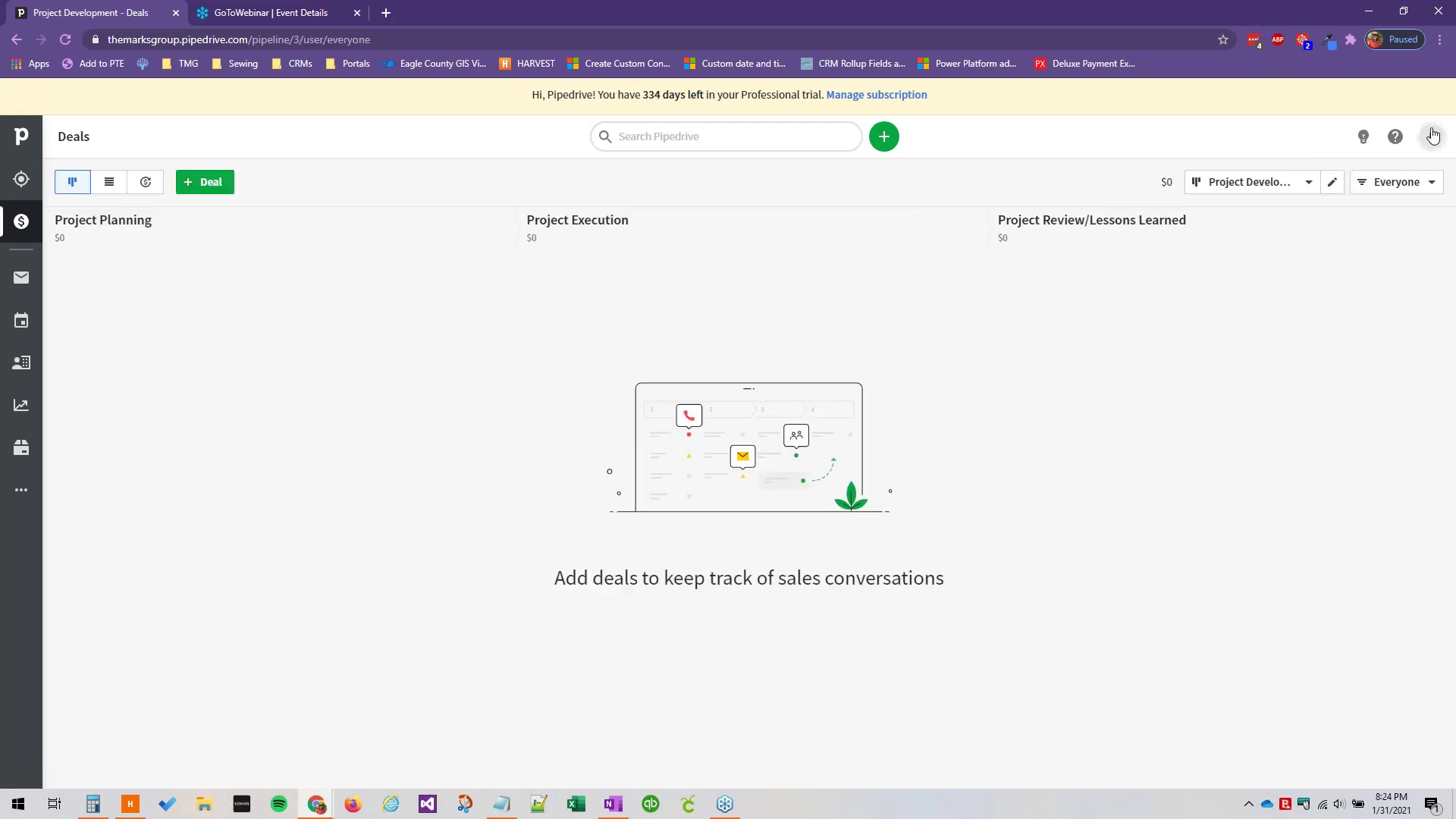
{"action": "left_click", "coordinate": [1289, 180]}
{"action": "left_click", "coordinate": [1219, 222]}
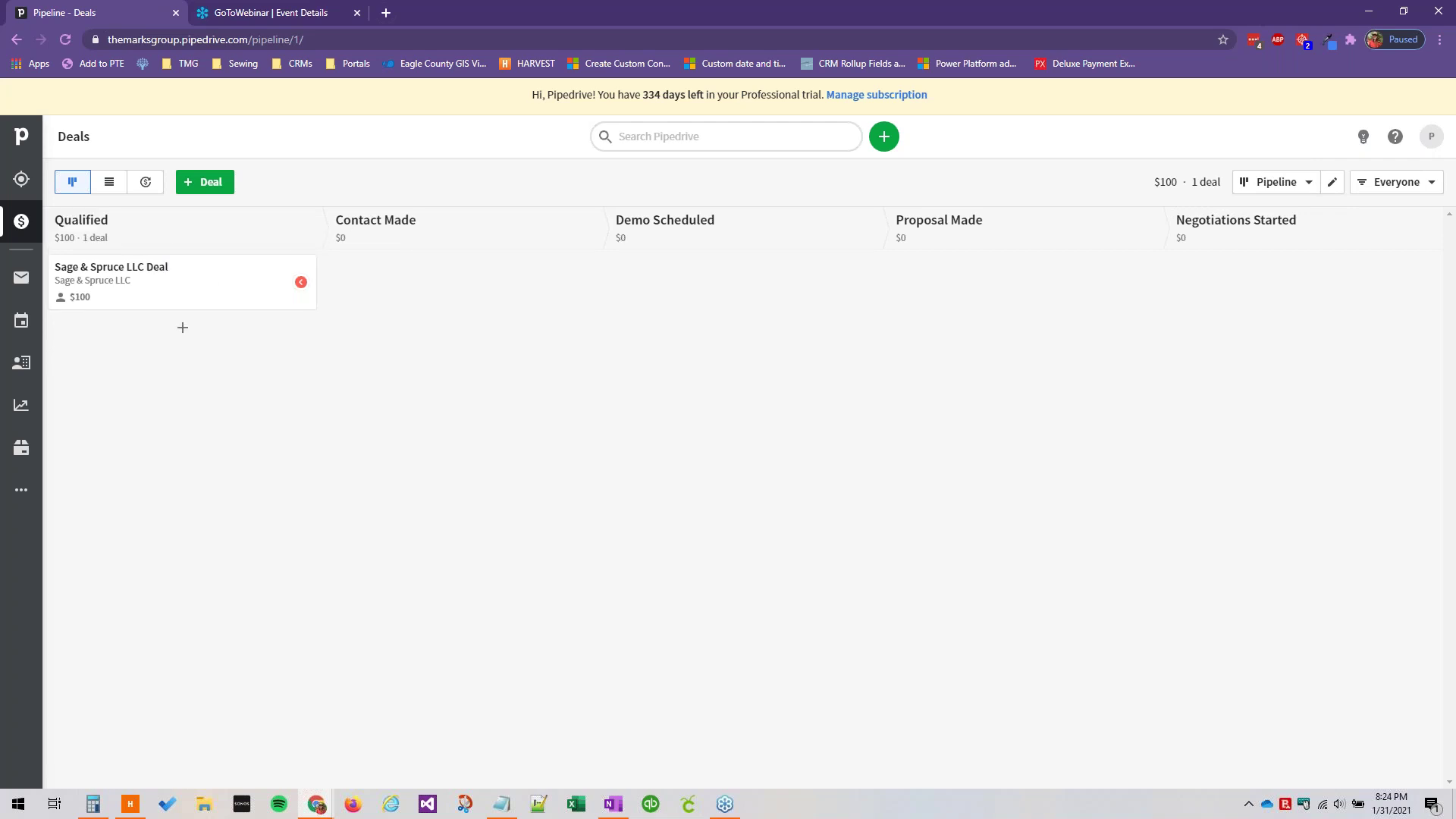
{"action": "left_click", "coordinate": [1316, 186]}
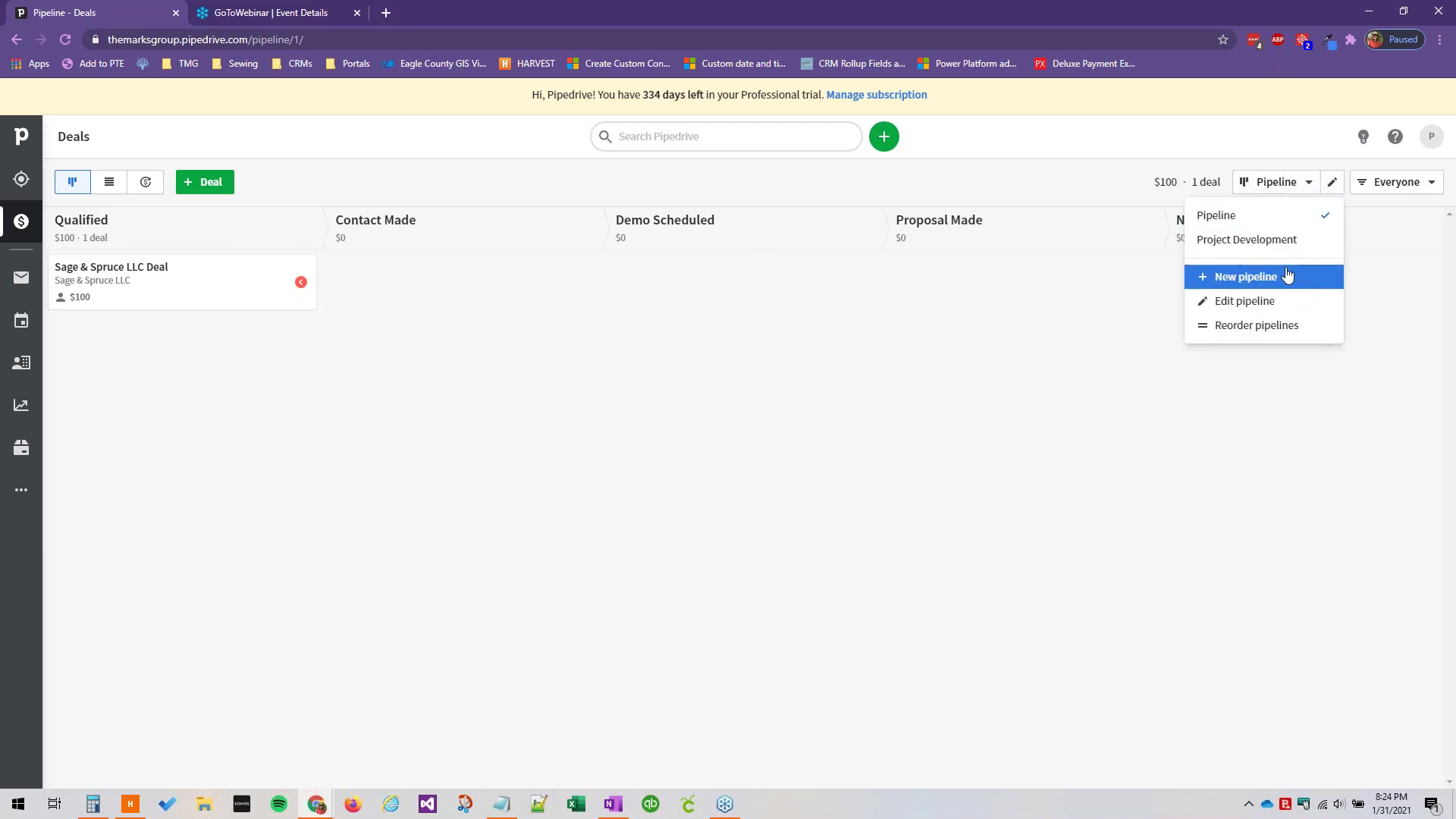
Step: Edit the Pipeline, enable deal probability, and set Qualified to 50% and Contact Made to 60%
{"action": "left_click", "coordinate": [1251, 301]}
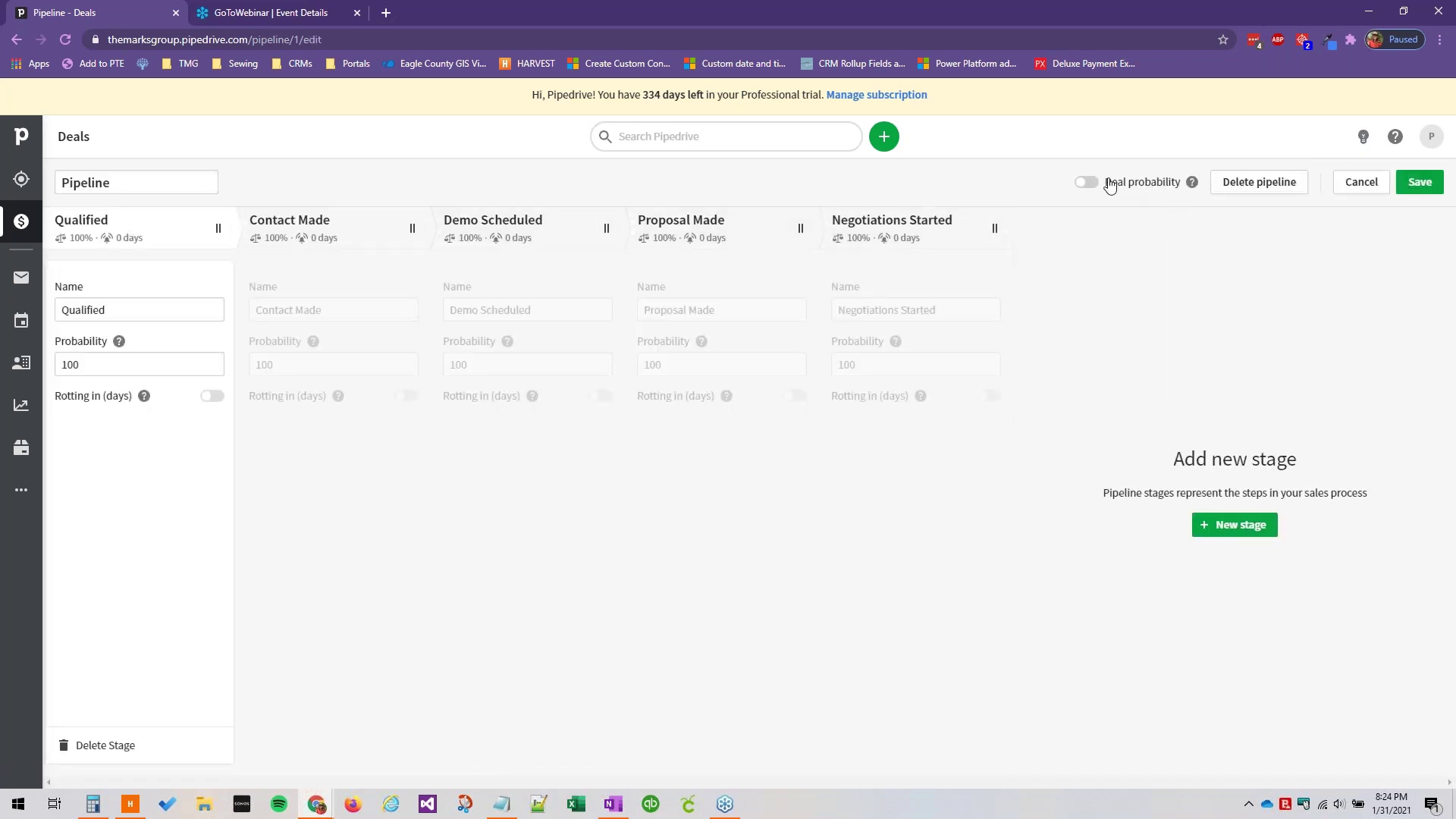
{"action": "left_click", "coordinate": [1086, 182]}
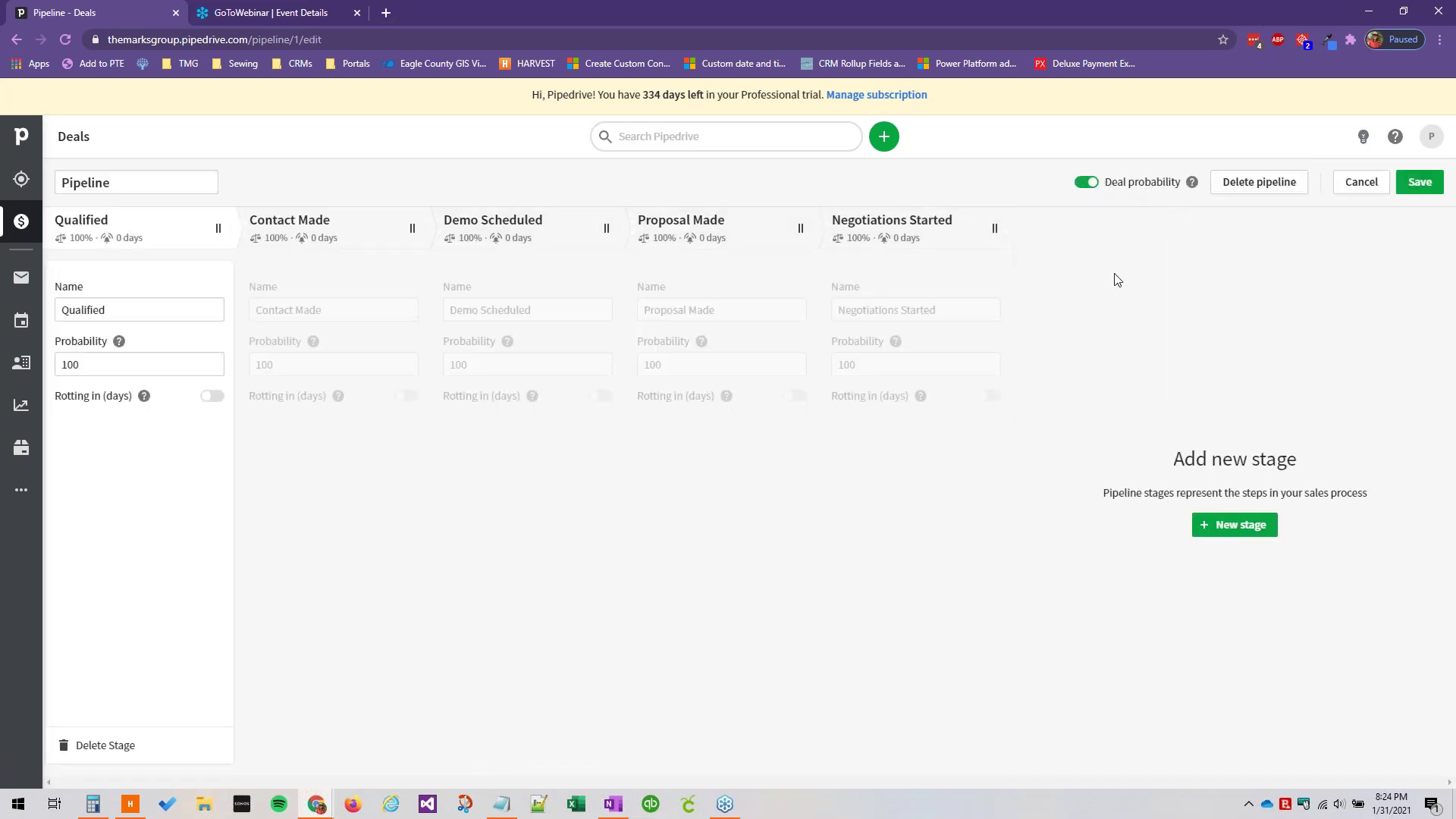
{"action": "double_click", "coordinate": [70, 364]}
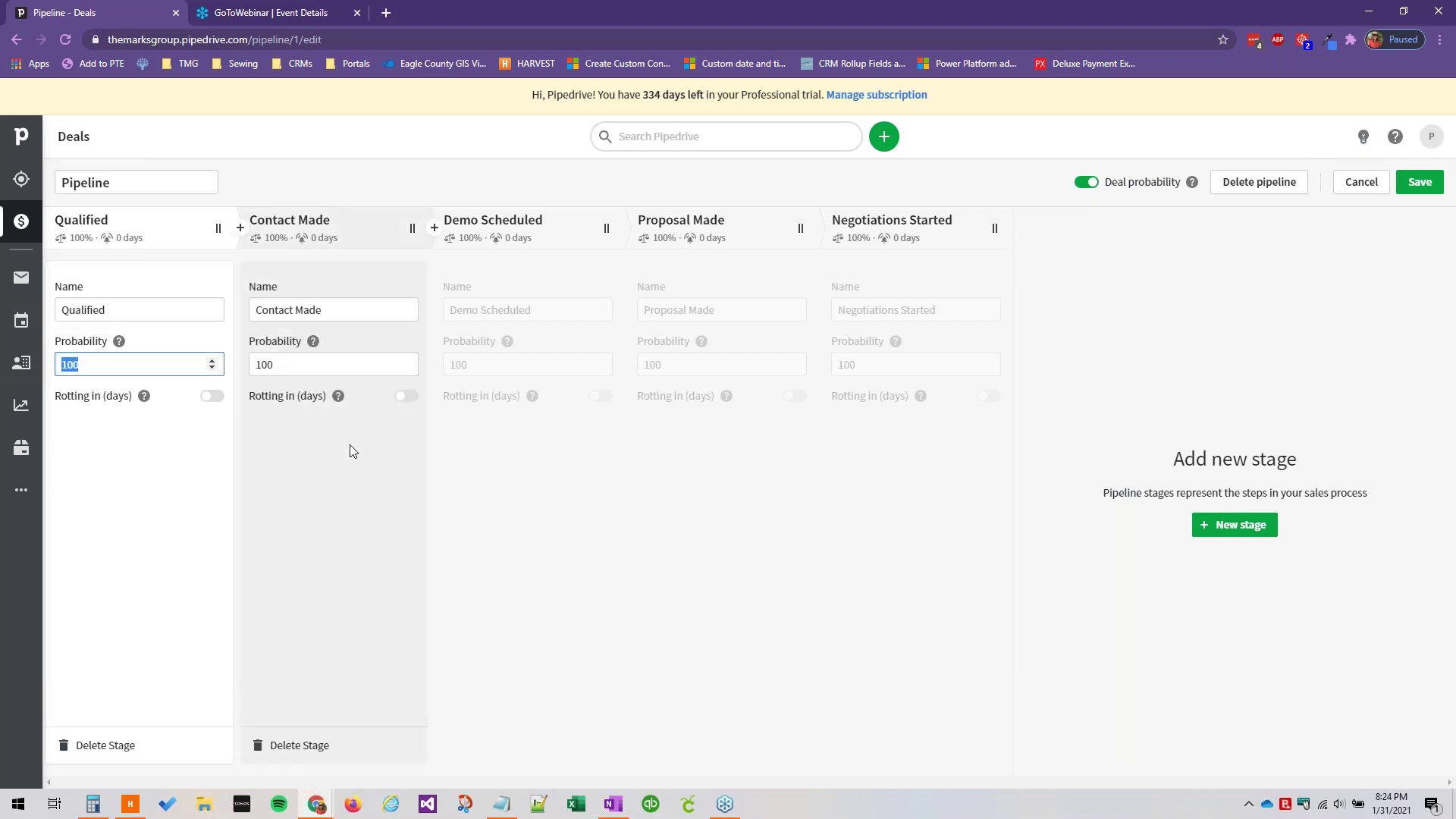
{"action": "type", "text": "50"}
{"action": "left_click", "coordinate": [380, 367]}
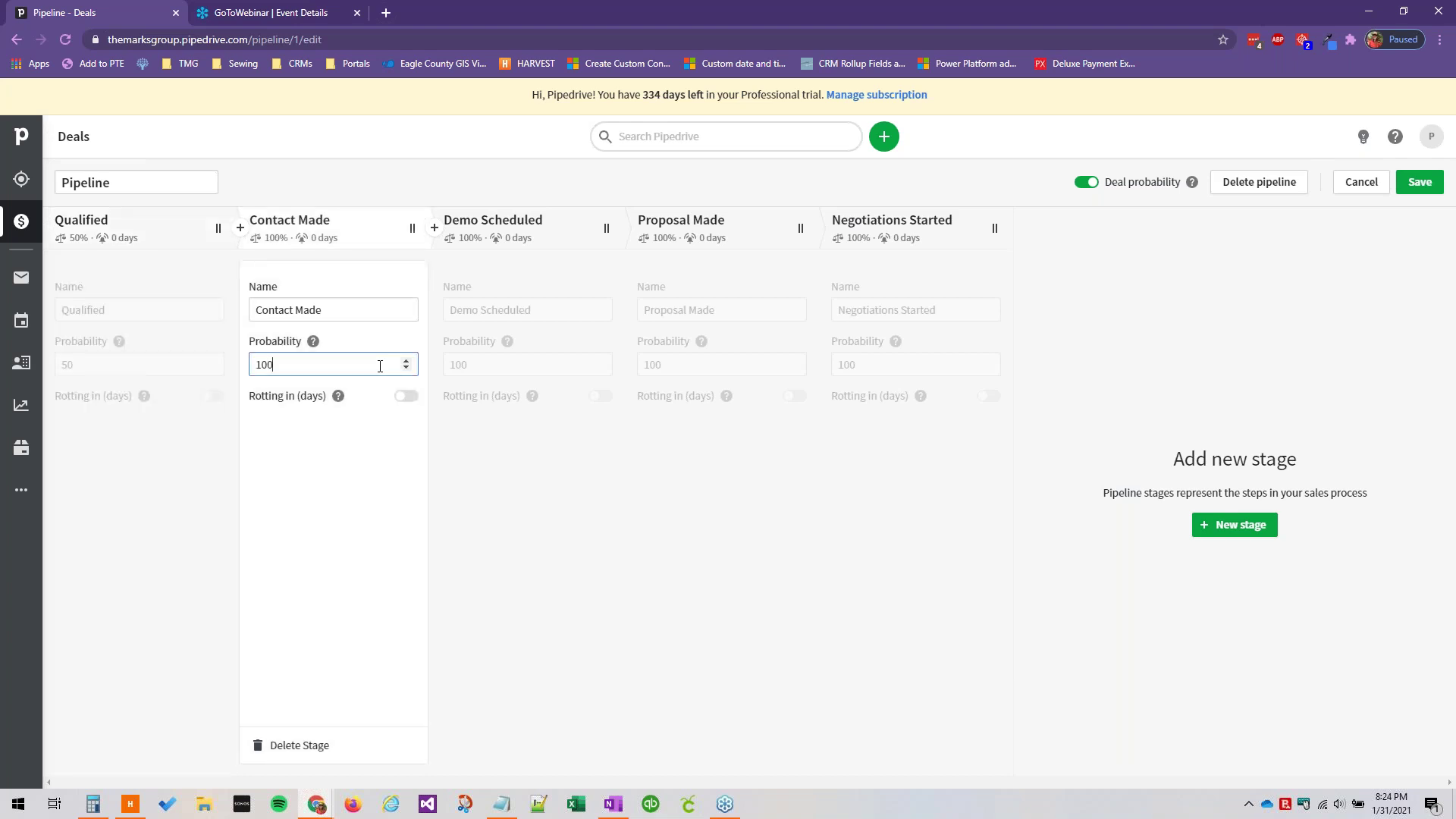
{"action": "double_click", "coordinate": [298, 357]}
{"action": "type", "text": "60"}
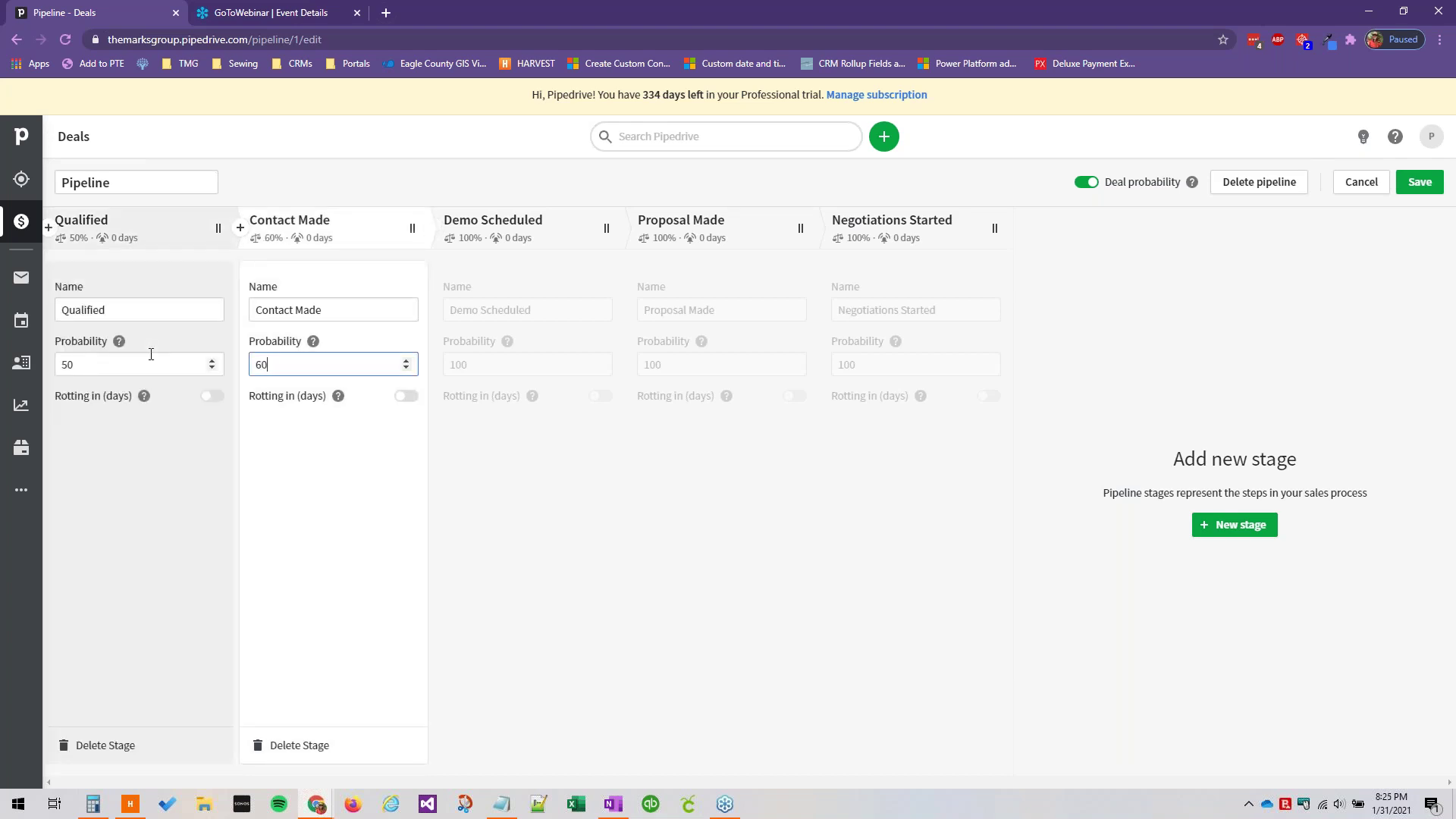
Step: Set Demo Scheduled to 70%, Proposal Made to 80% and Negotiations Started to 95%
{"action": "left_click", "coordinate": [491, 370]}
{"action": "key", "text": "ctrl+a"}
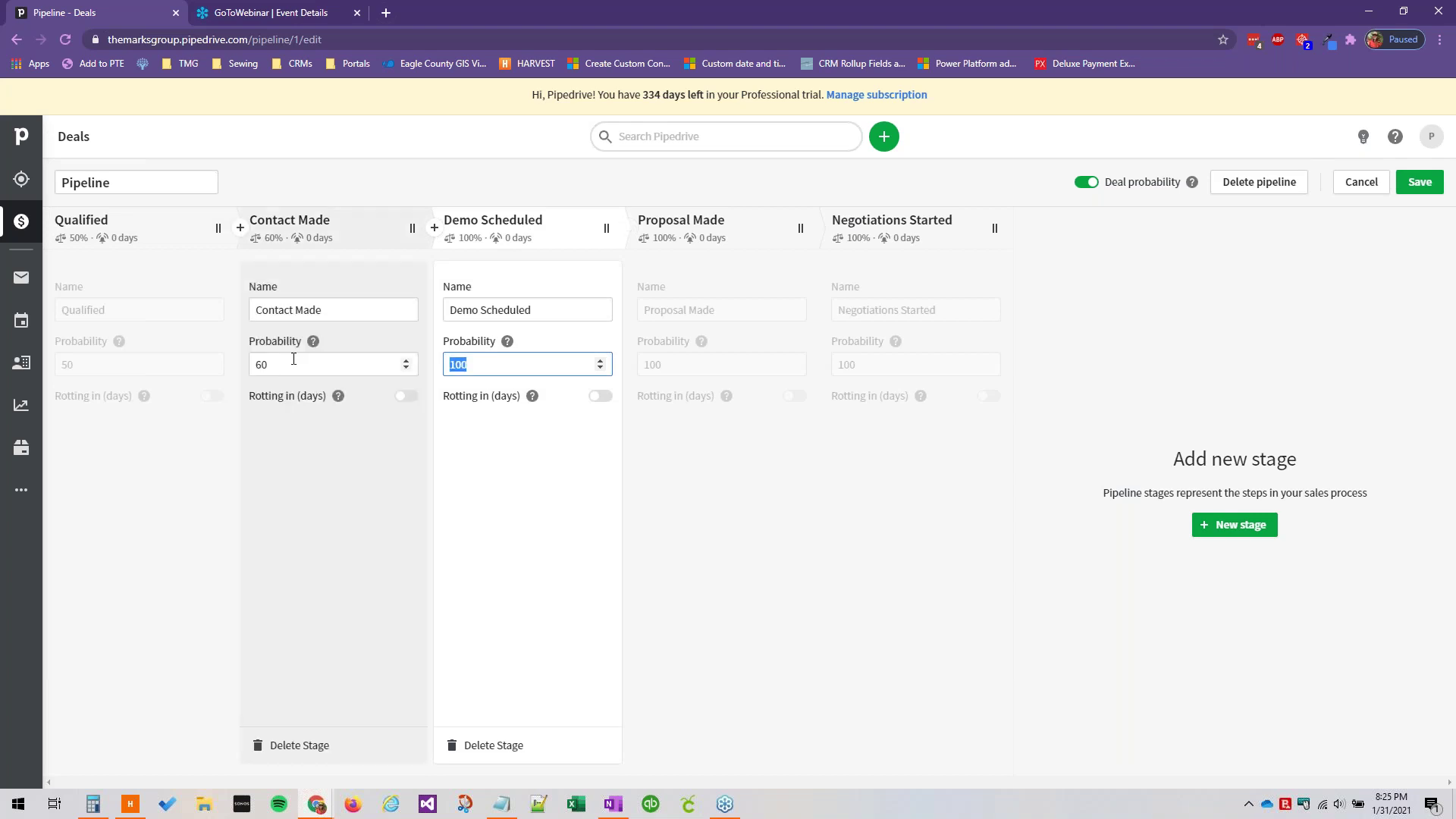
{"action": "type", "text": "0"}
{"action": "key", "text": "ctrl+a"}
{"action": "type", "text": "70"}
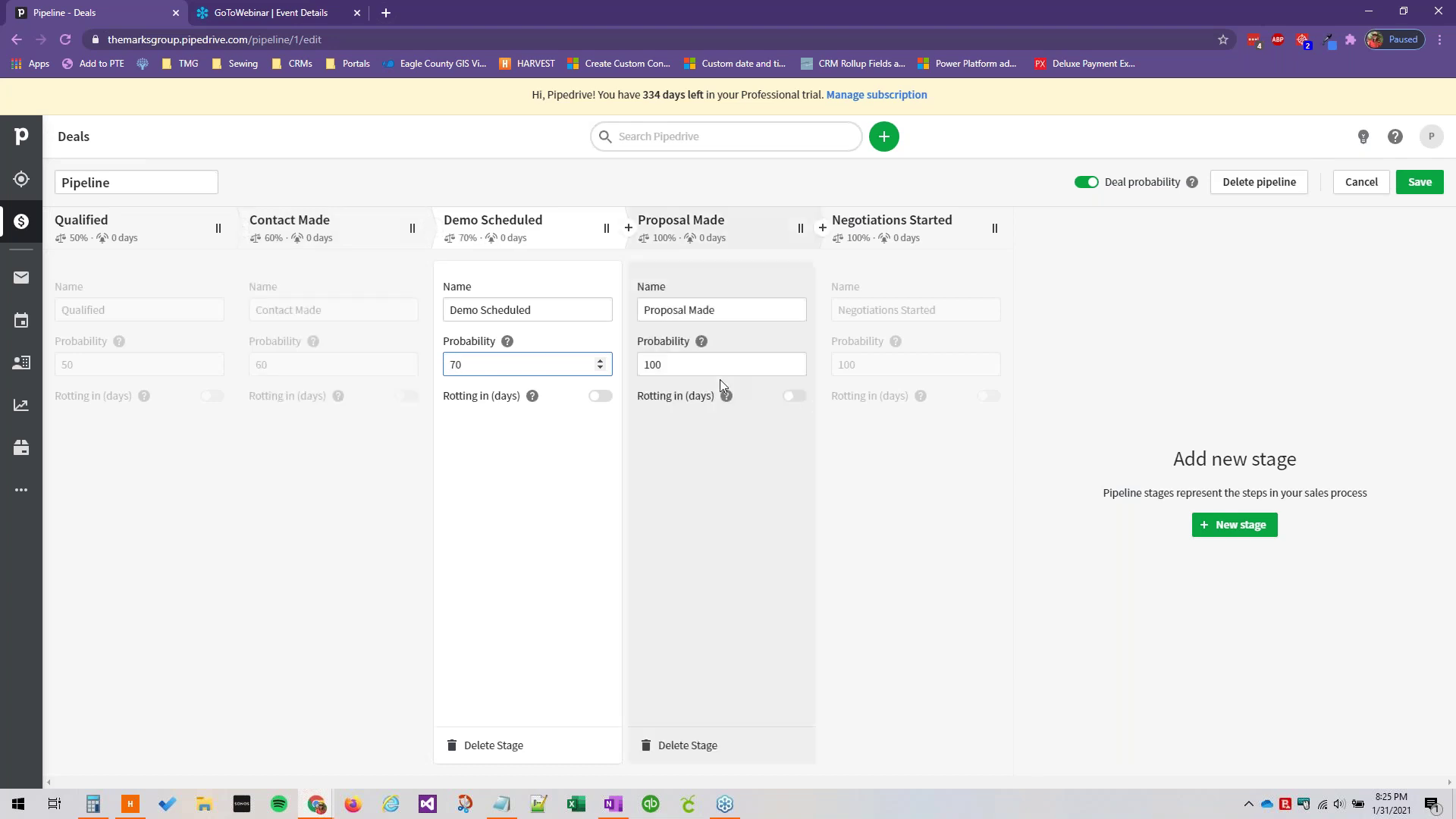
{"action": "left_click", "coordinate": [720, 367]}
{"action": "key", "text": "ctrl+a"}
{"action": "type", "text": "80"}
{"action": "left_click", "coordinate": [910, 361]}
{"action": "key", "text": "ctrl+a"}
{"action": "type", "text": "95"}
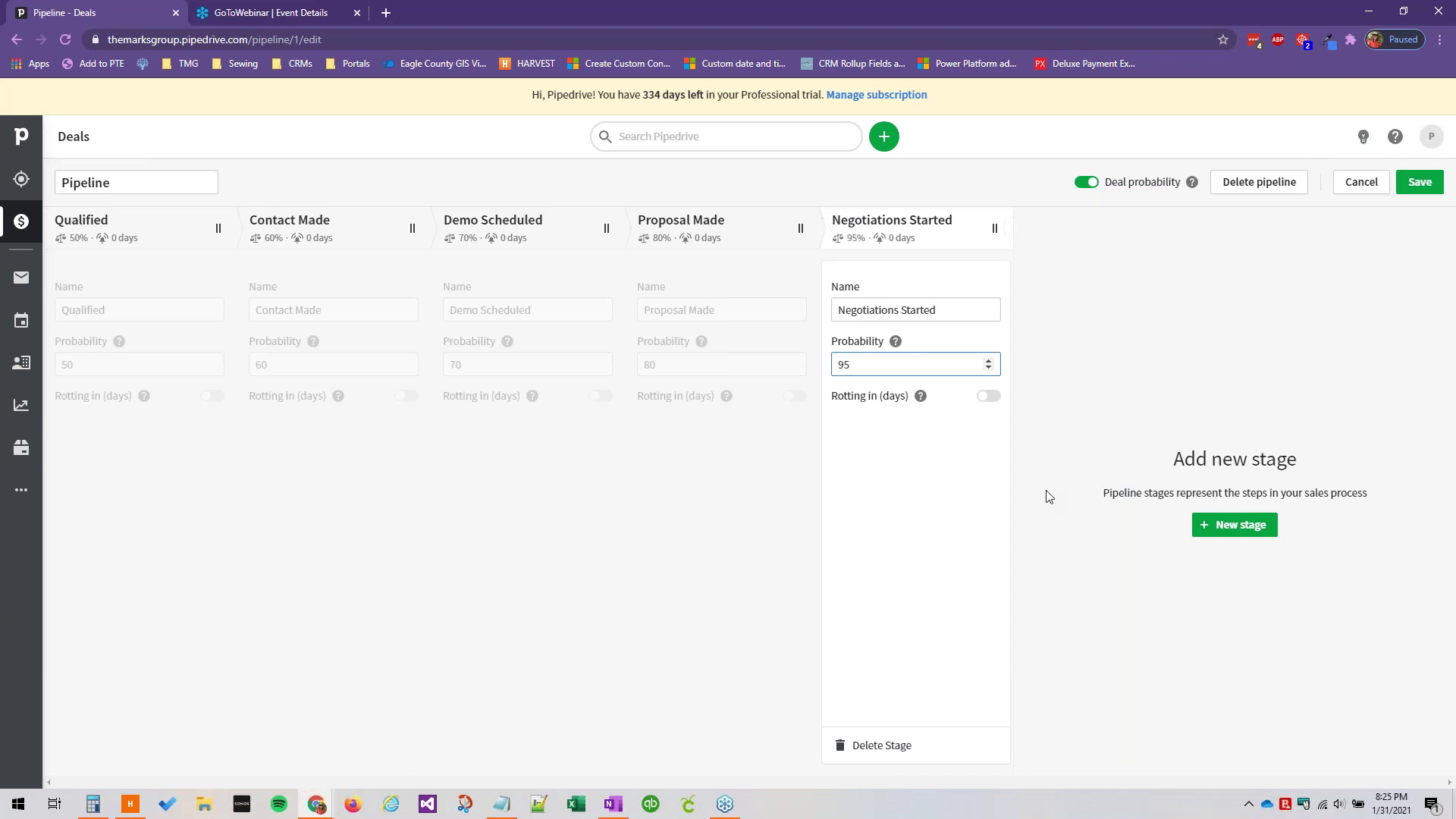
{"action": "left_click", "coordinate": [1048, 484]}
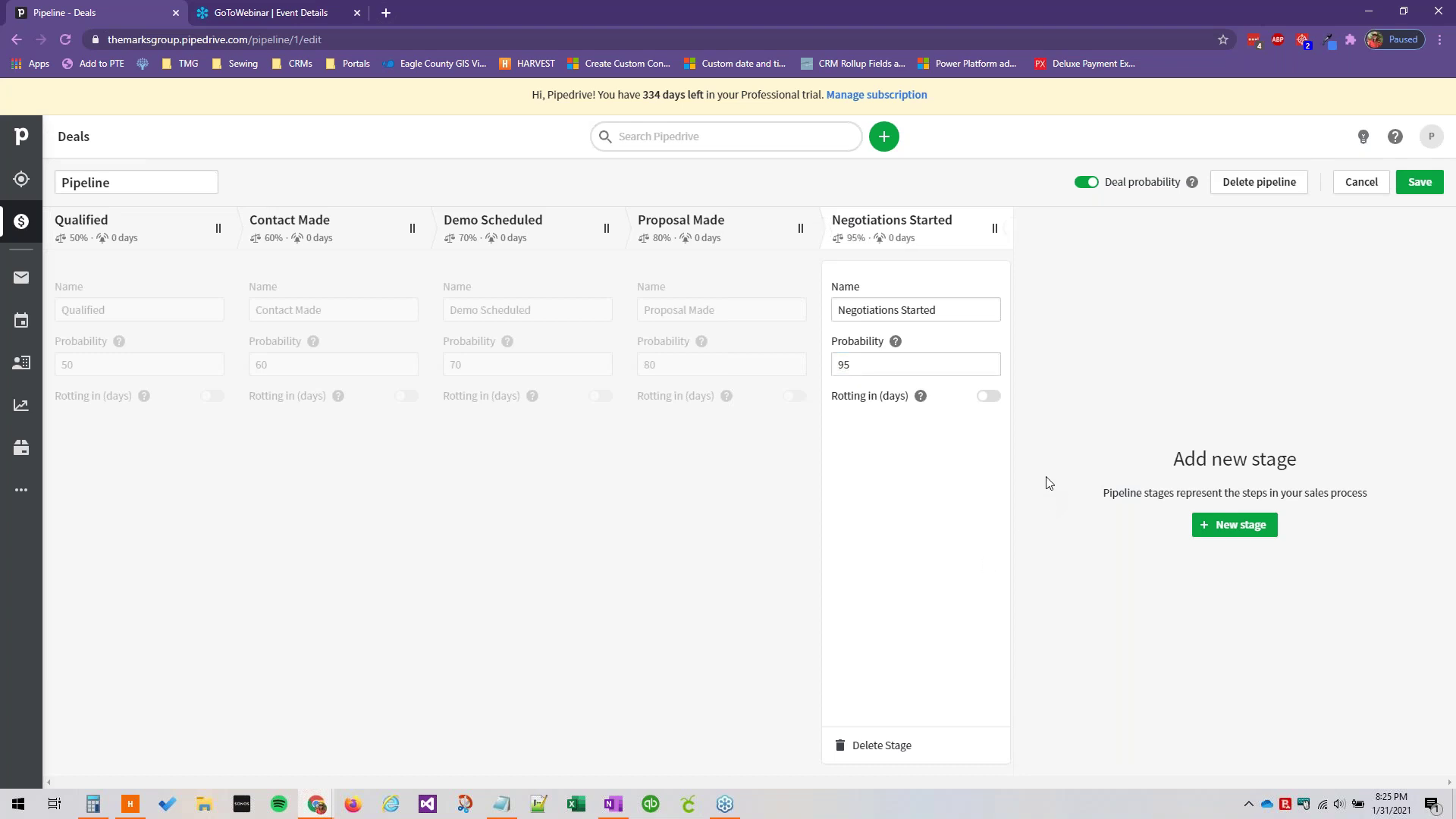
Step: Save the 50–95% stage probabilities and return to the Pipeline deals board
{"action": "left_click", "coordinate": [1404, 188]}
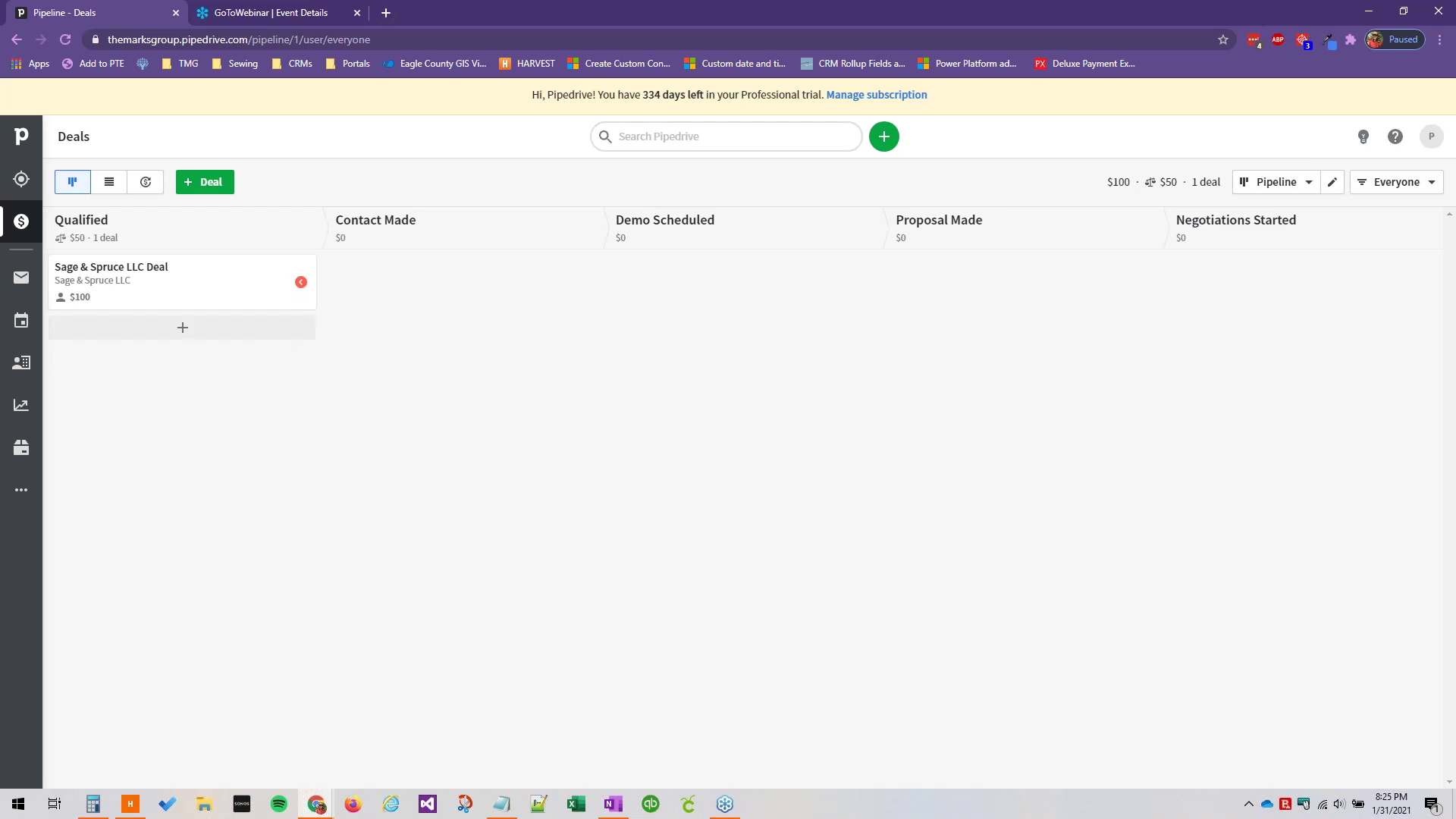
{"action": "mouse_move", "coordinate": [78, 241]}
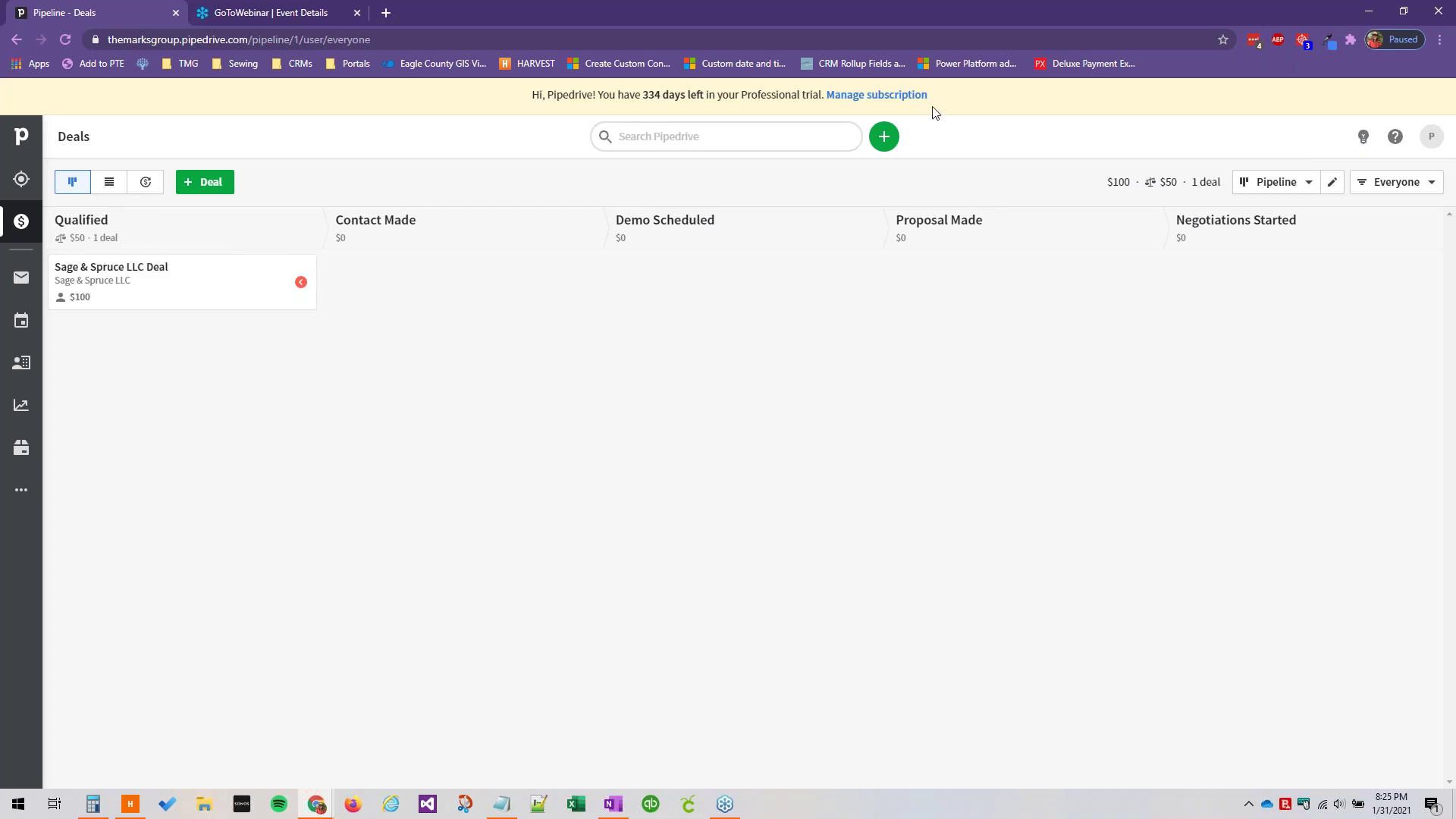
Step: Enable rotting for the Qualified stage at 3 days and save the pipeline
{"action": "left_click", "coordinate": [1330, 188]}
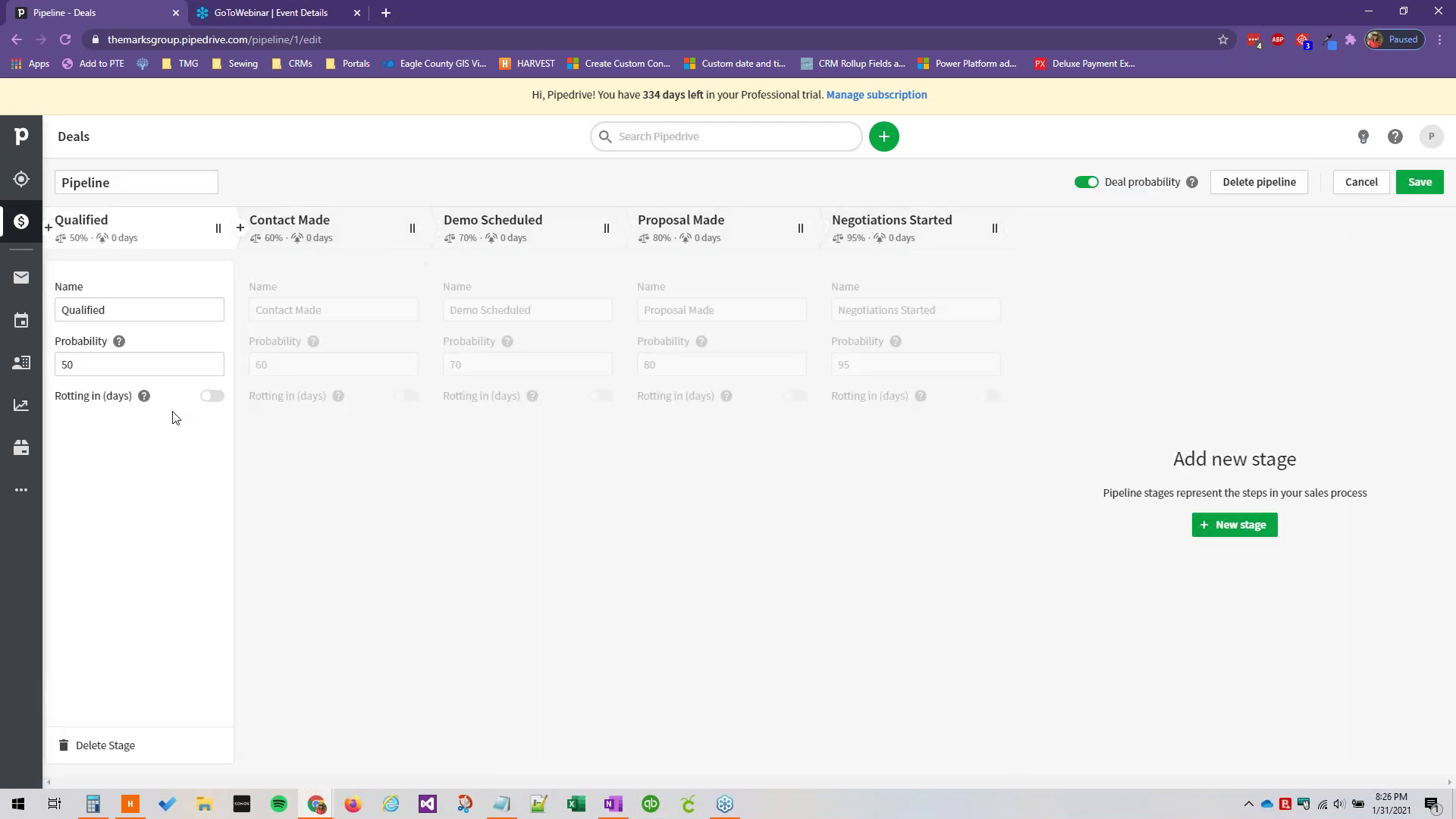
{"action": "mouse_move", "coordinate": [1195, 183]}
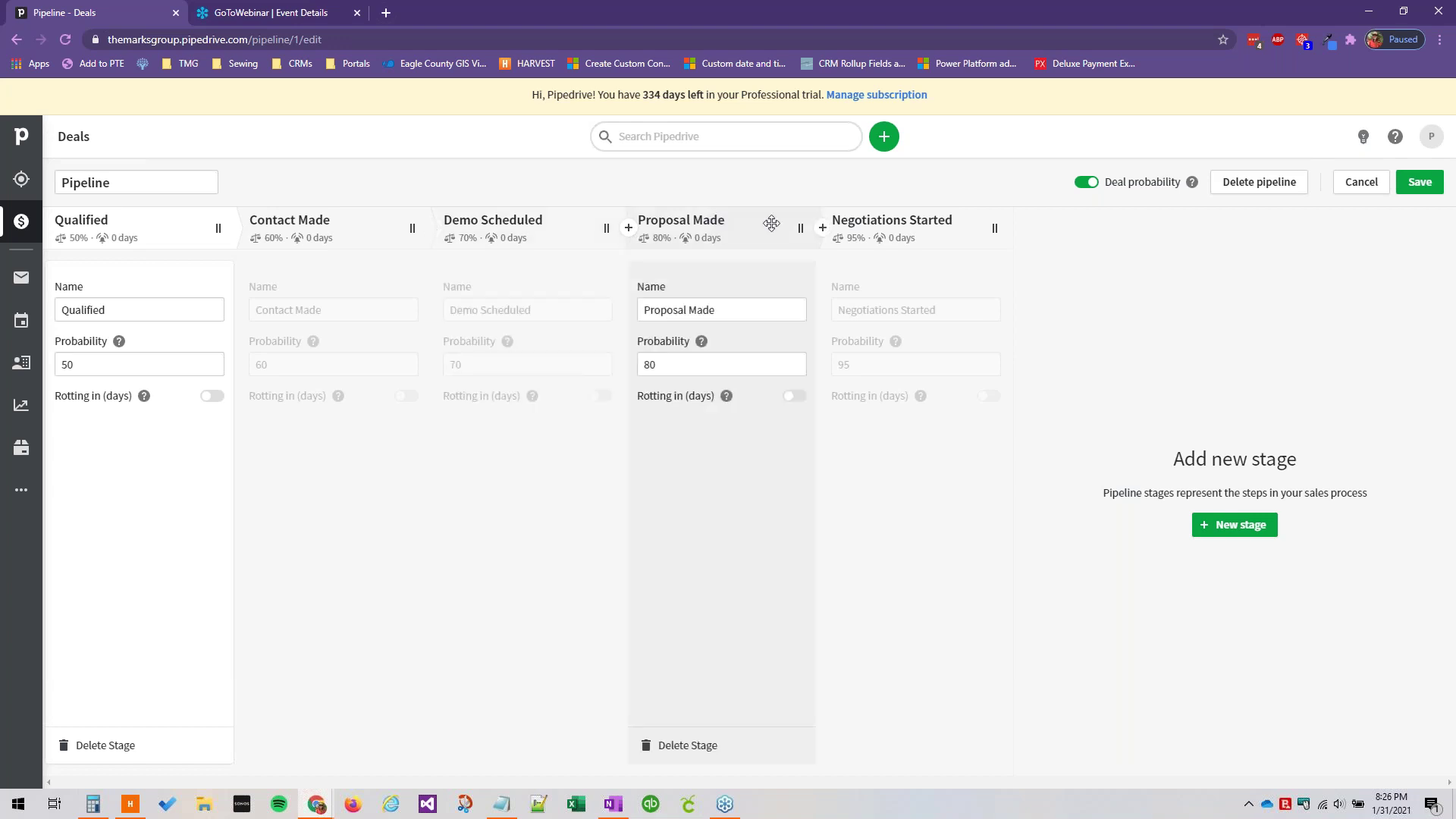
{"action": "mouse_move", "coordinate": [747, 226]}
{"action": "left_mouse_down"}
{"action": "mouse_move", "coordinate": [503, 238]}
{"action": "mouse_move", "coordinate": [321, 226]}
{"action": "mouse_move", "coordinate": [664, 269]}
{"action": "mouse_move", "coordinate": [753, 237]}
{"action": "mouse_move", "coordinate": [432, 238]}
{"action": "mouse_move", "coordinate": [454, 262]}
{"action": "mouse_move", "coordinate": [766, 231]}
{"action": "mouse_move", "coordinate": [728, 231]}
{"action": "left_mouse_up"}
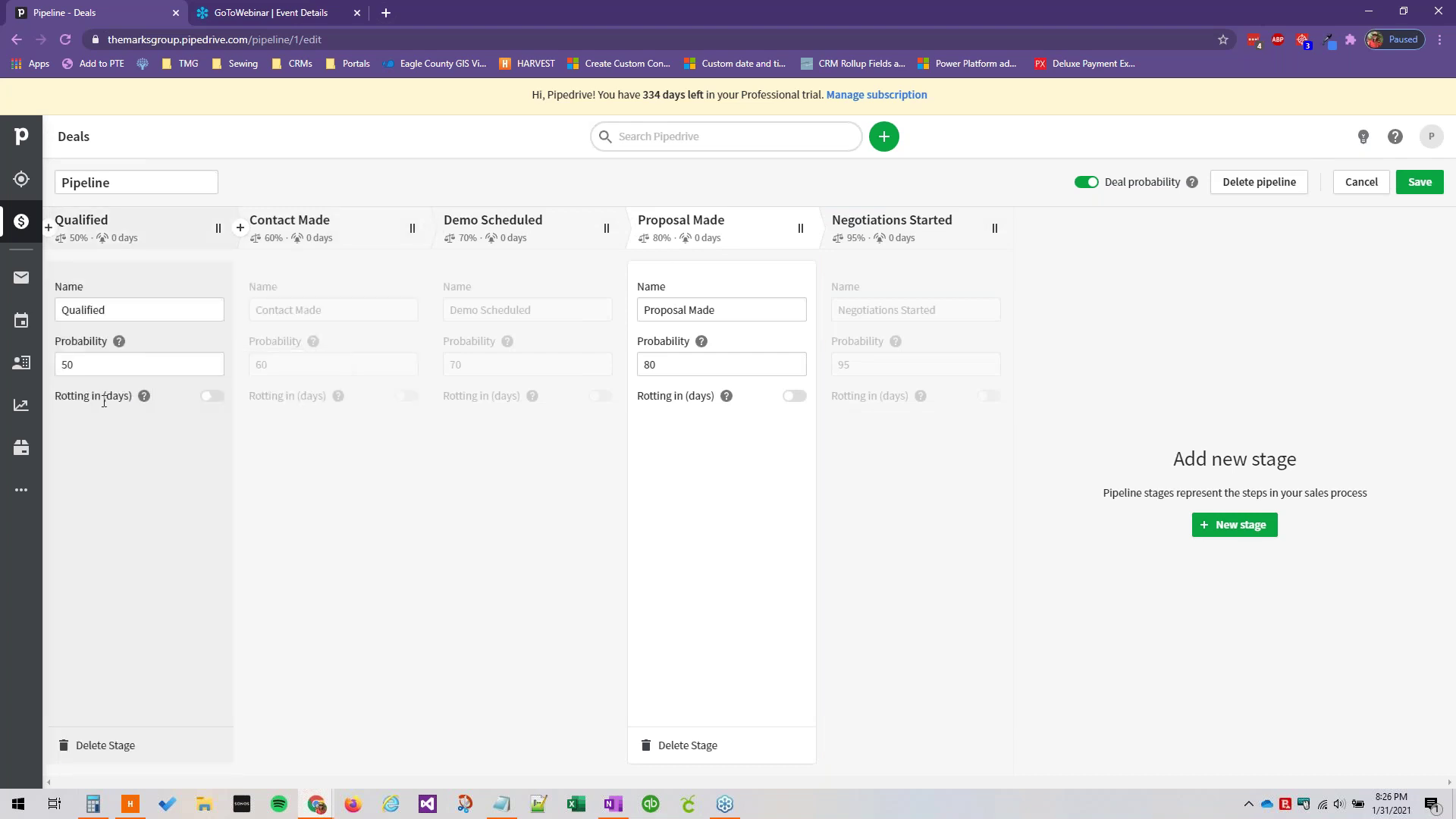
{"action": "mouse_move", "coordinate": [143, 395]}
{"action": "left_click", "coordinate": [212, 395]}
{"action": "double_click", "coordinate": [122, 428]}
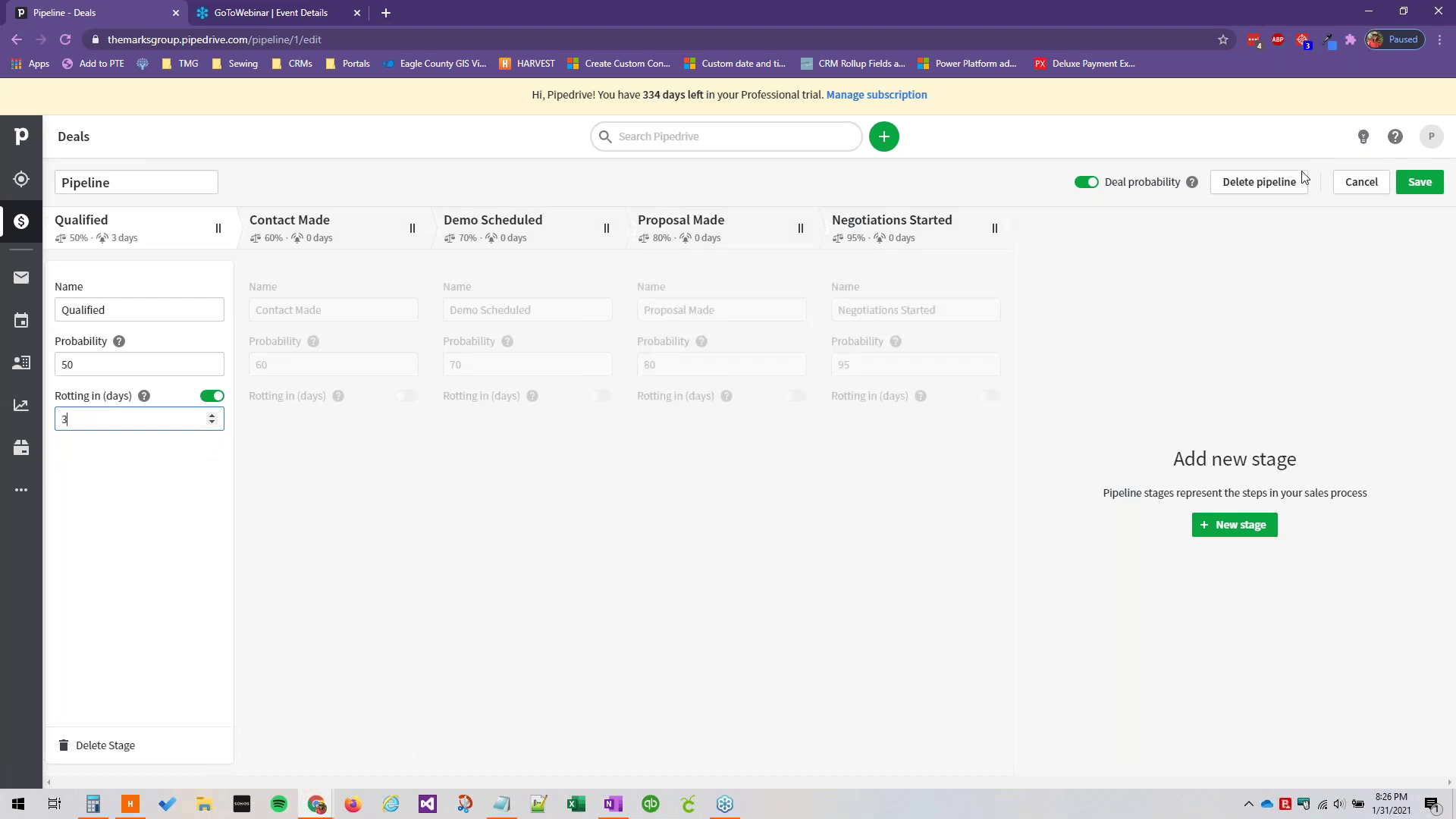
{"action": "left_click", "coordinate": [1403, 193]}
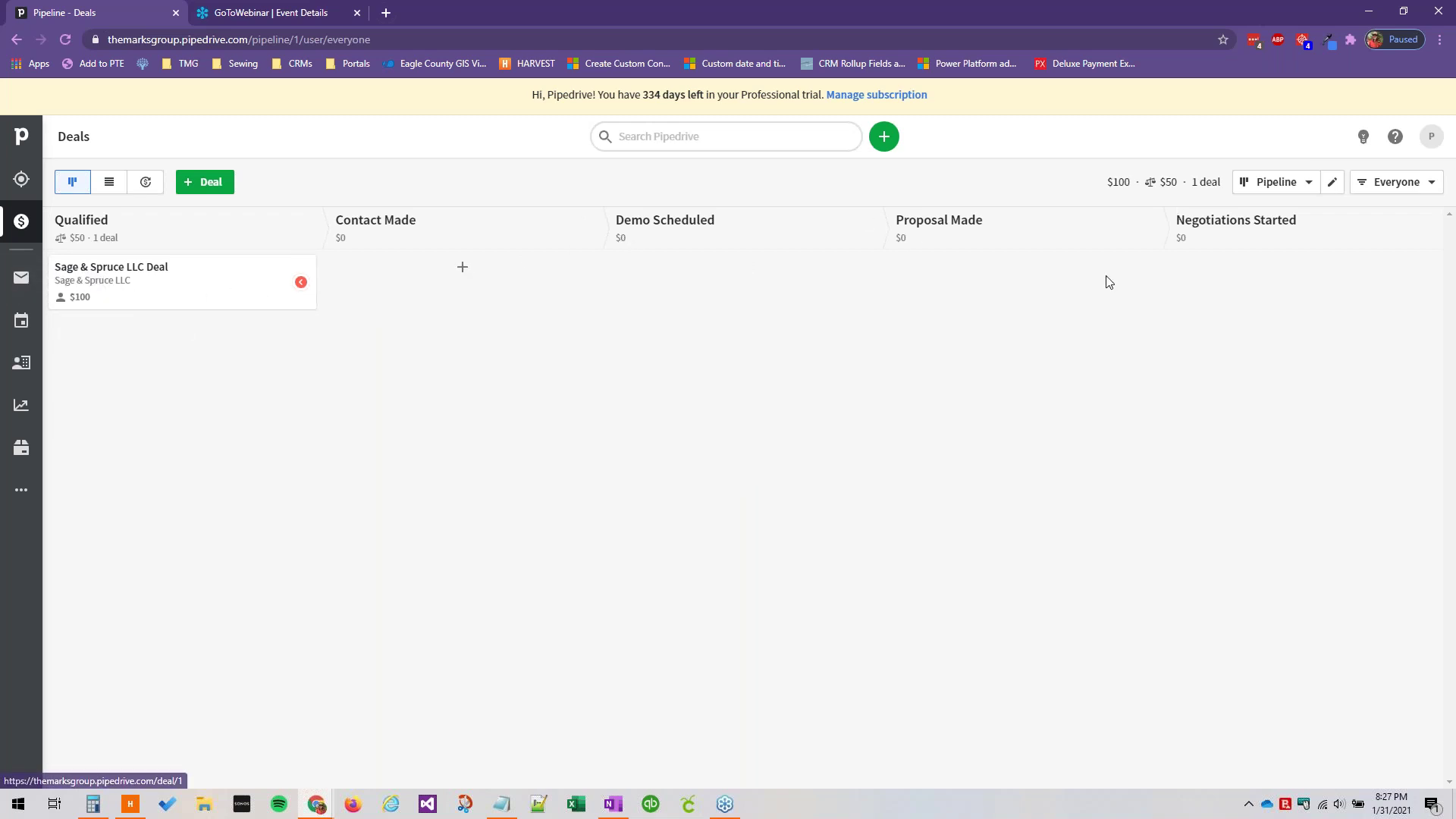
Step: Change Qualified's rotting period from 3 days to 1 day and save
{"action": "left_click", "coordinate": [1332, 182]}
{"action": "double_click", "coordinate": [107, 419]}
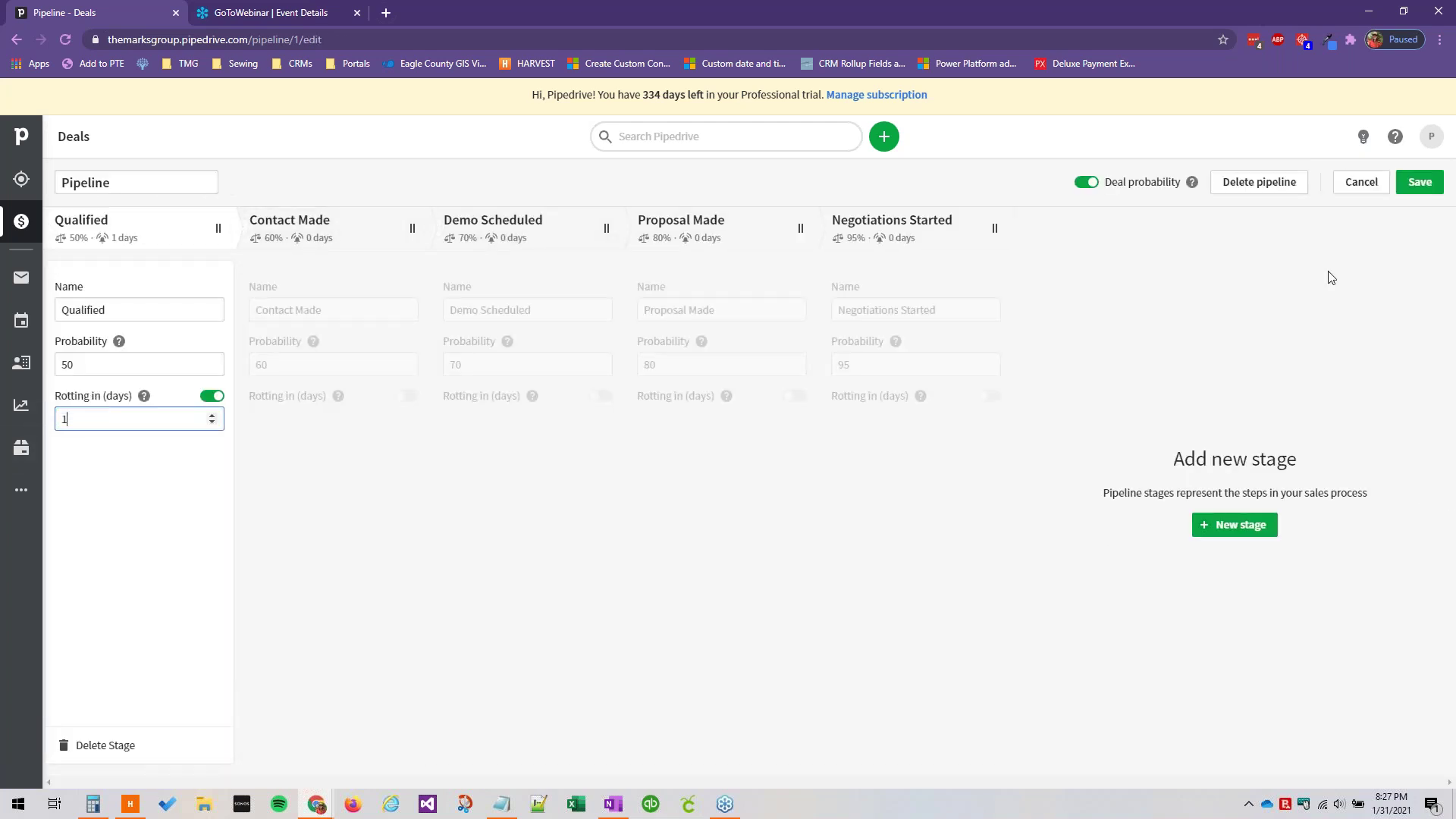
{"action": "left_click", "coordinate": [1419, 182]}
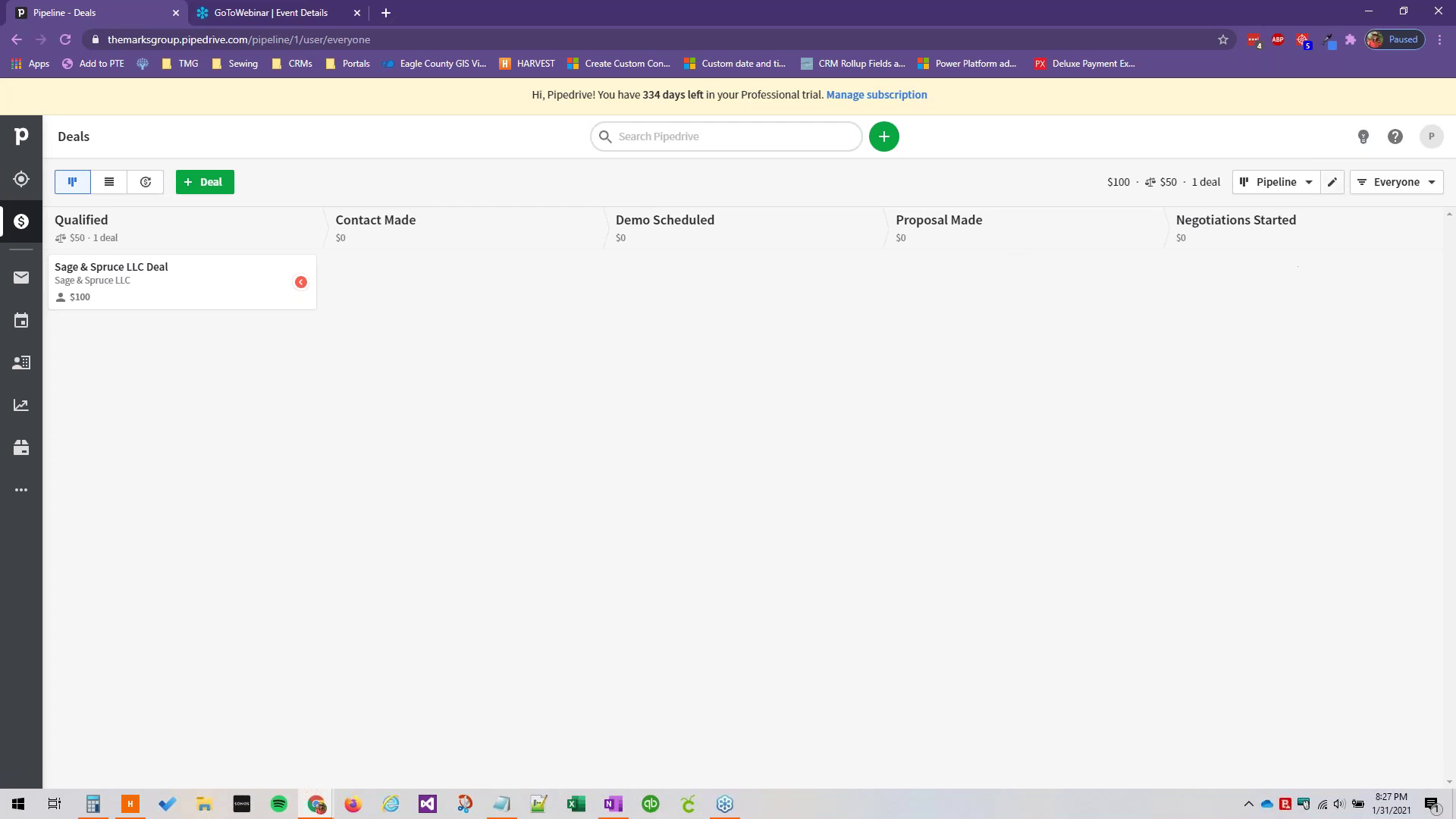
Step: Reopen the pipeline editor and switch off rotting for Qualified
{"action": "left_click", "coordinate": [1332, 182]}
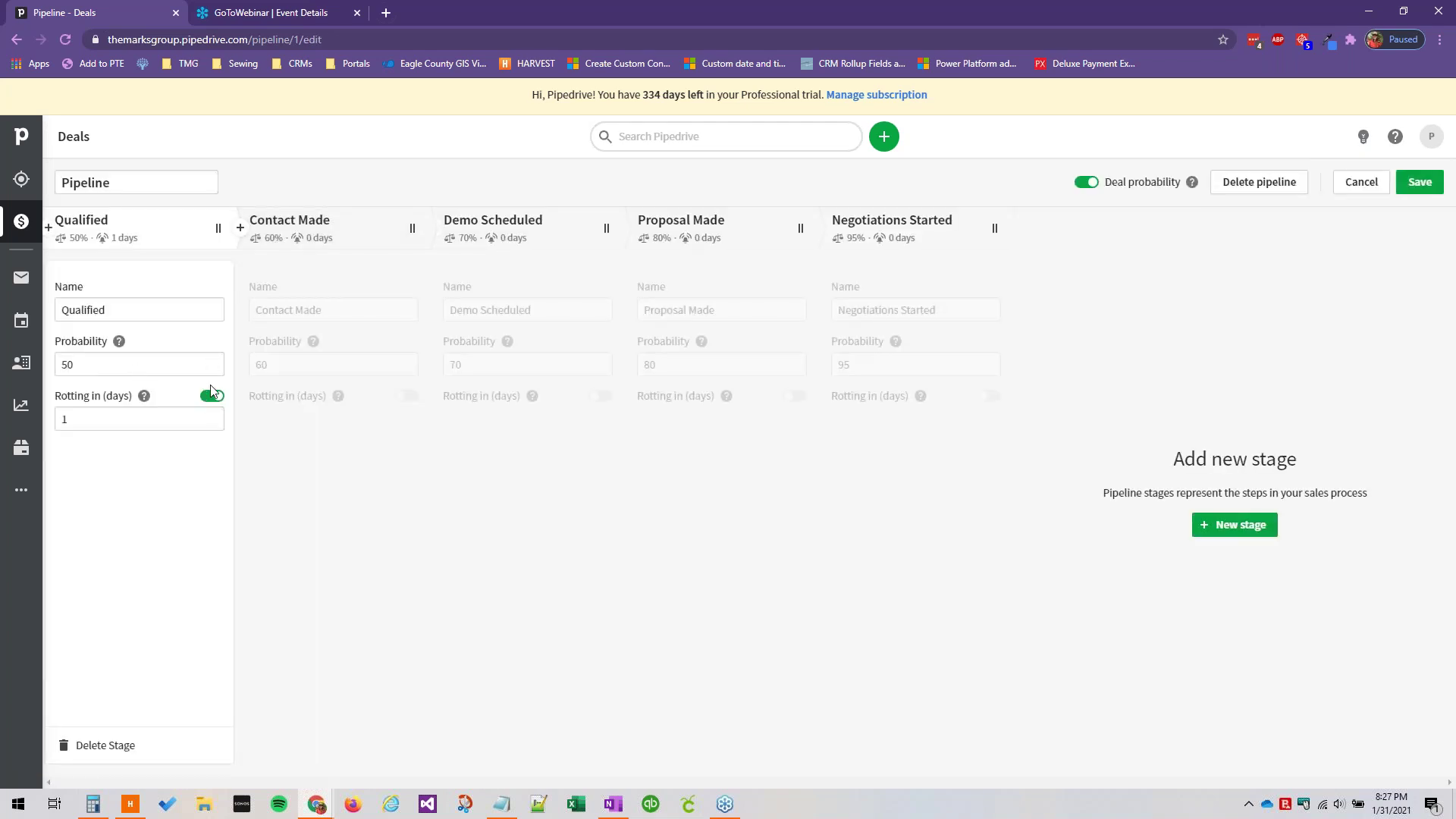
{"action": "left_click", "coordinate": [211, 397]}
{"action": "mouse_move", "coordinate": [141, 400]}
Step: Save with rotting off, then drag the Sage & Spruce deal onto the Move to drop zone
{"action": "left_click", "coordinate": [1422, 183]}
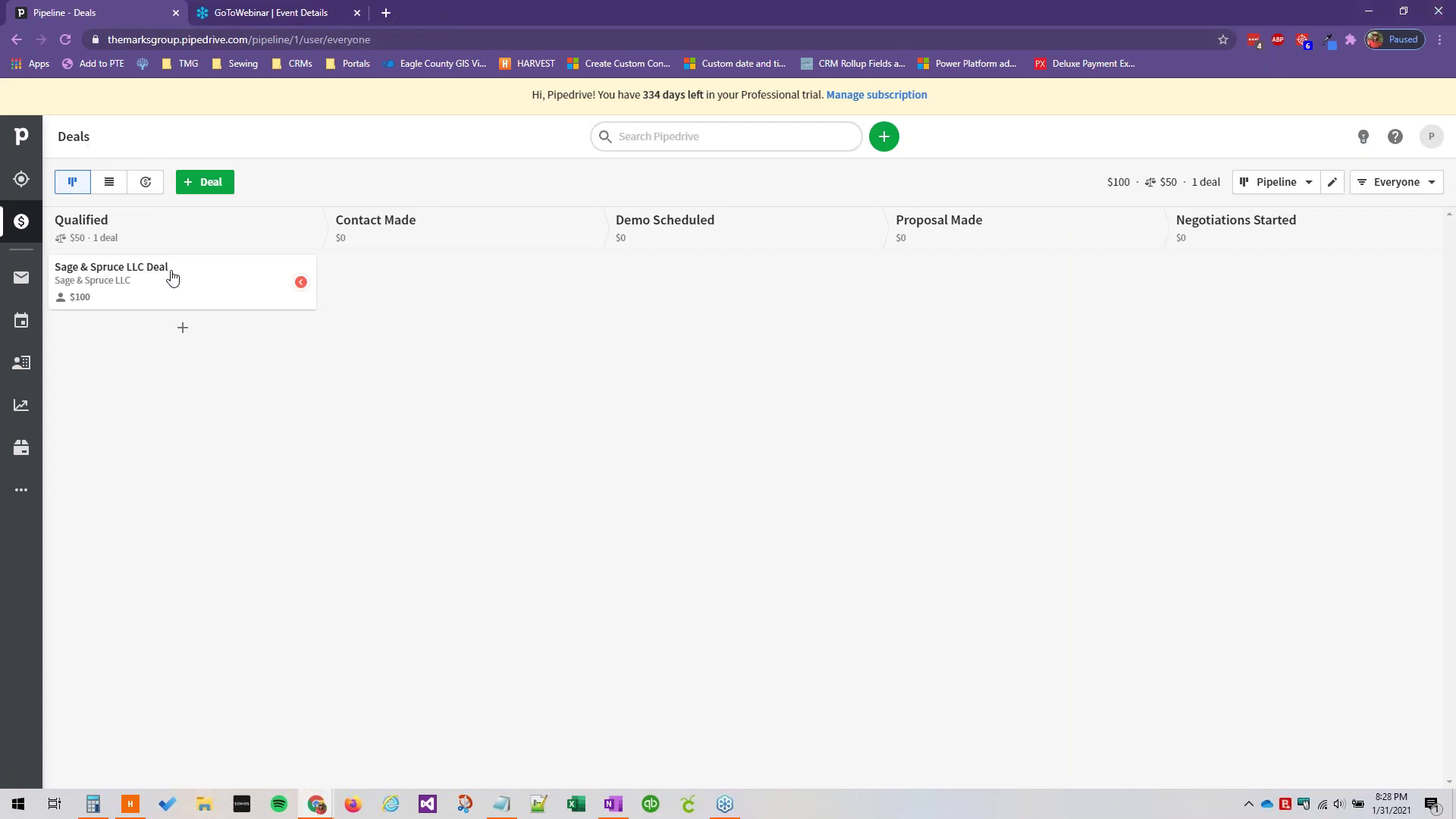
{"action": "left_click_drag", "start_coordinate": [172, 279], "coordinate": [190, 235]}
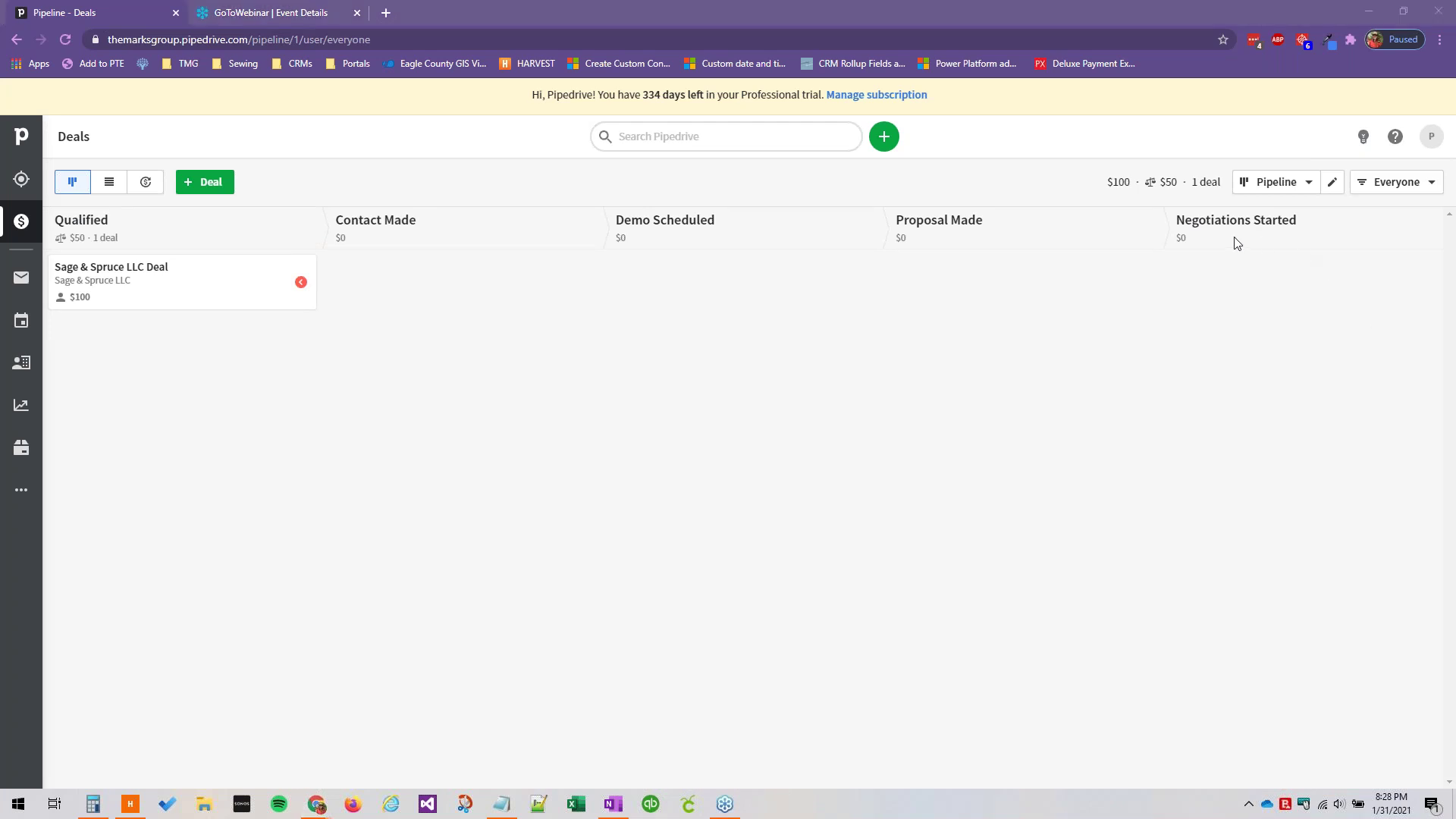
{"action": "left_click_drag", "start_coordinate": [205, 287], "coordinate": [1305, 764]}
{"action": "left_click_drag", "start_coordinate": [189, 286], "coordinate": [1350, 773]}
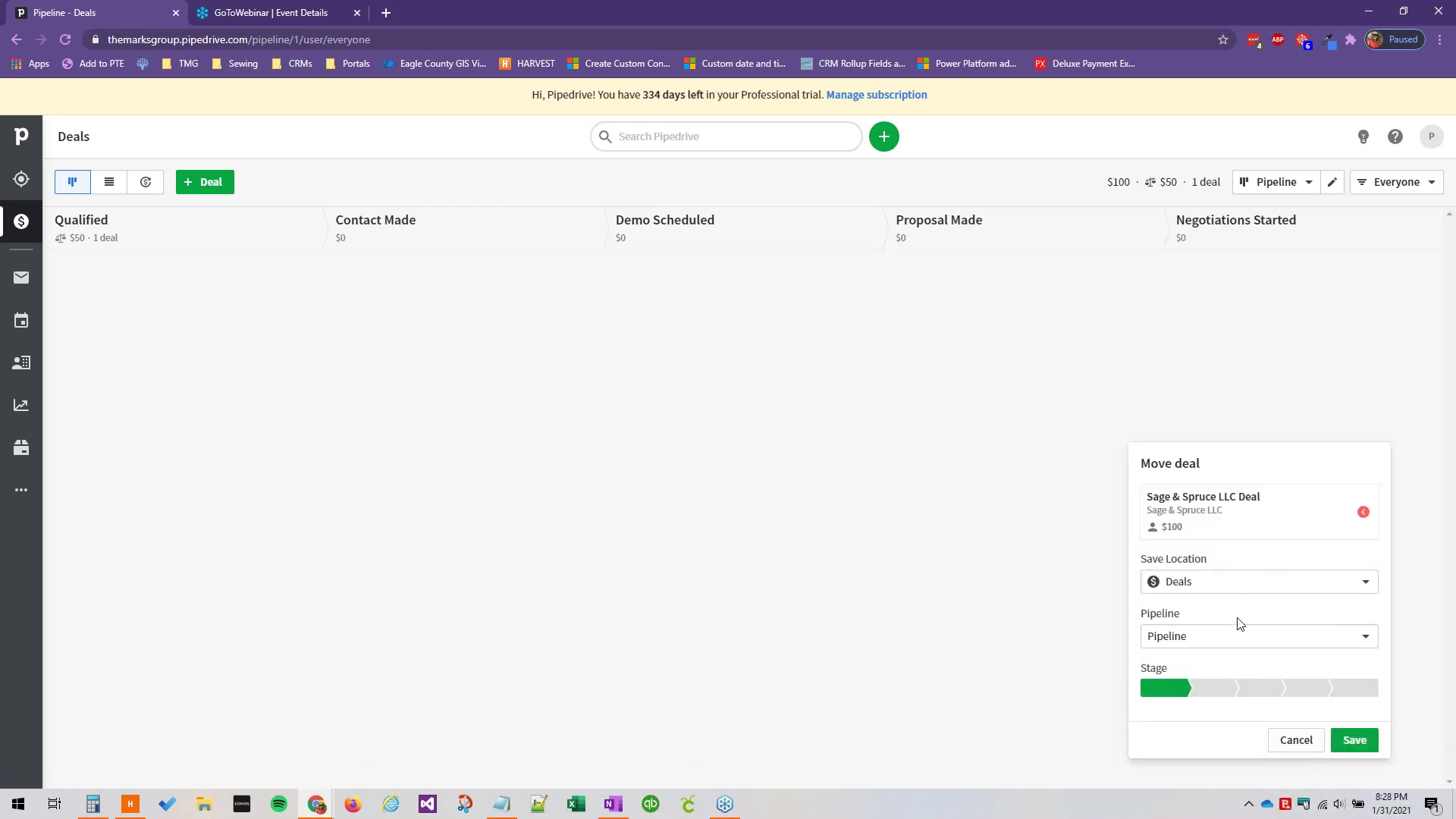
Step: Move the Sage & Spruce deal to Project Development's Project Execution stage, kept under Deals
{"action": "left_click", "coordinate": [1217, 643]}
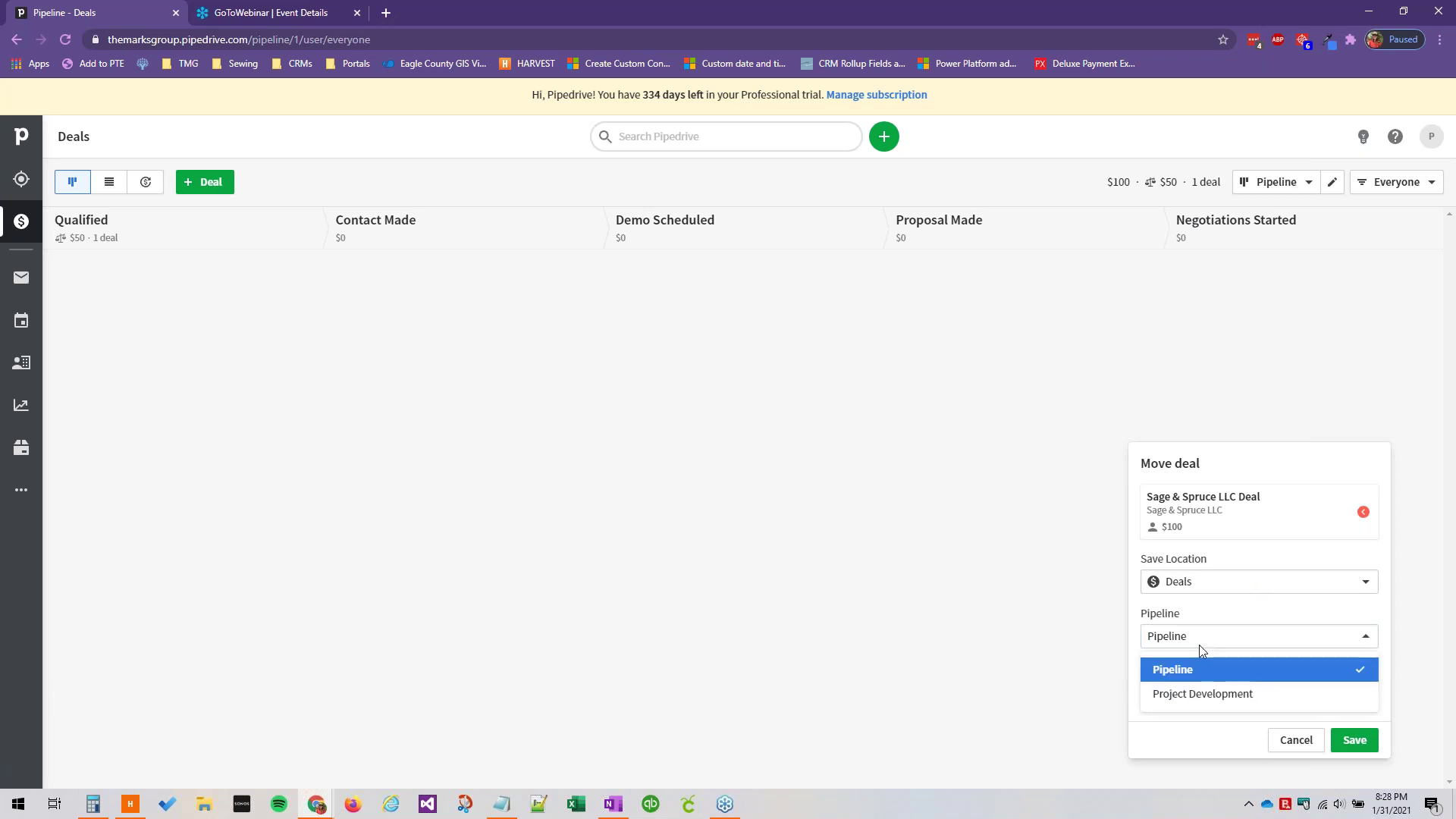
{"action": "left_click", "coordinate": [1199, 697]}
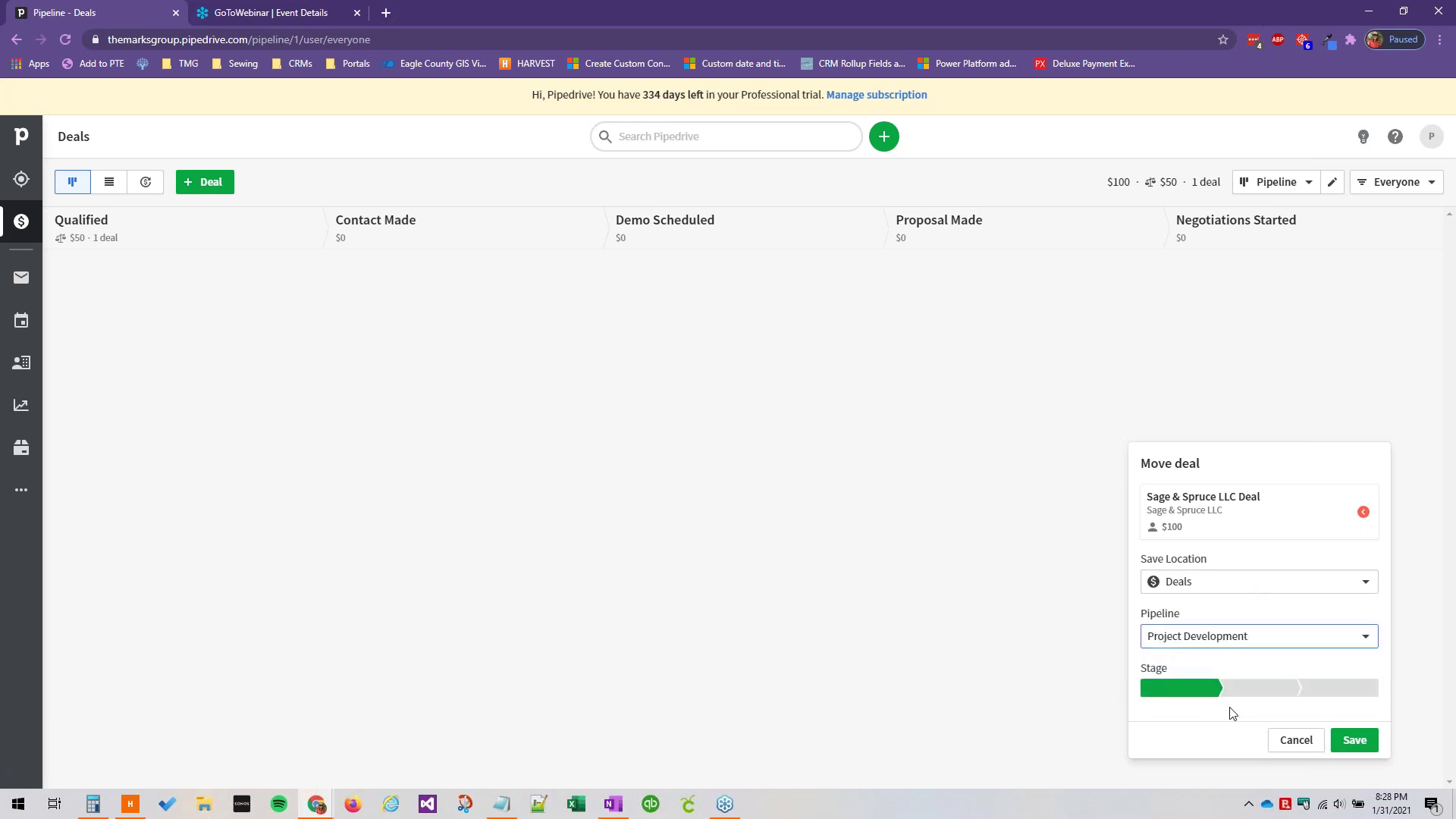
{"action": "left_click", "coordinate": [1183, 588]}
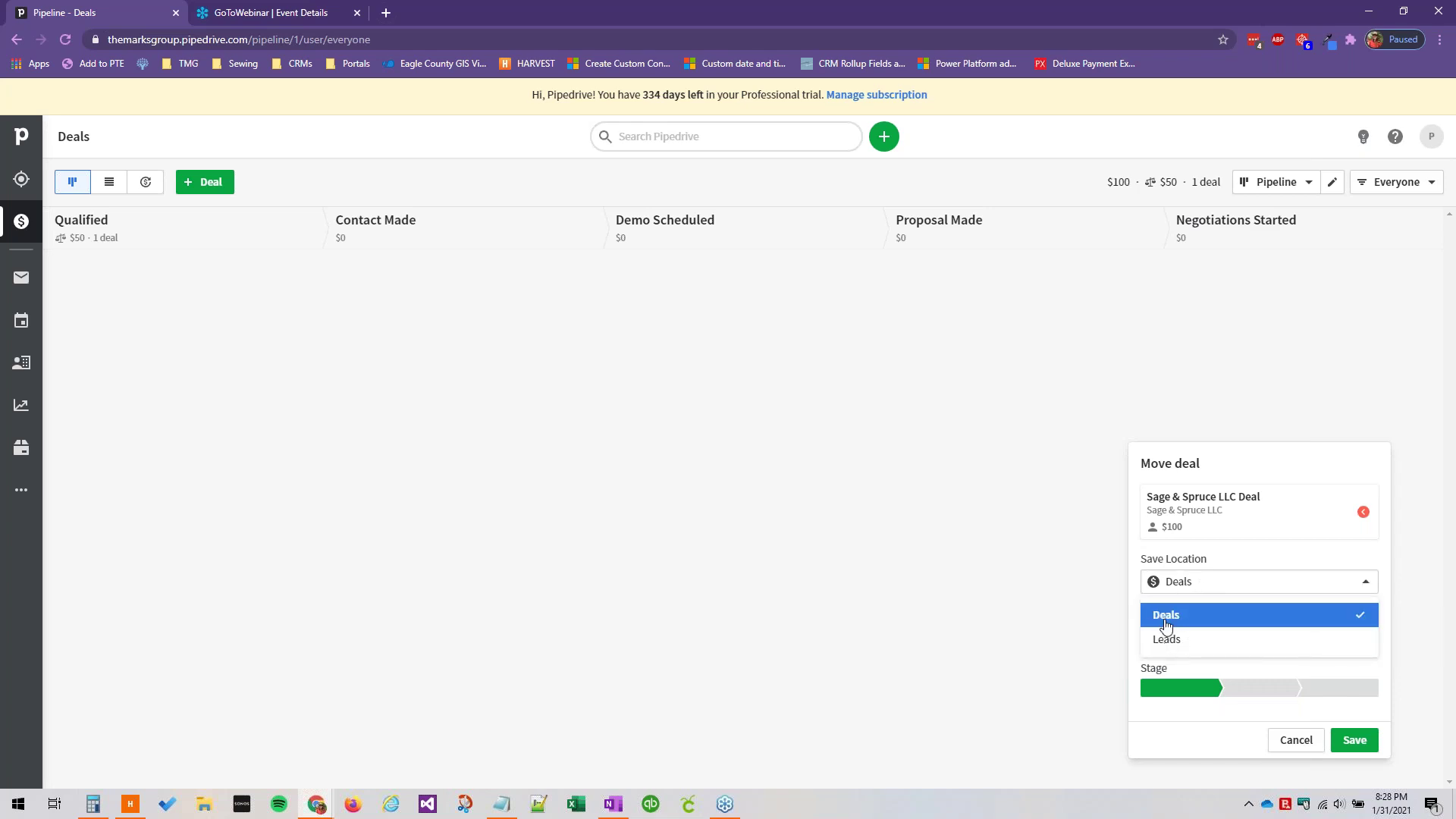
{"action": "left_click", "coordinate": [1172, 616]}
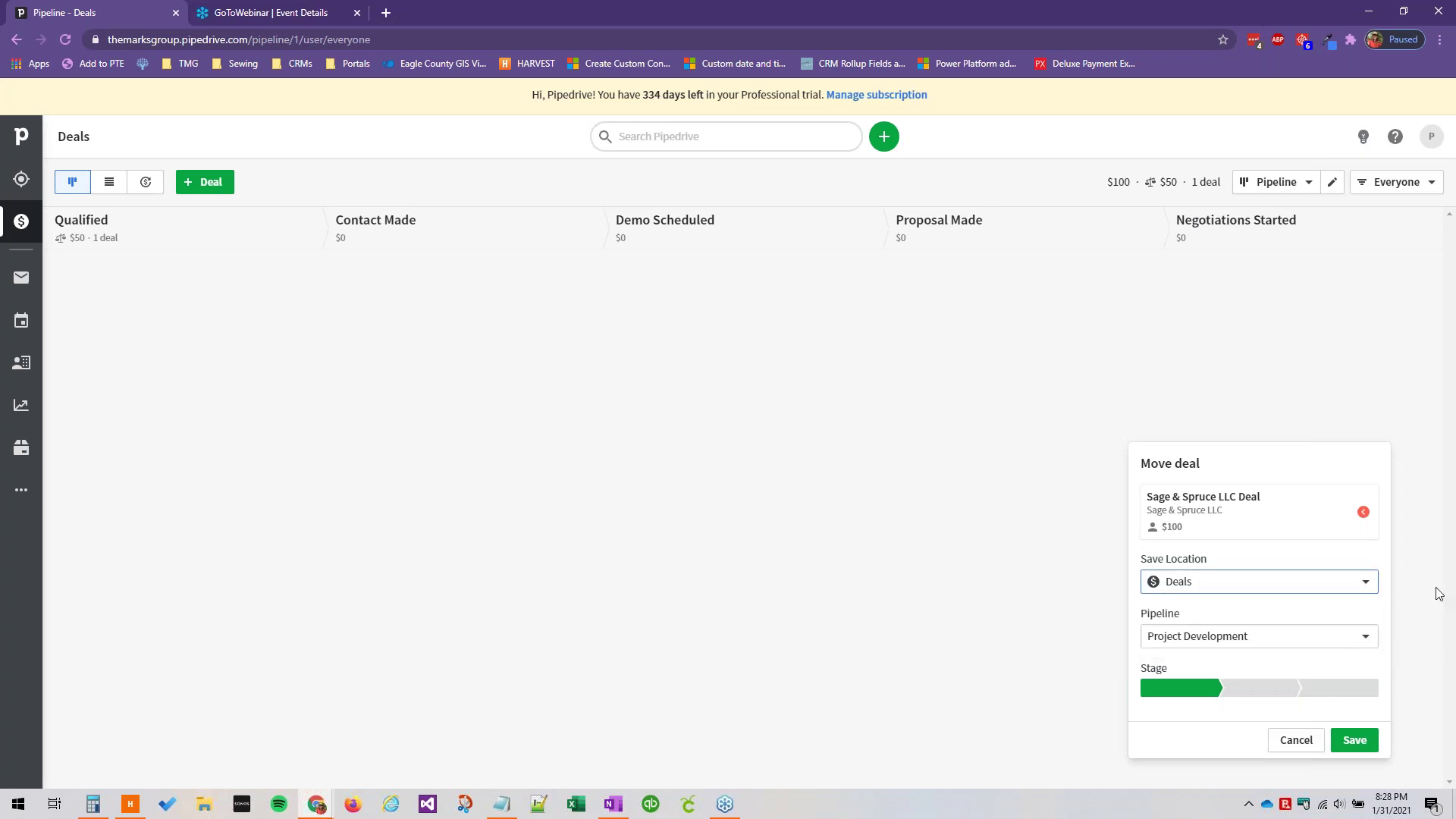
{"action": "left_click", "coordinate": [1226, 690]}
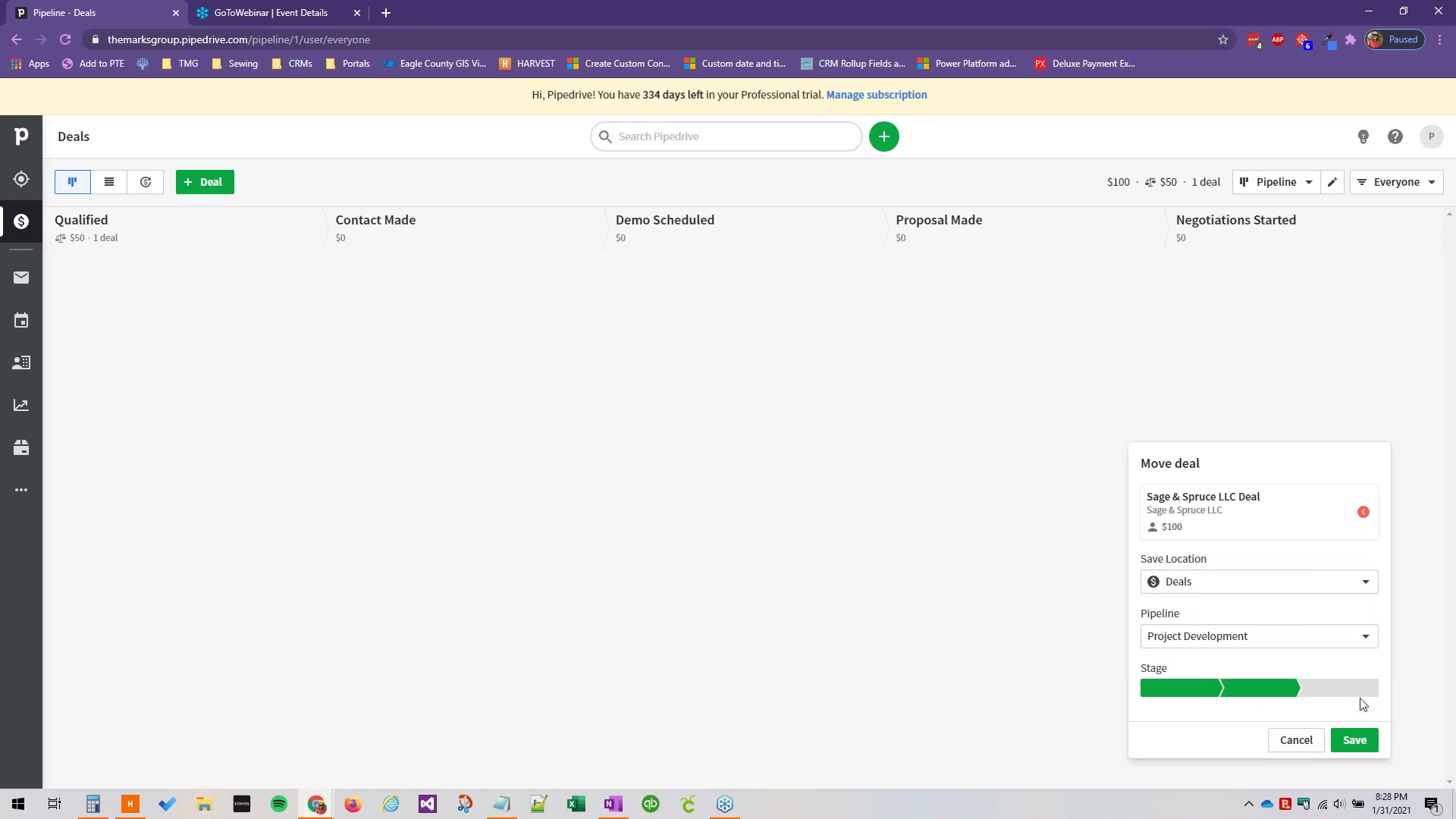
{"action": "left_click", "coordinate": [1183, 690]}
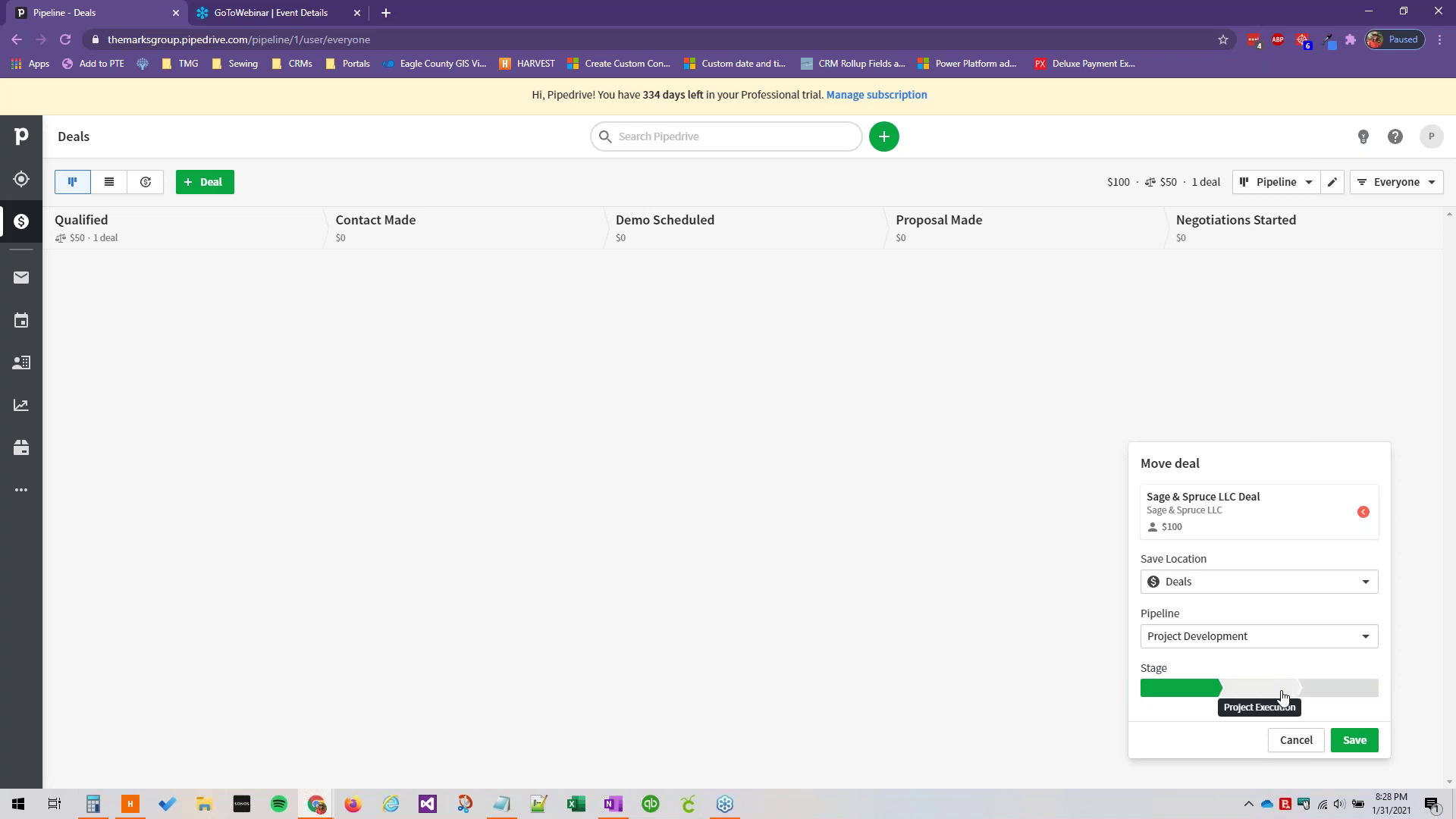
{"action": "left_click", "coordinate": [1274, 693]}
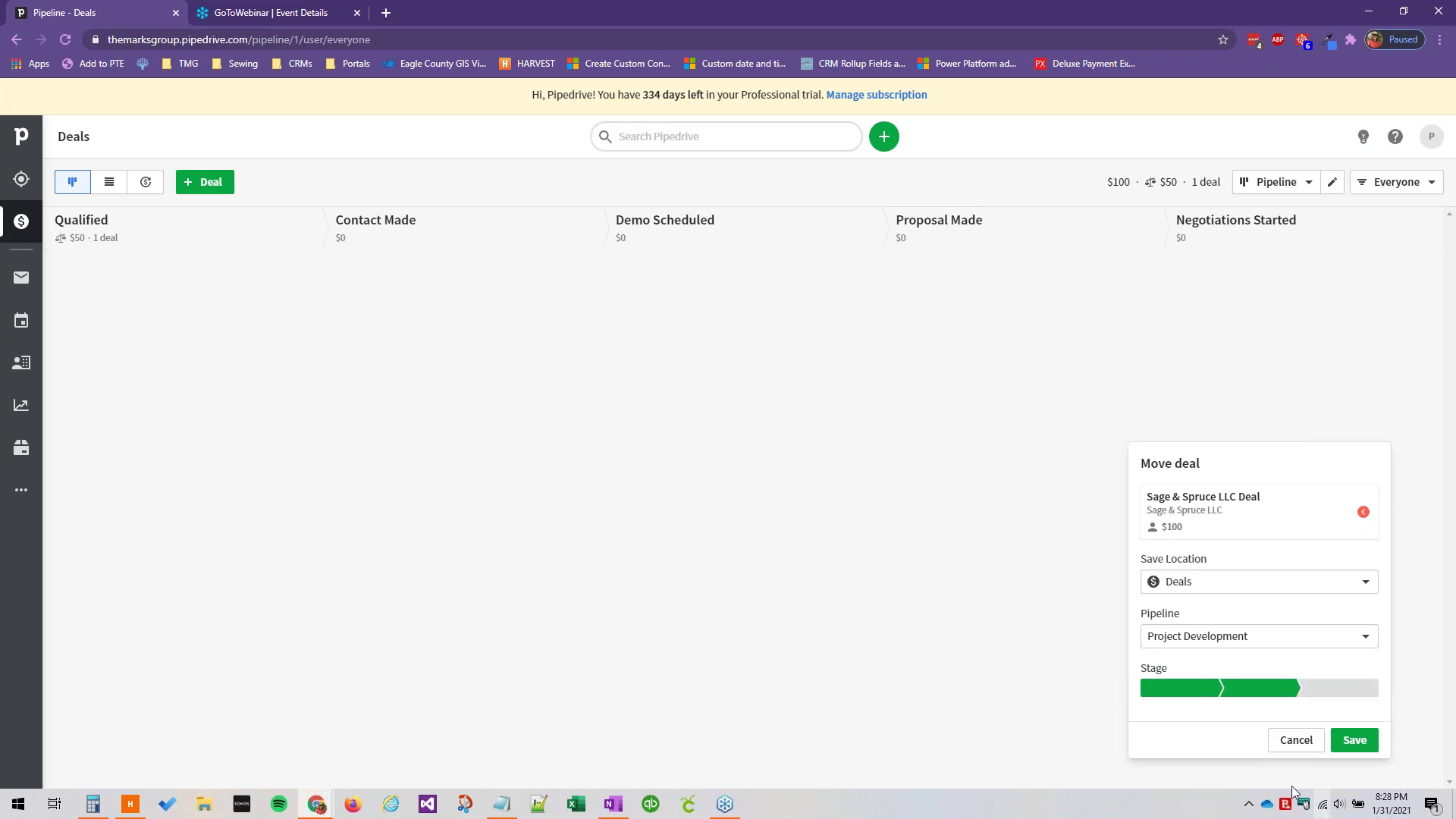
{"action": "left_click", "coordinate": [1356, 746]}
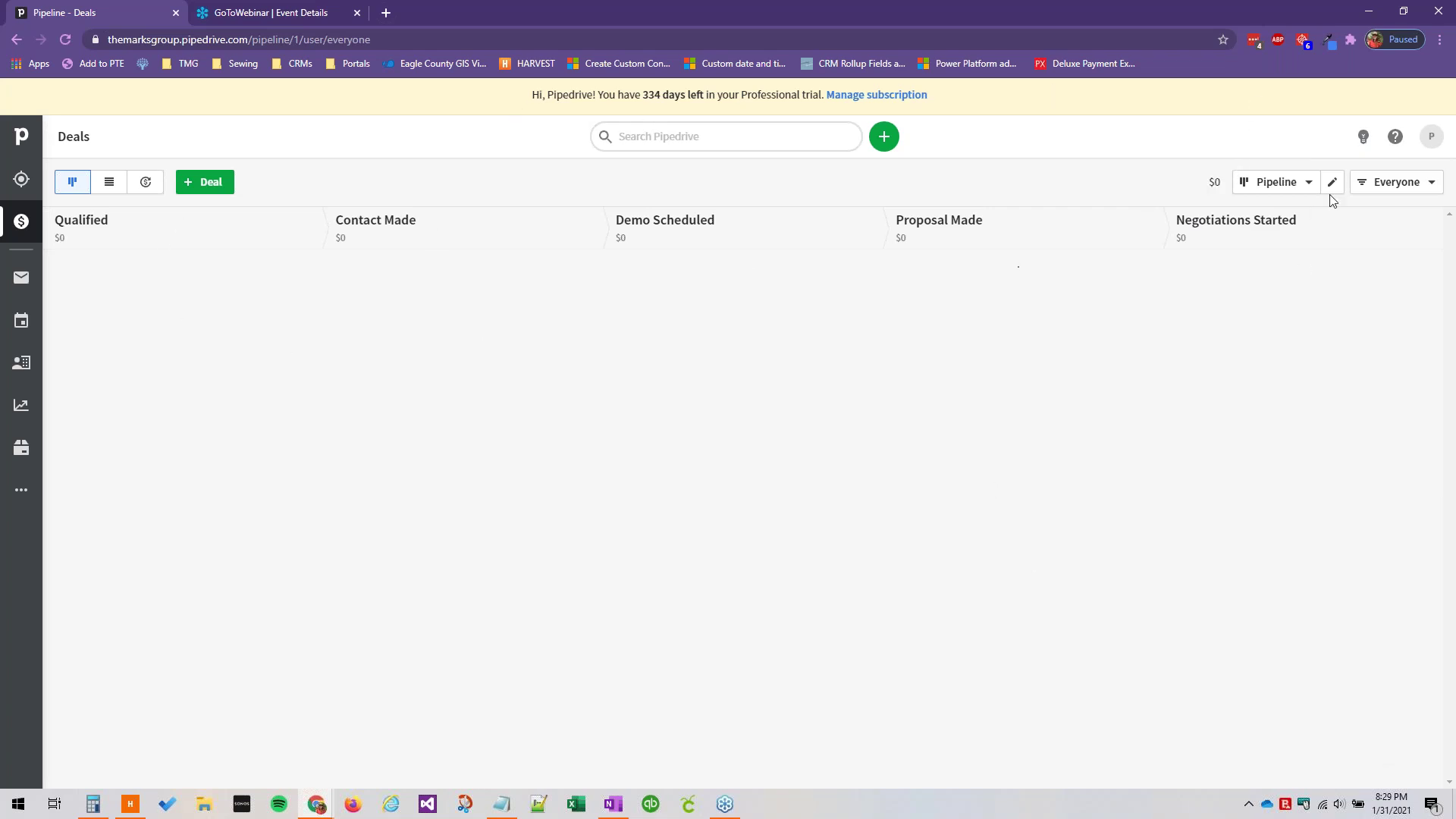
Step: Switch the board to the Project Development pipeline to see the $100 Sage & Spruce deal
{"action": "left_click", "coordinate": [1306, 187]}
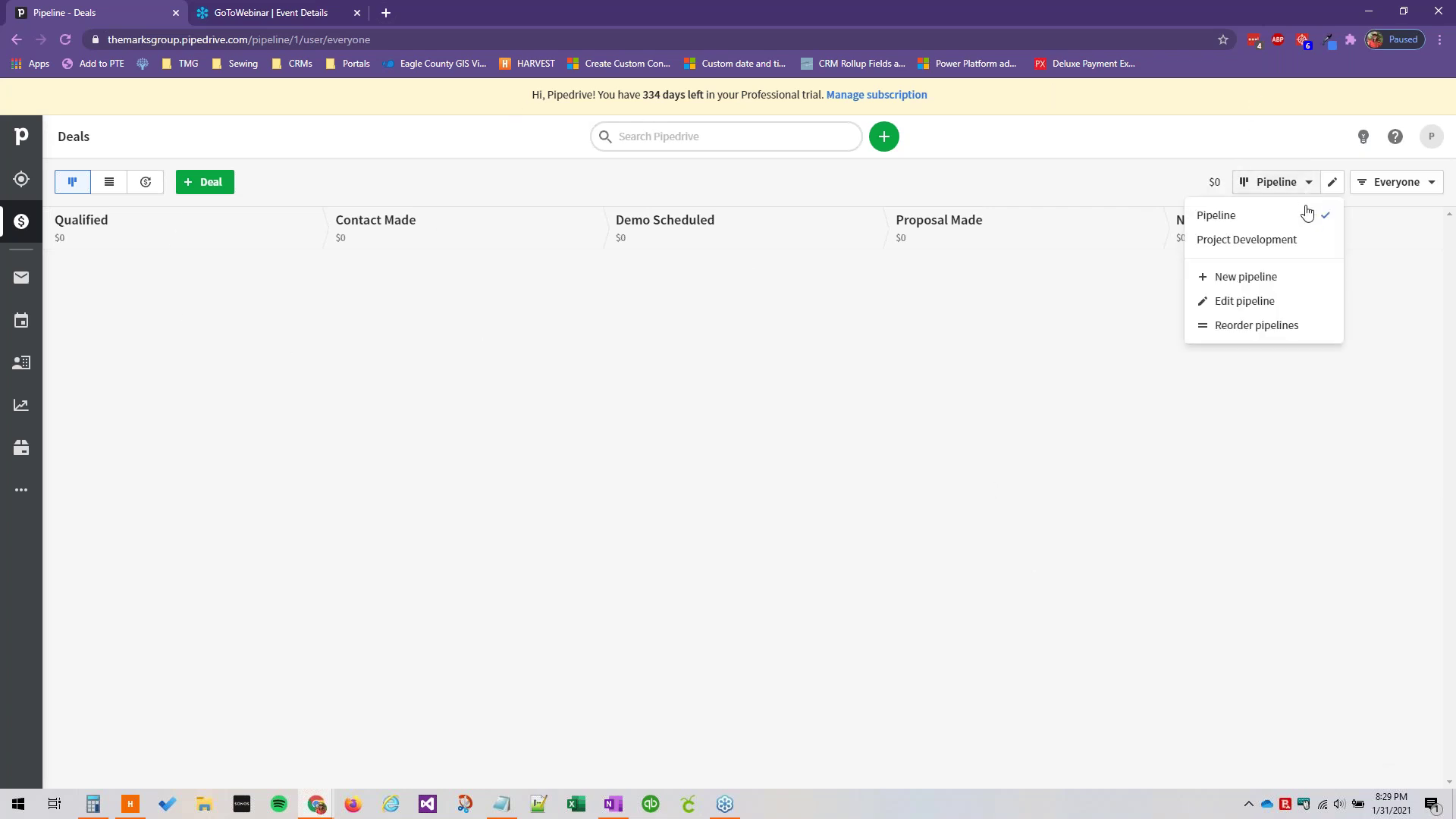
{"action": "left_click", "coordinate": [1245, 241]}
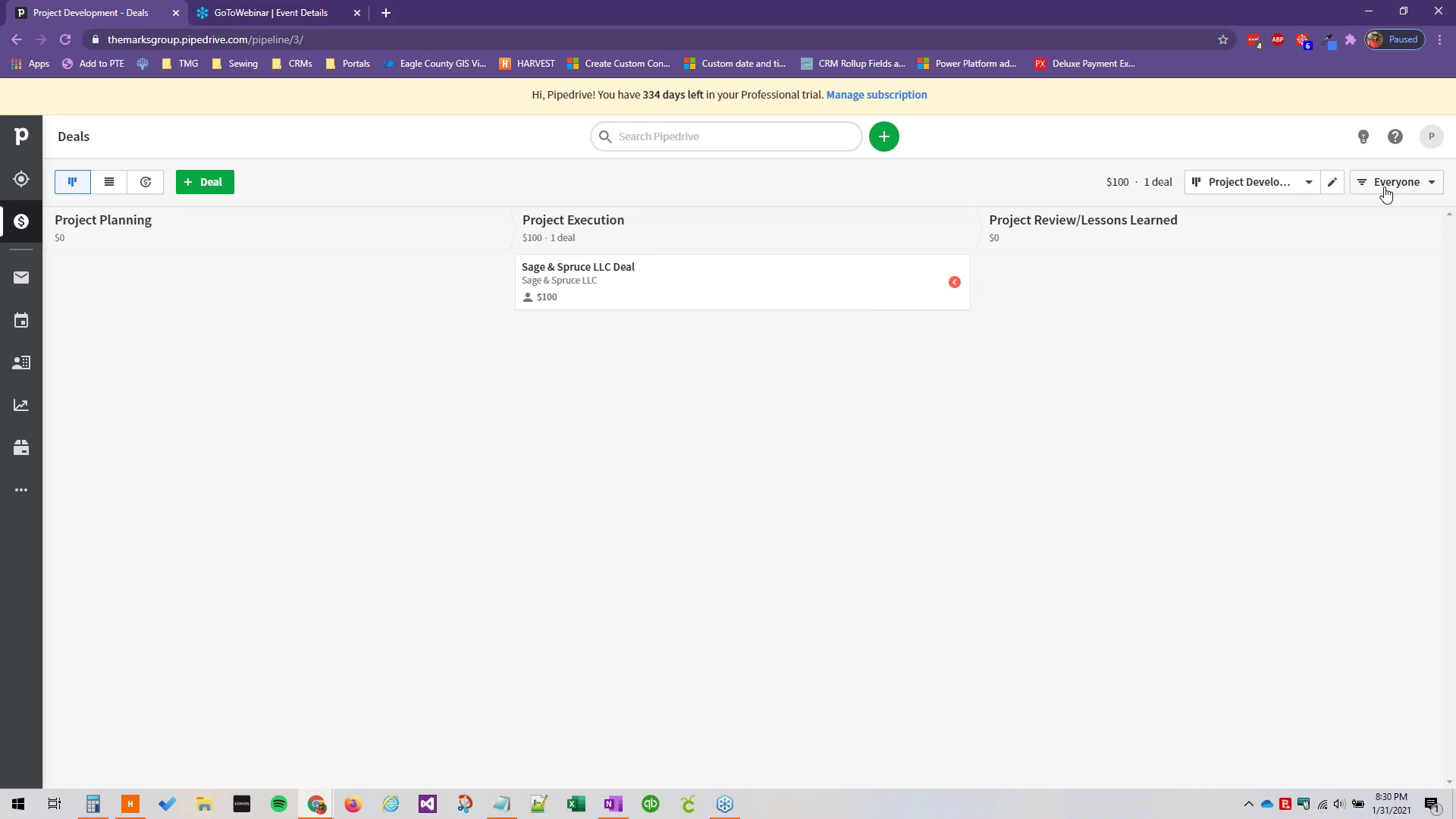
Step: Return to the Pipeline board, then try reordering pipelines and close without saving
{"action": "left_click", "coordinate": [1268, 195]}
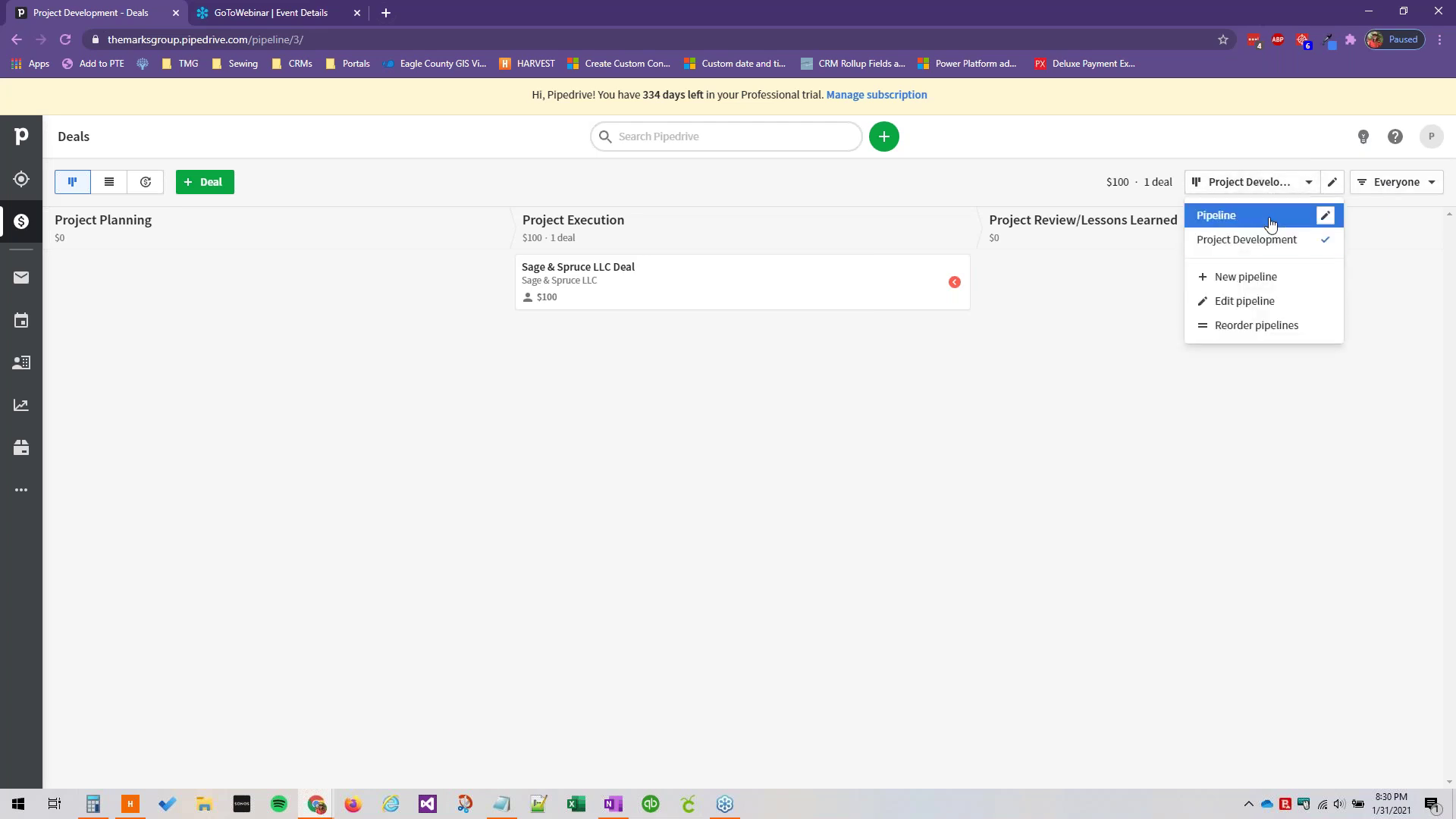
{"action": "left_click", "coordinate": [1273, 213]}
{"action": "left_click", "coordinate": [1298, 184]}
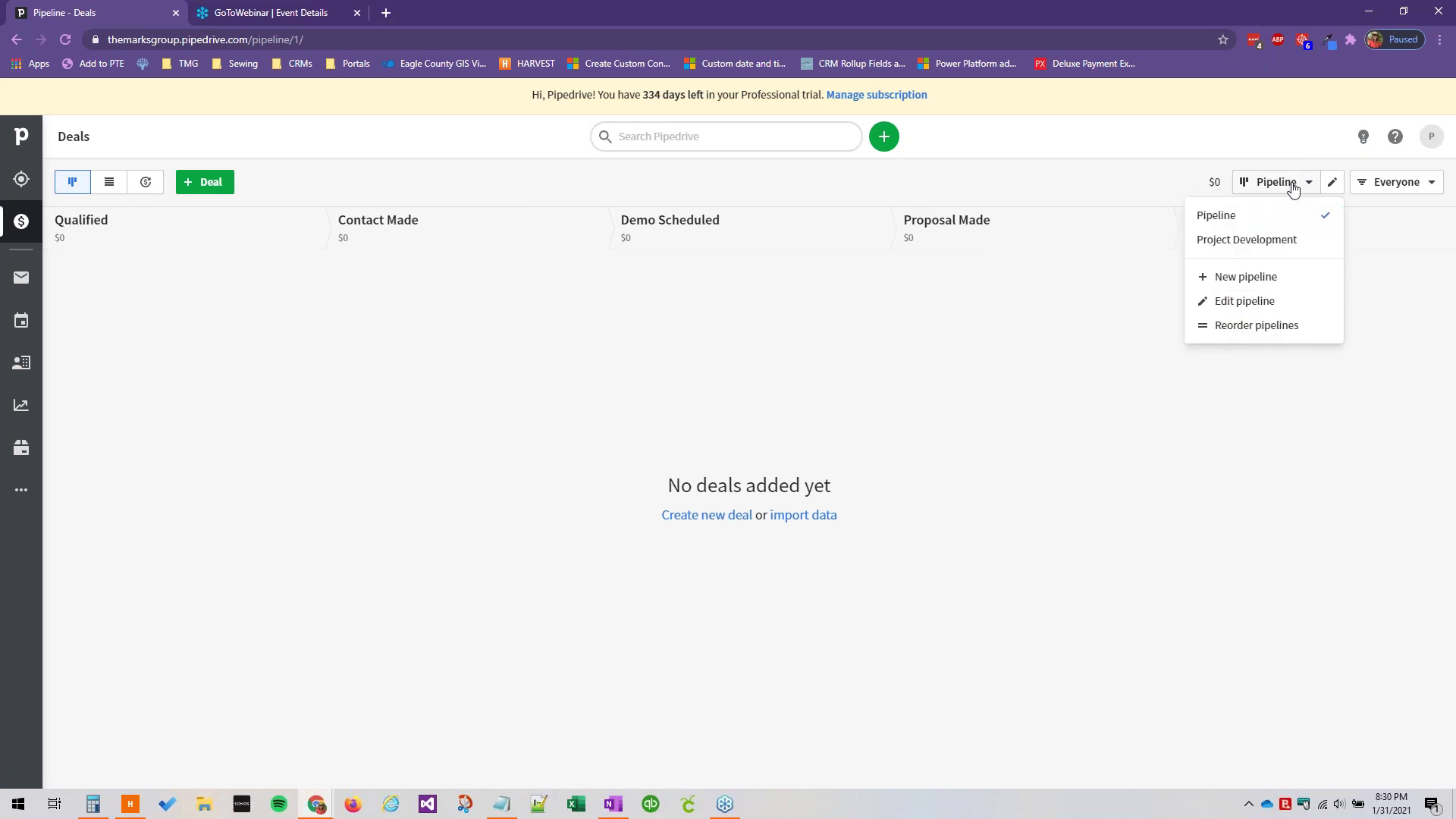
{"action": "left_click", "coordinate": [1231, 327]}
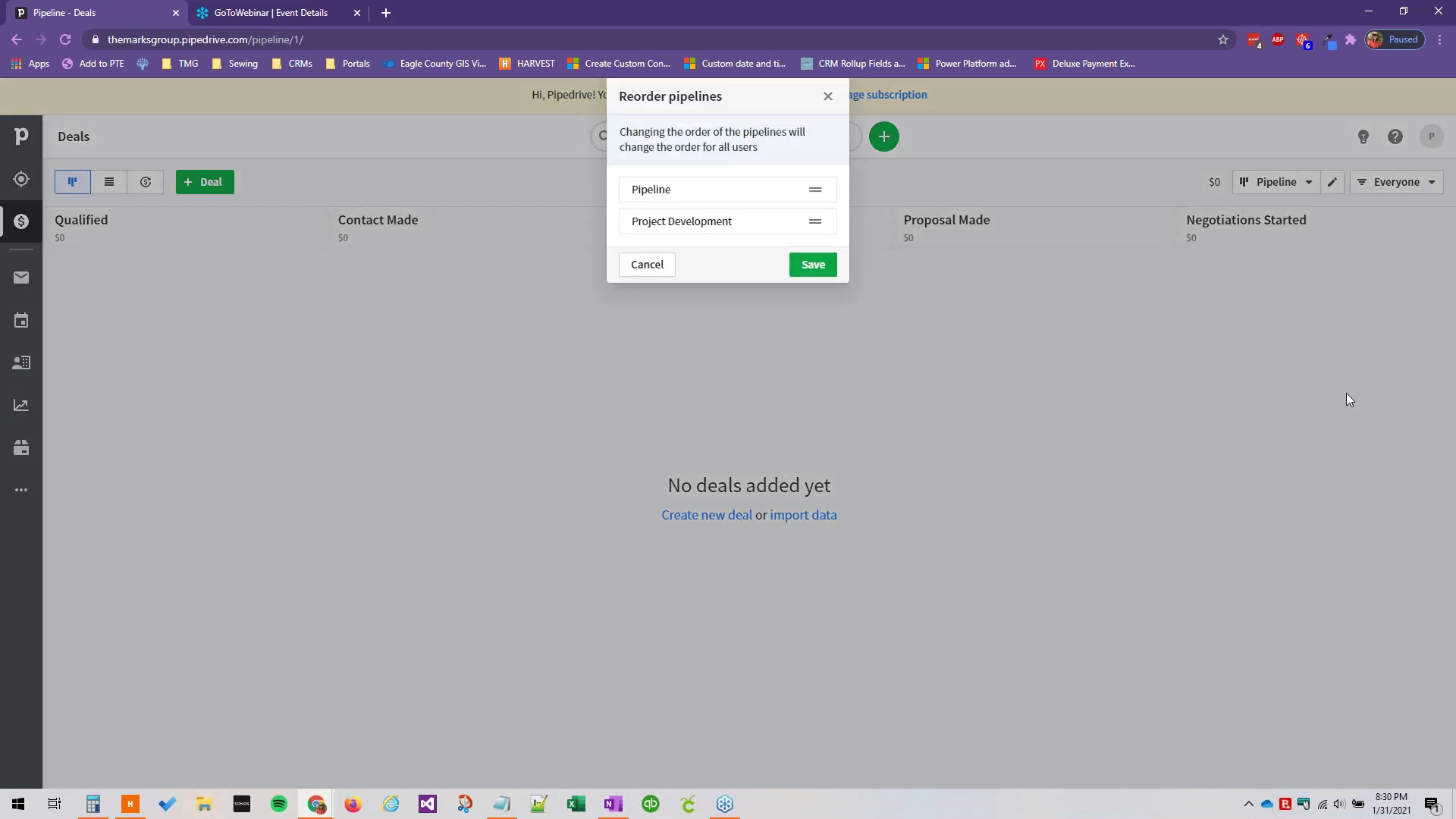
{"action": "mouse_move", "coordinate": [815, 222]}
{"action": "left_mouse_down"}
{"action": "mouse_move", "coordinate": [804, 196]}
{"action": "mouse_move", "coordinate": [806, 223]}
{"action": "left_mouse_up"}
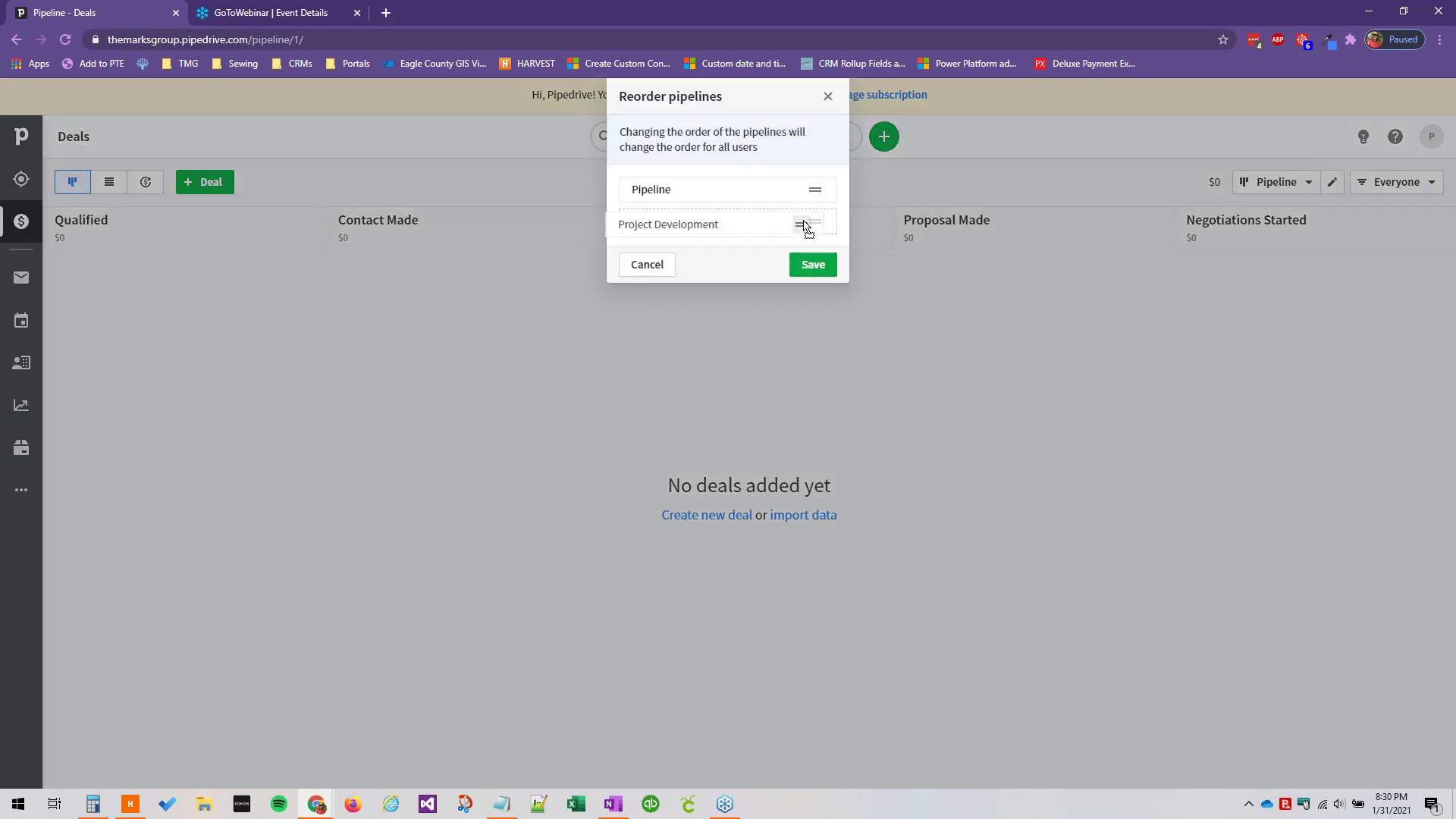
{"action": "left_click", "coordinate": [828, 96]}
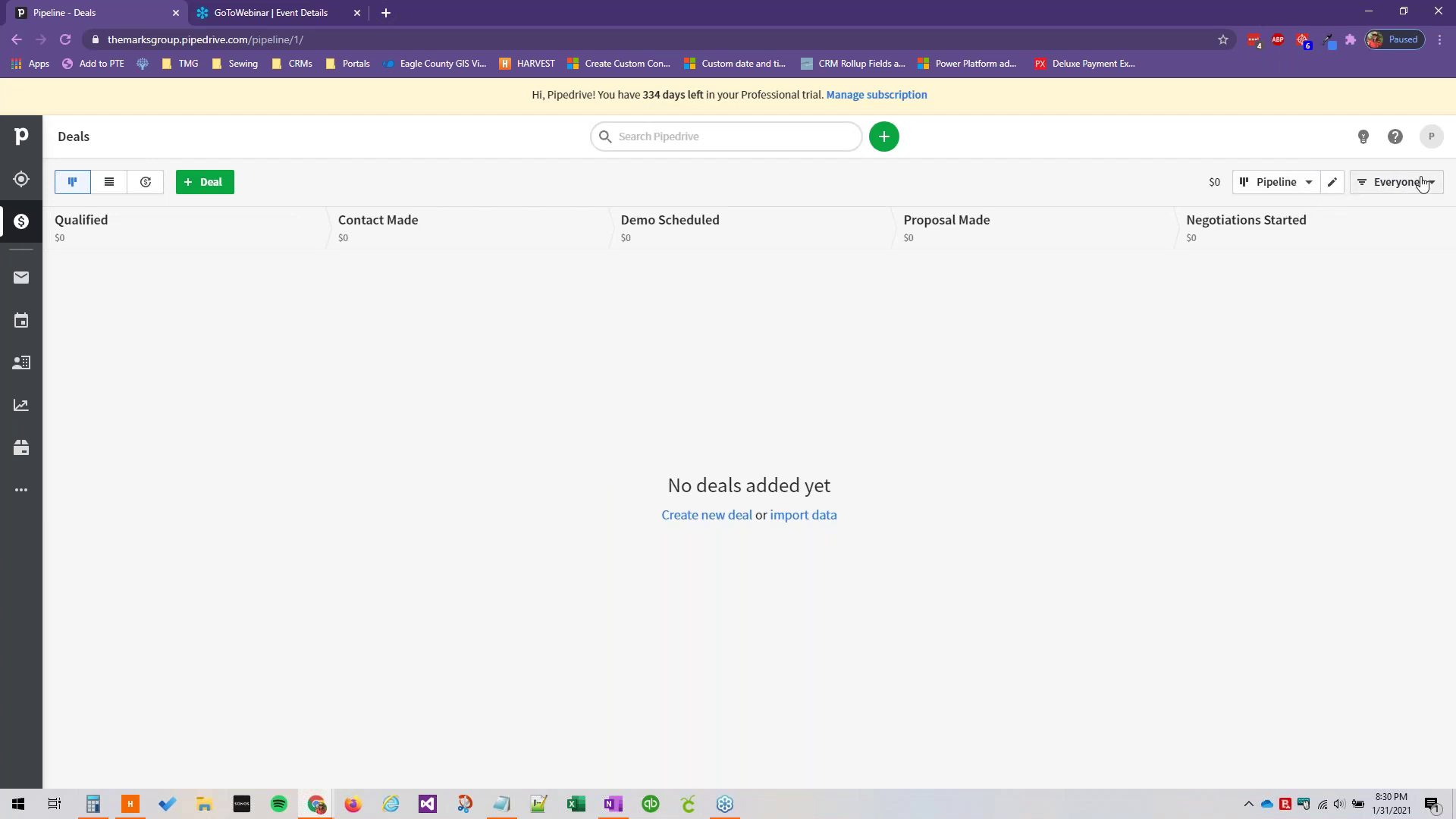
{"action": "left_click", "coordinate": [1379, 184]}
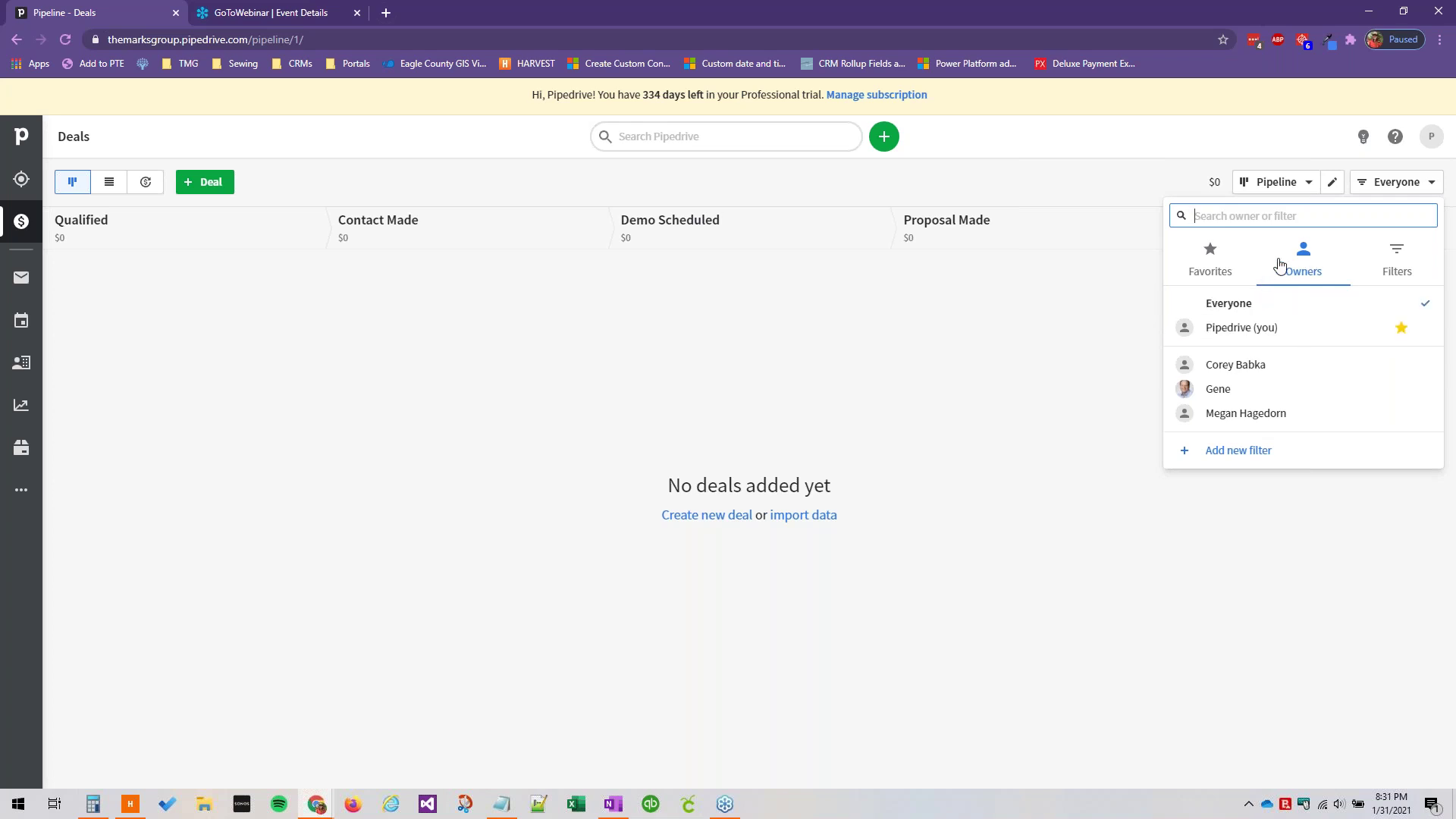
{"action": "left_click", "coordinate": [1395, 261]}
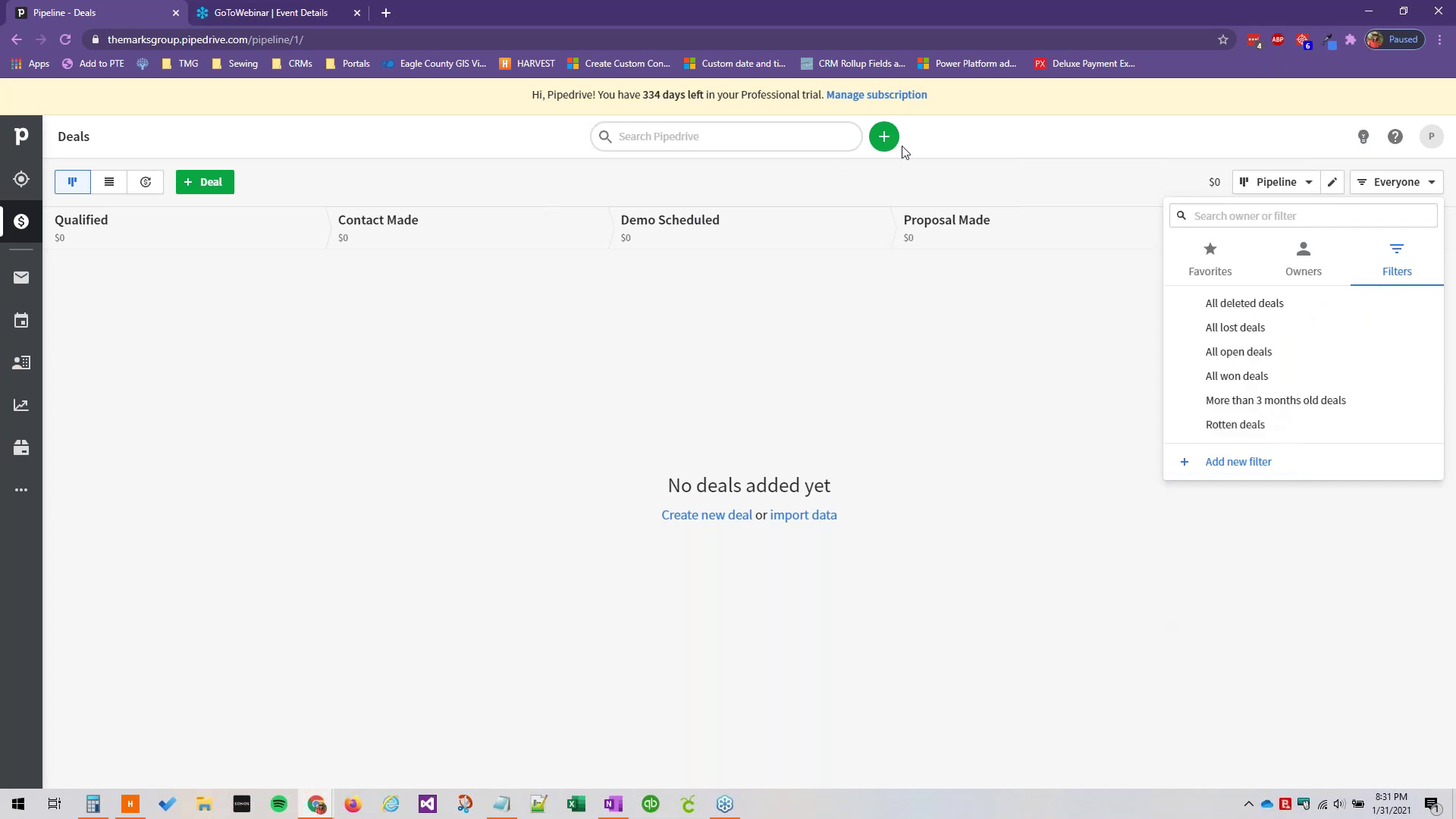
{"action": "left_click", "coordinate": [1295, 180]}
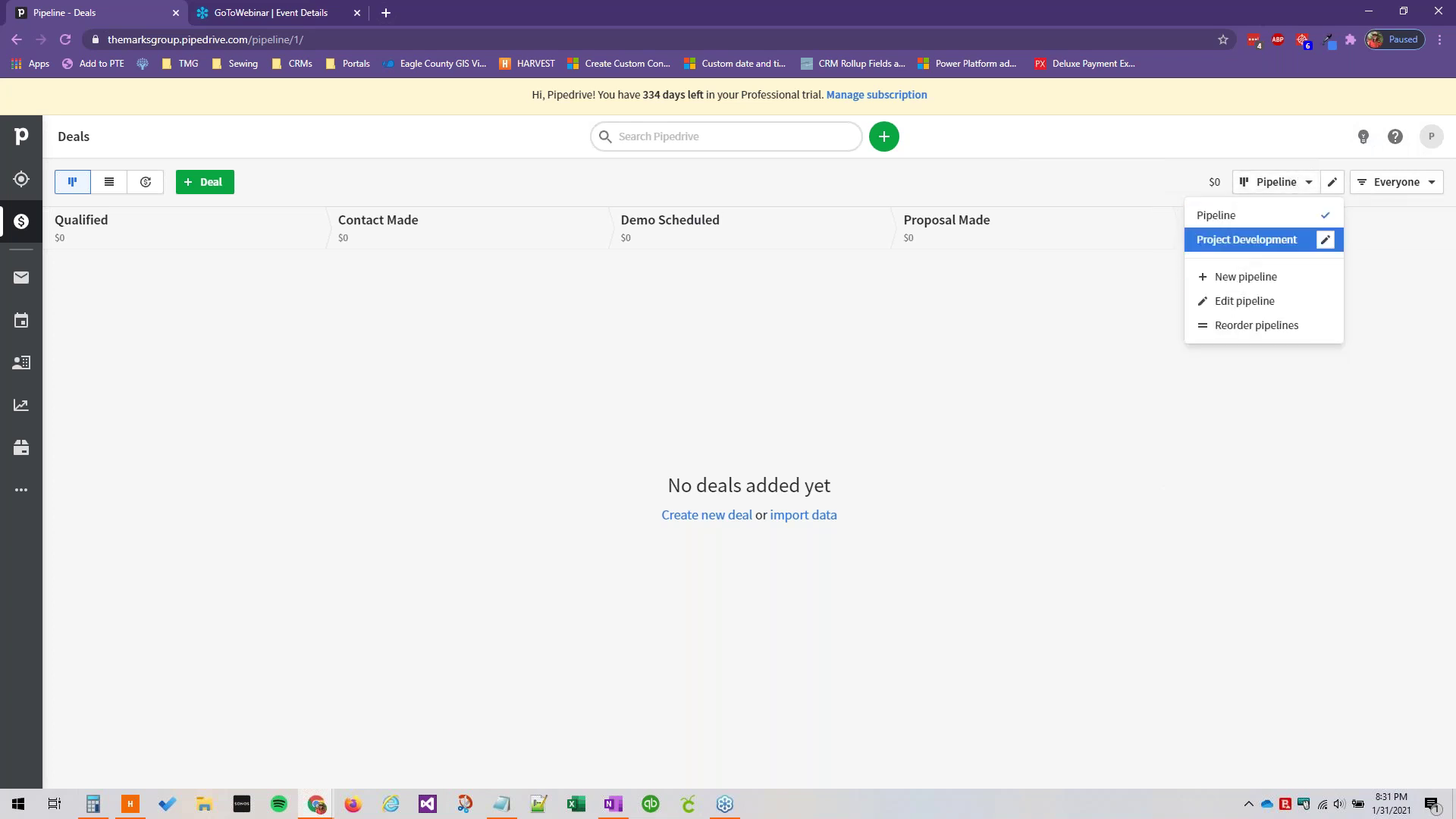
Step: On Project Development, mark the Sage & Spruce LLC Deal as won and dismiss the tip
{"action": "left_click", "coordinate": [1247, 239]}
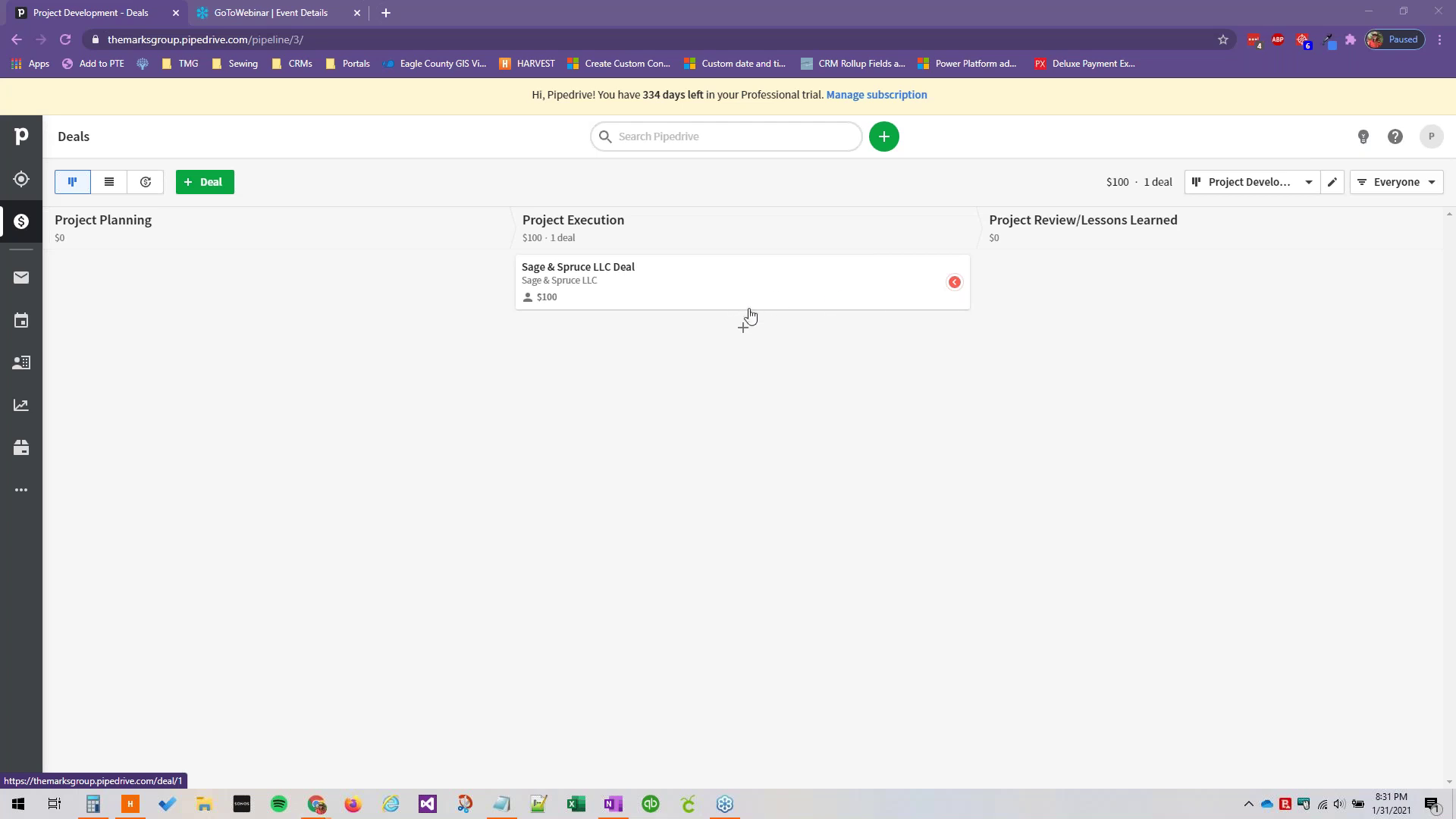
{"action": "left_click_drag", "start_coordinate": [838, 285], "coordinate": [885, 765]}
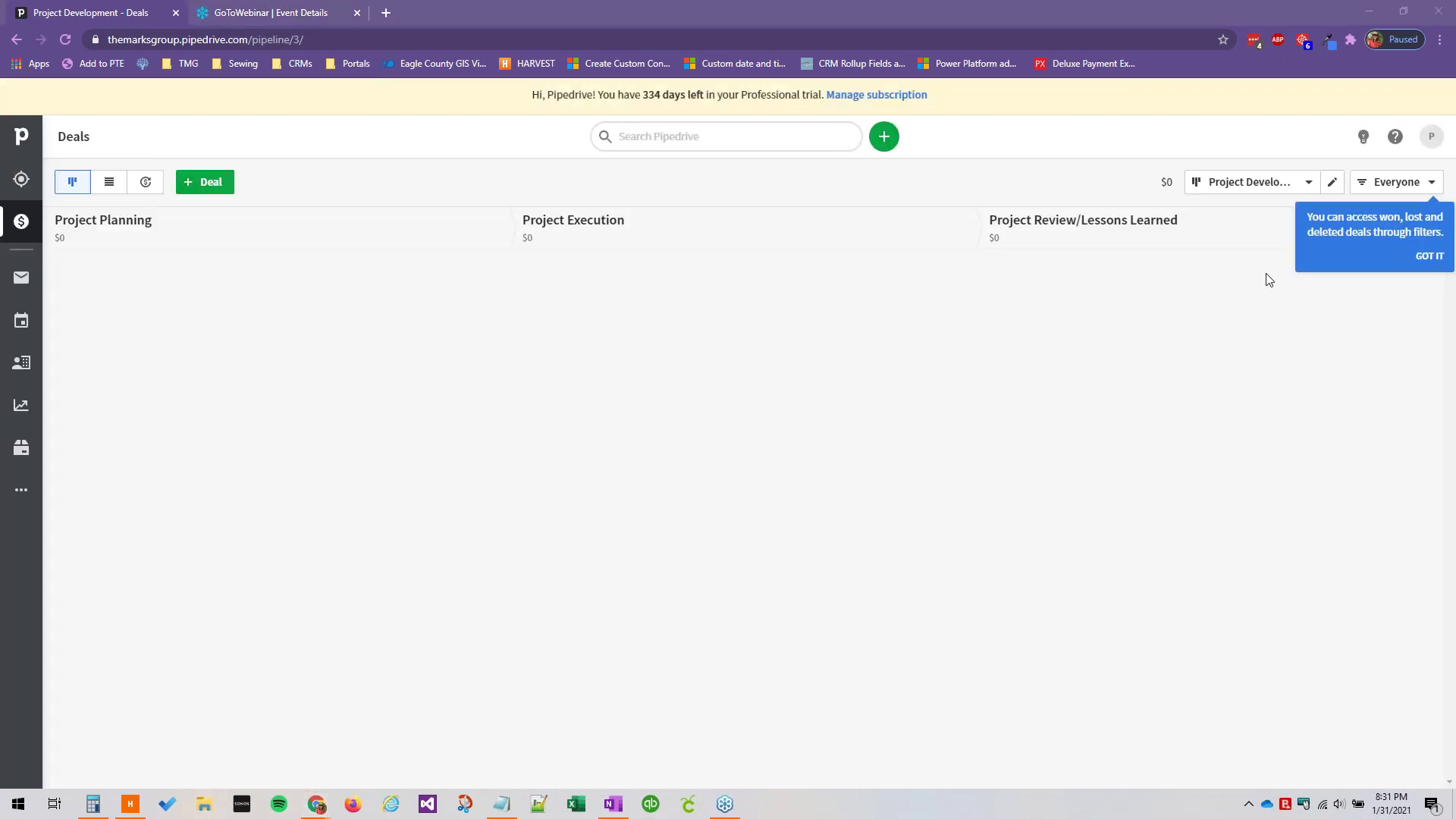
{"action": "left_click", "coordinate": [1430, 257]}
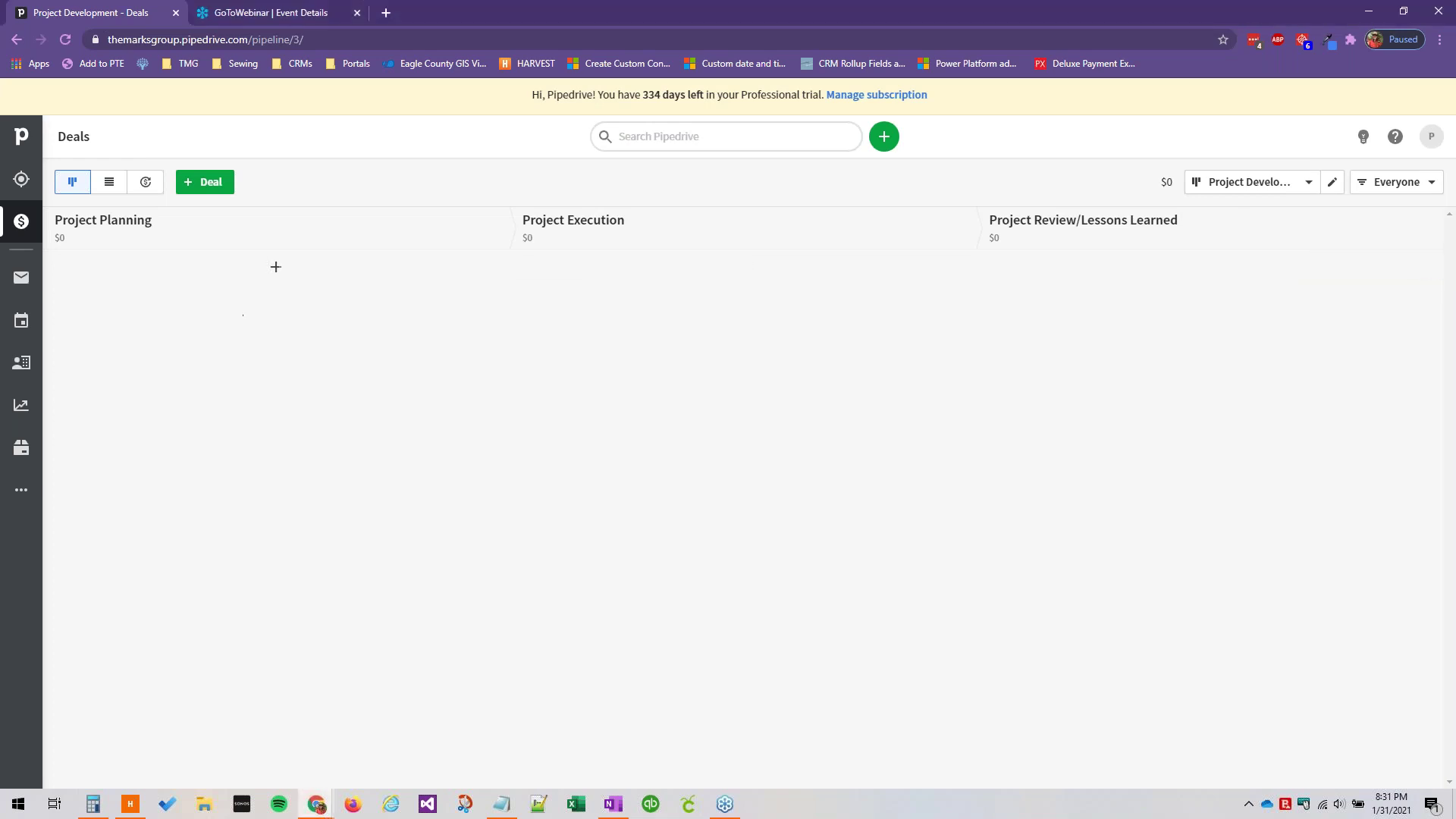
{"action": "left_click", "coordinate": [1392, 186]}
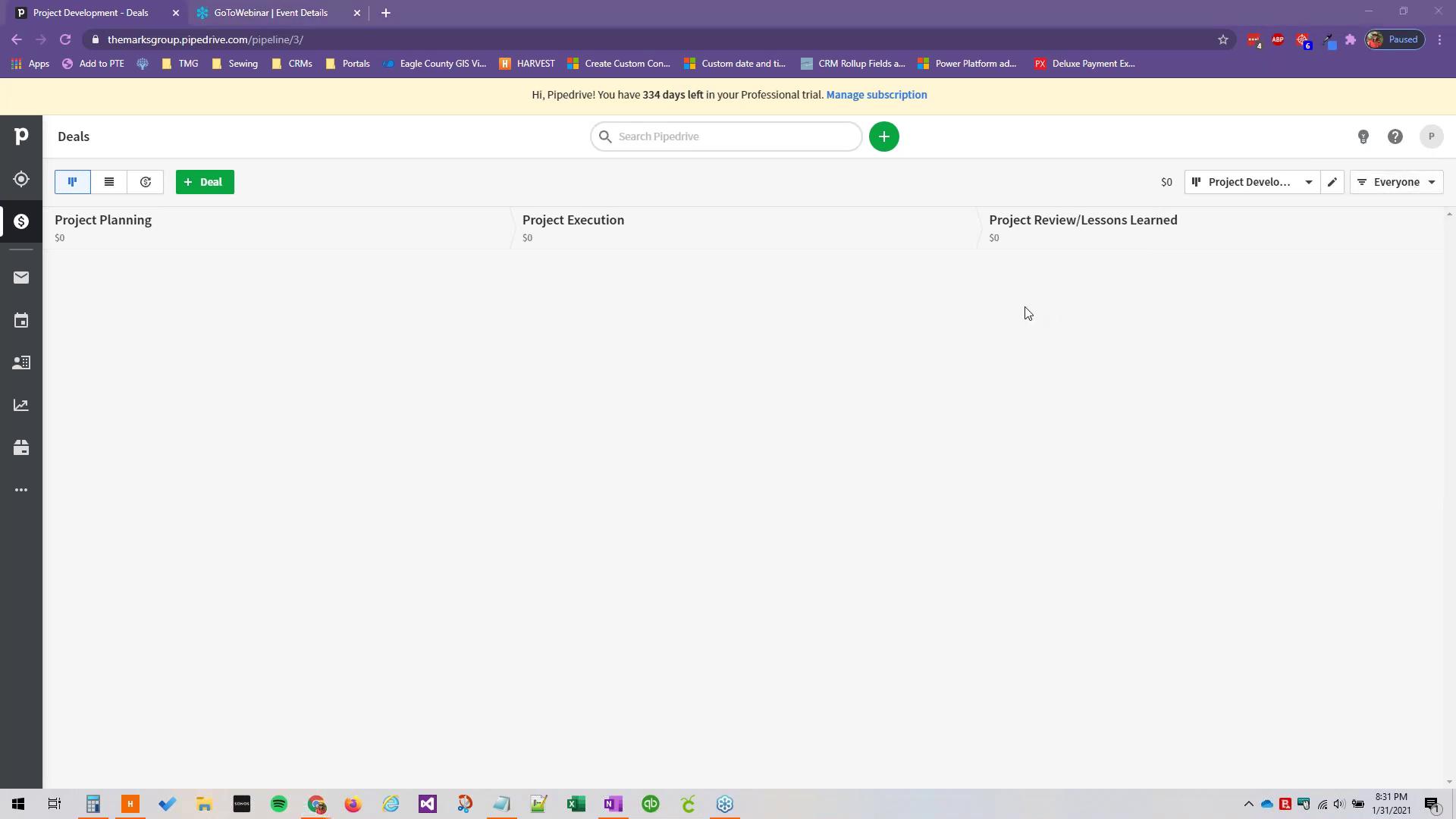
{"action": "left_click", "coordinate": [1408, 191]}
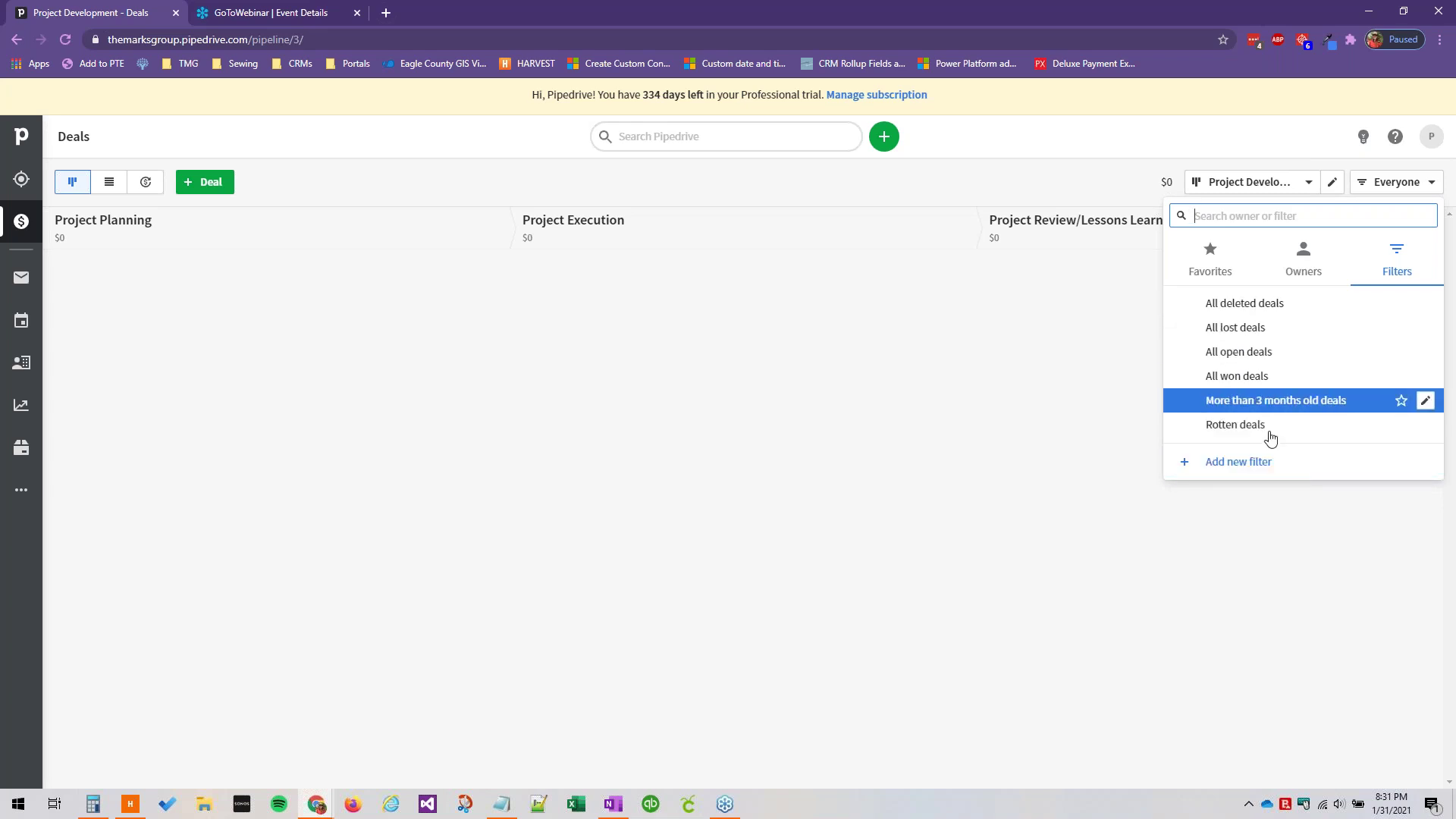
Step: Start a new deal filter with a first condition: deal Status is Open
{"action": "left_click", "coordinate": [1243, 462]}
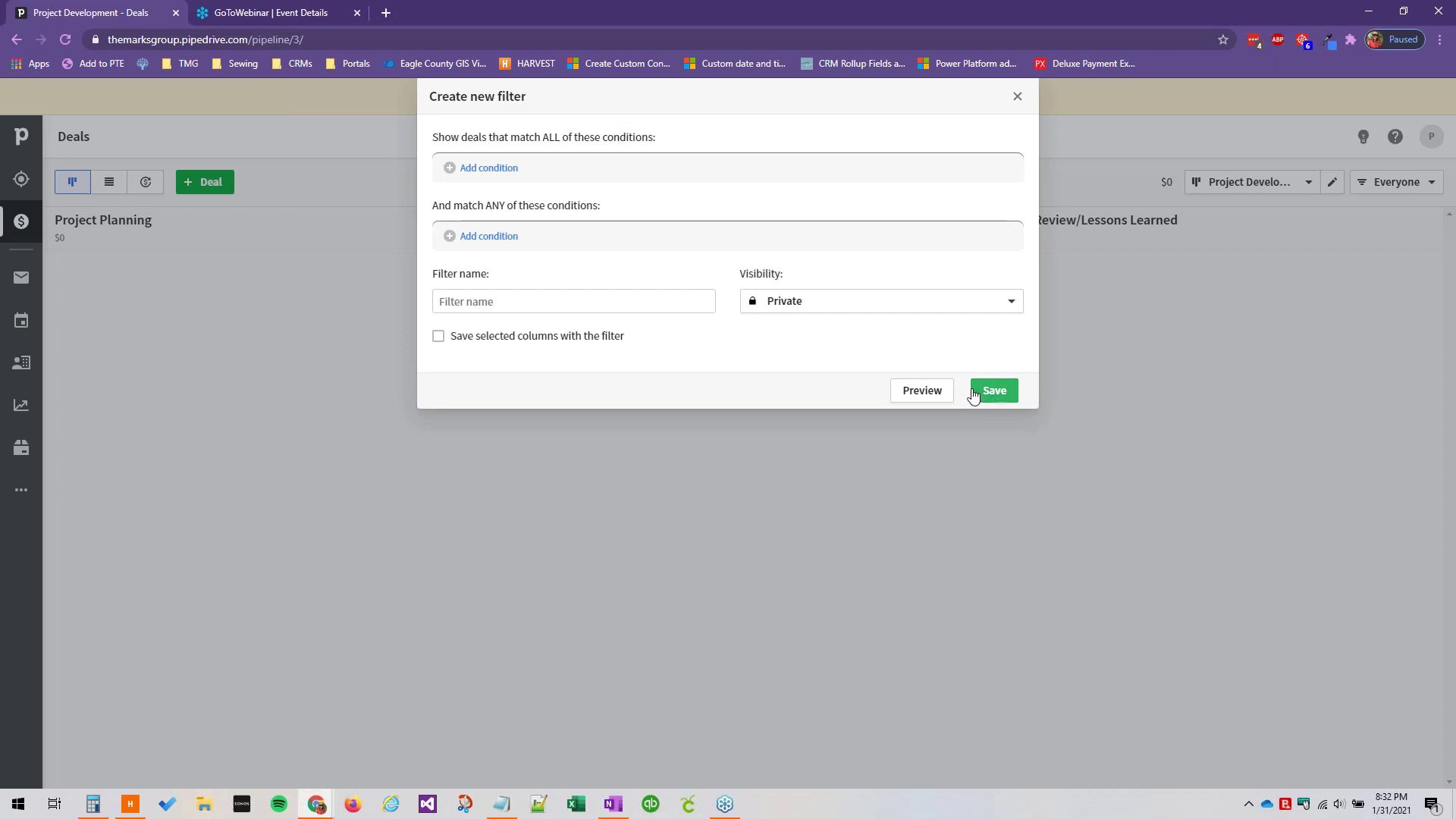
{"action": "left_click", "coordinate": [489, 167]}
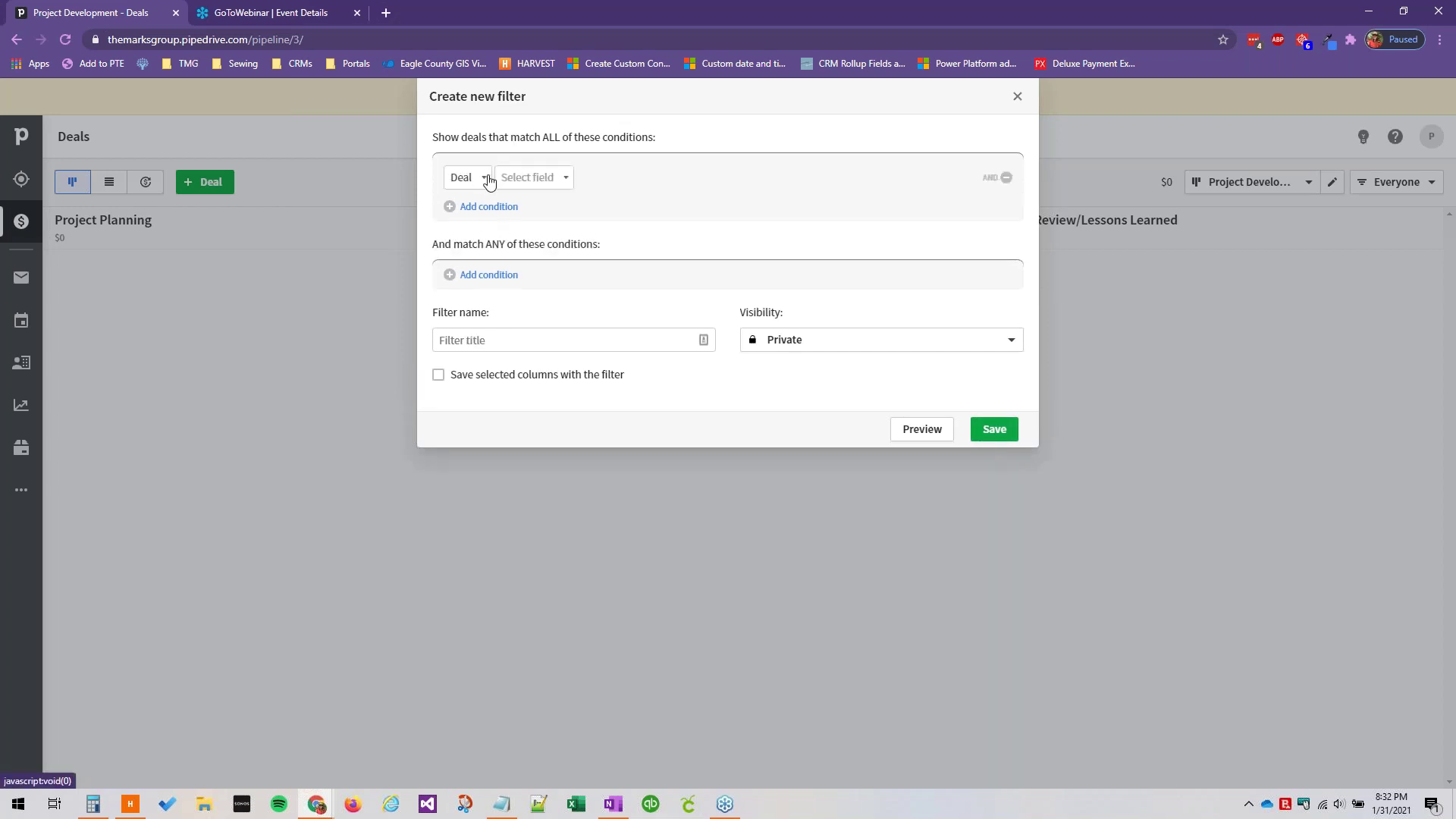
{"action": "left_click", "coordinate": [460, 181]}
{"action": "left_click", "coordinate": [523, 180]}
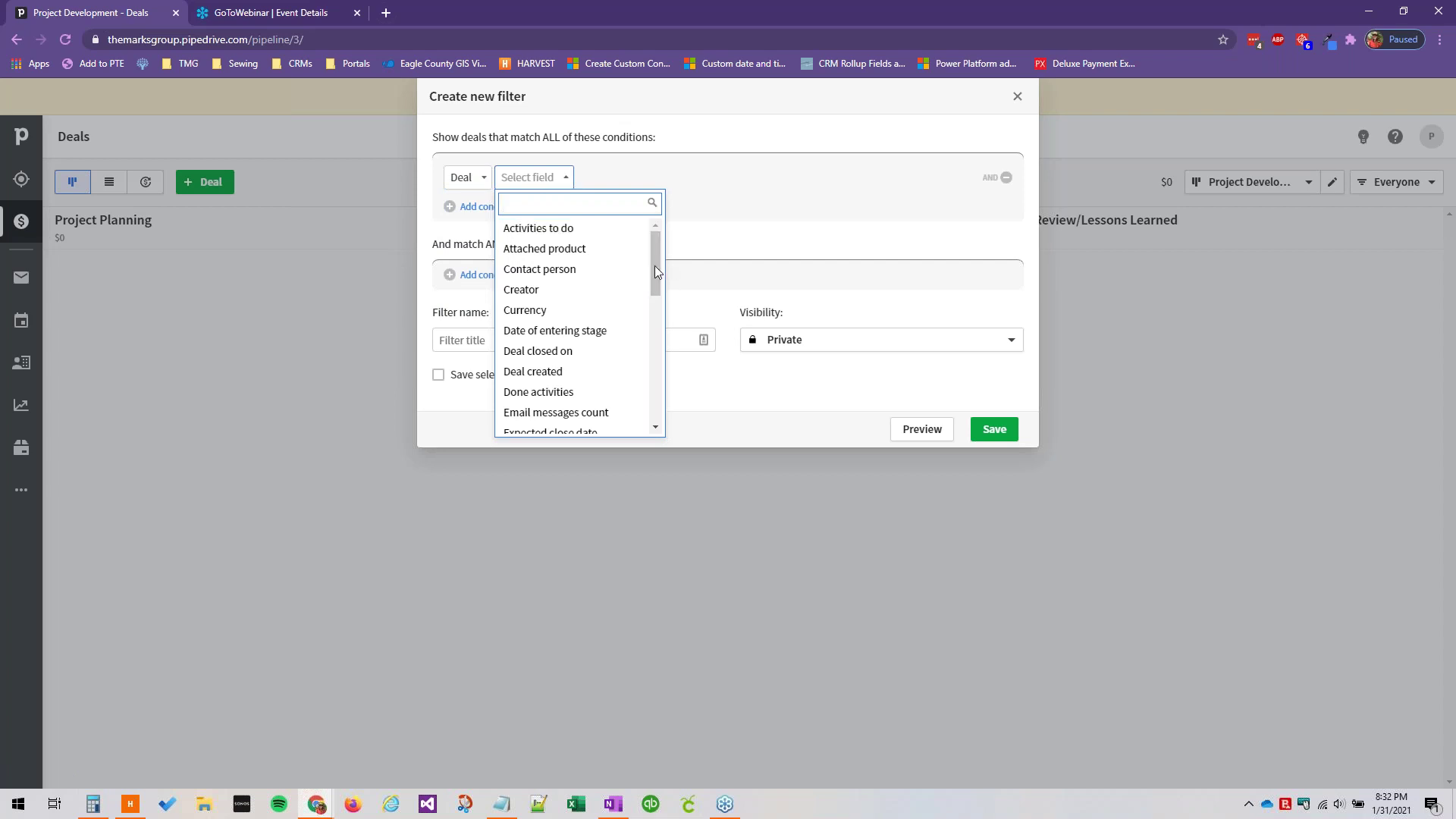
{"action": "left_click_drag", "start_coordinate": [653, 265], "coordinate": [674, 391]}
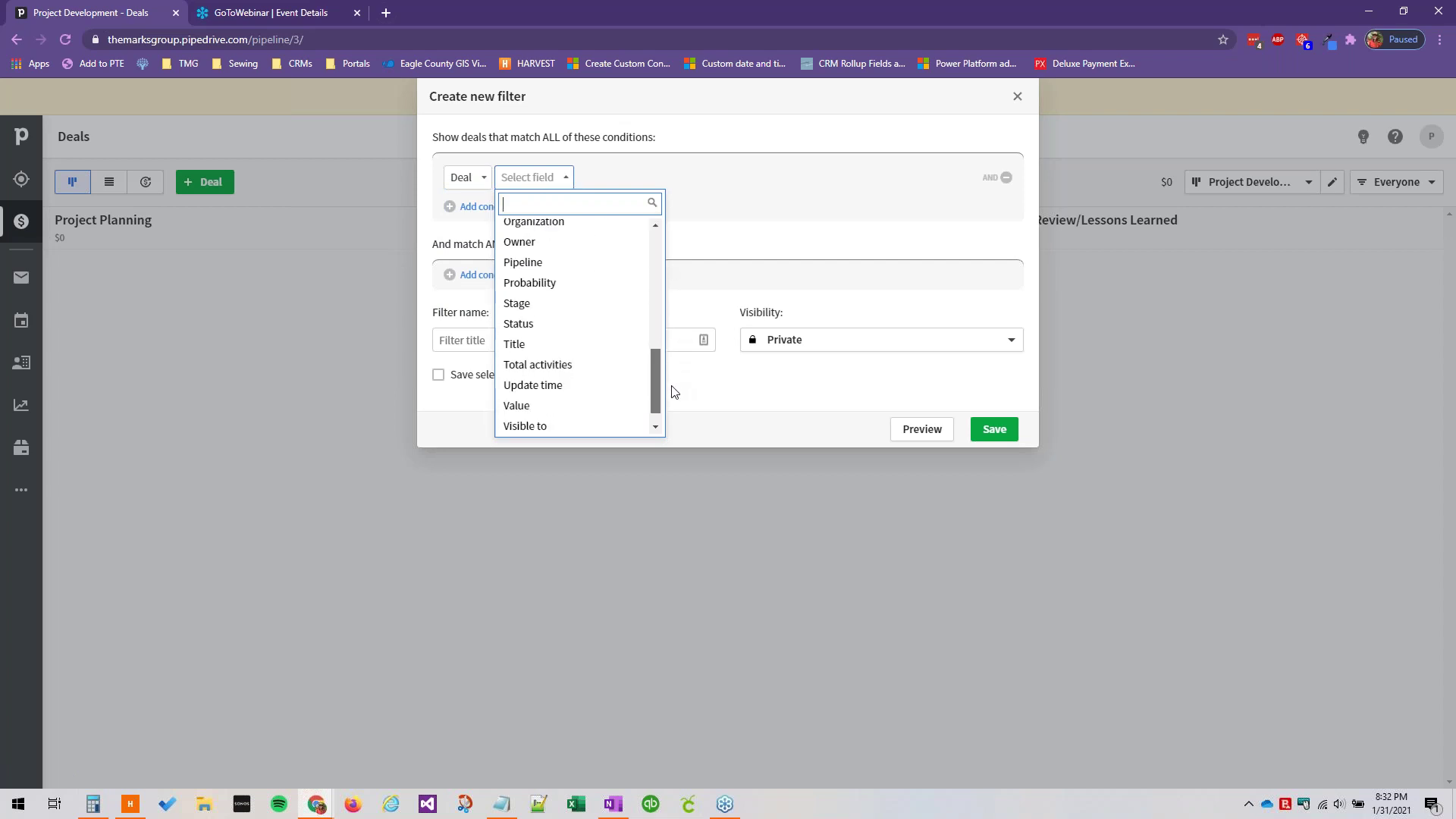
{"action": "left_click", "coordinate": [558, 323]}
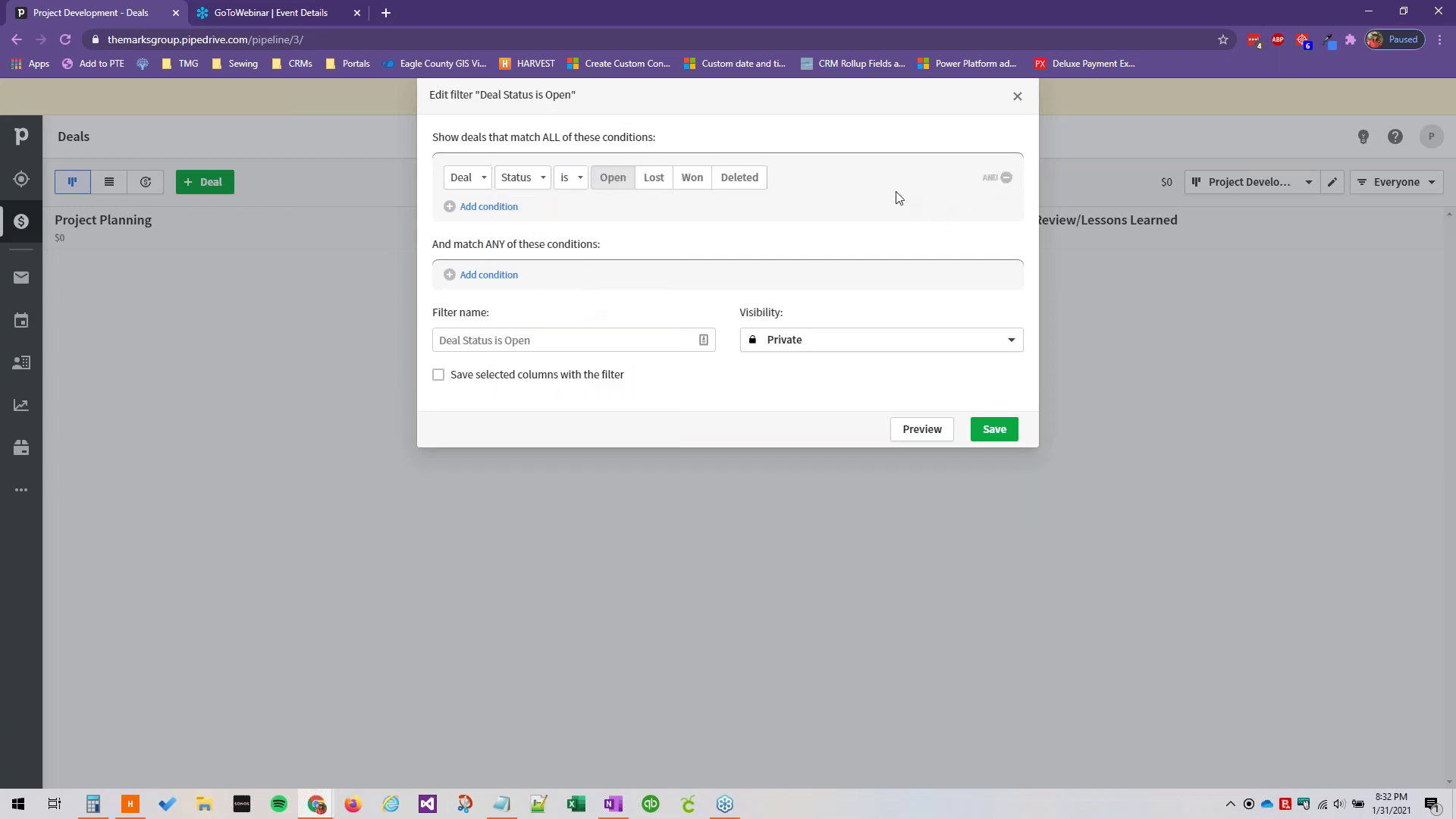
Step: Add a second condition: deal Status is Lost
{"action": "left_click", "coordinate": [489, 206]}
{"action": "left_click", "coordinate": [504, 214]}
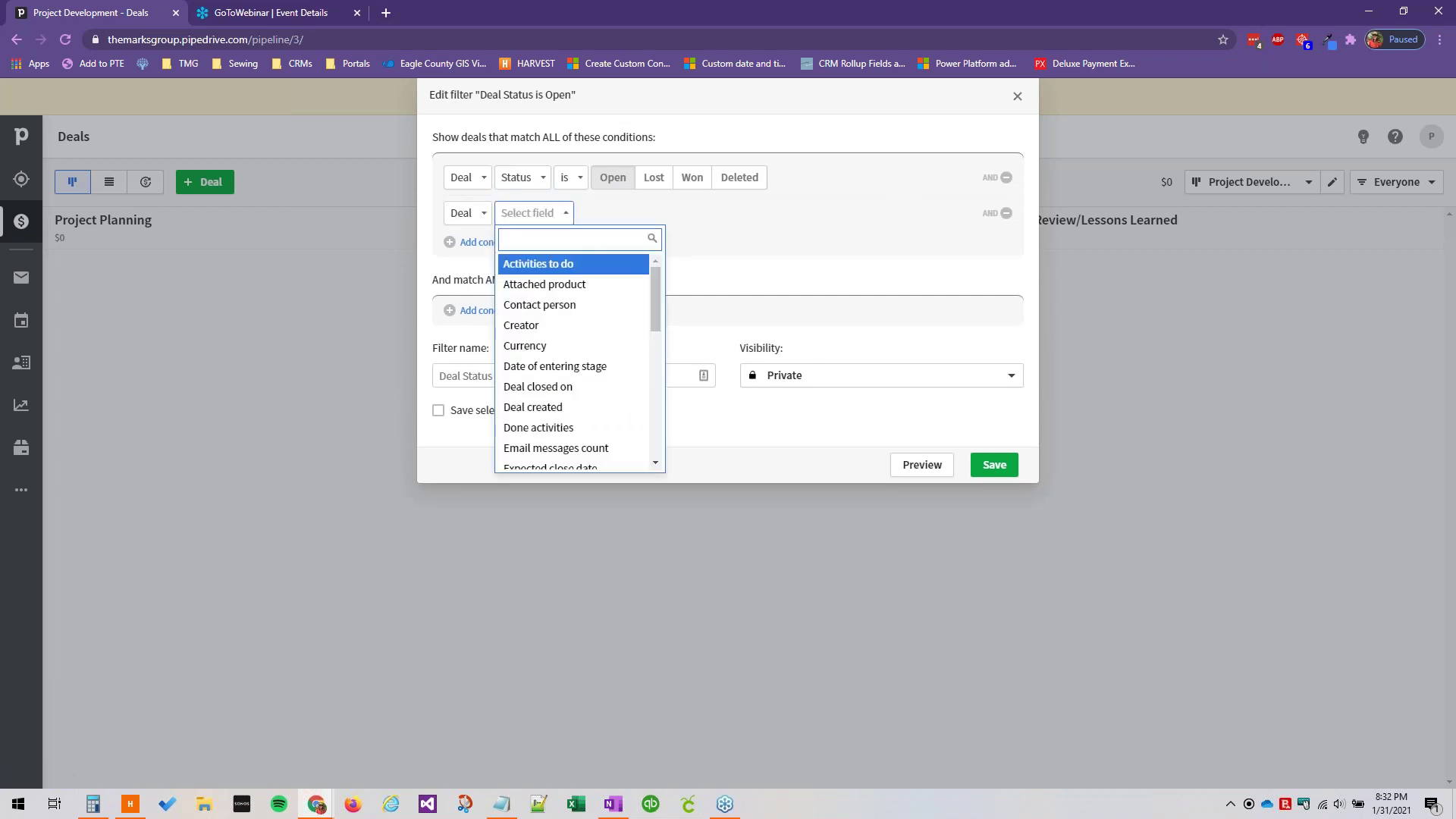
{"action": "type", "text": "st"}
{"action": "key", "text": "Down"}
{"action": "key", "text": "Down"}
{"action": "key", "text": "Down"}
{"action": "key", "text": "Down"}
{"action": "key", "text": "Down"}
{"action": "key", "text": "Down"}
{"action": "key", "text": "Down"}
{"action": "key", "text": "Down"}
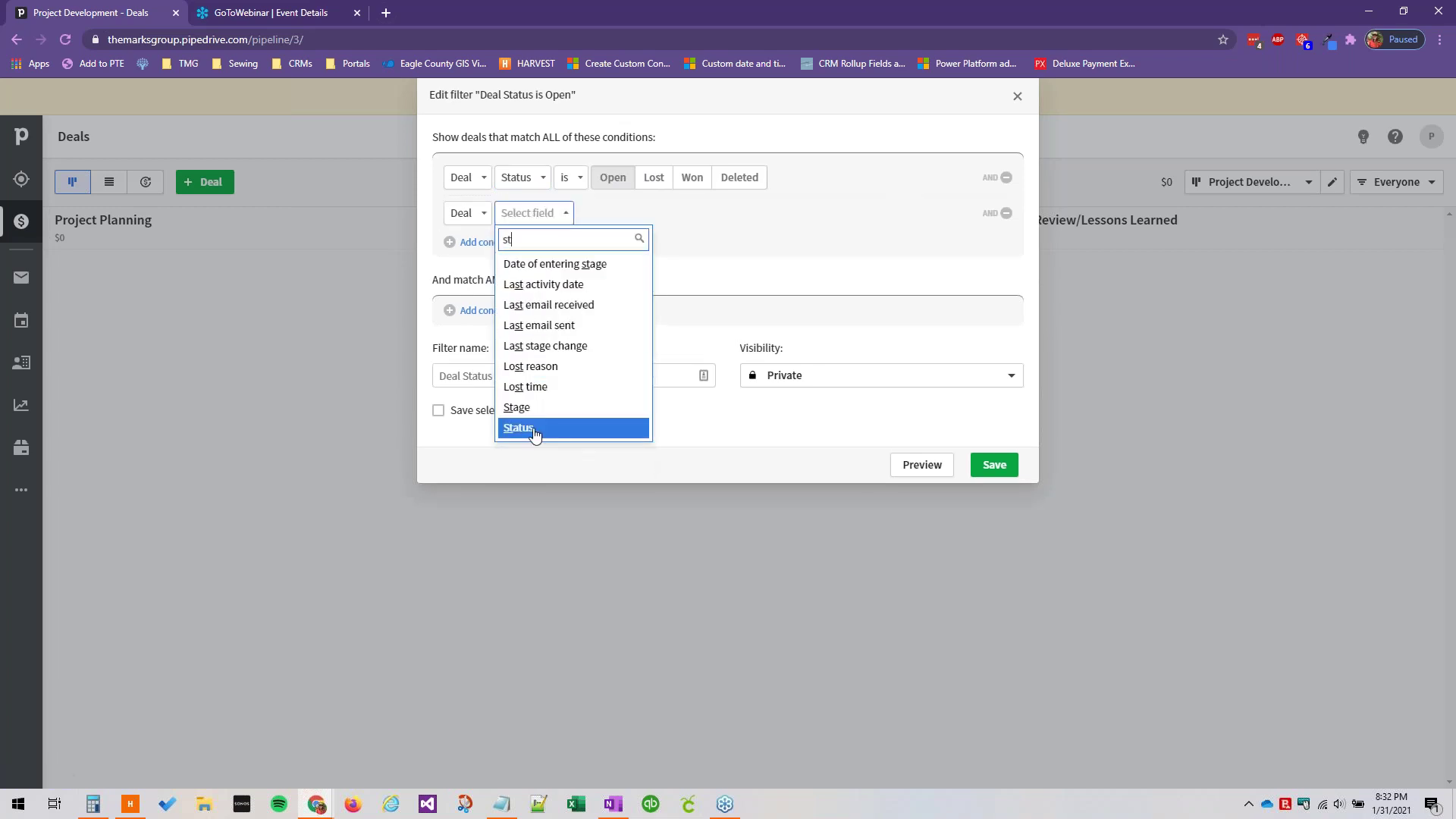
{"action": "key", "text": "Return"}
{"action": "left_click", "coordinate": [657, 217]}
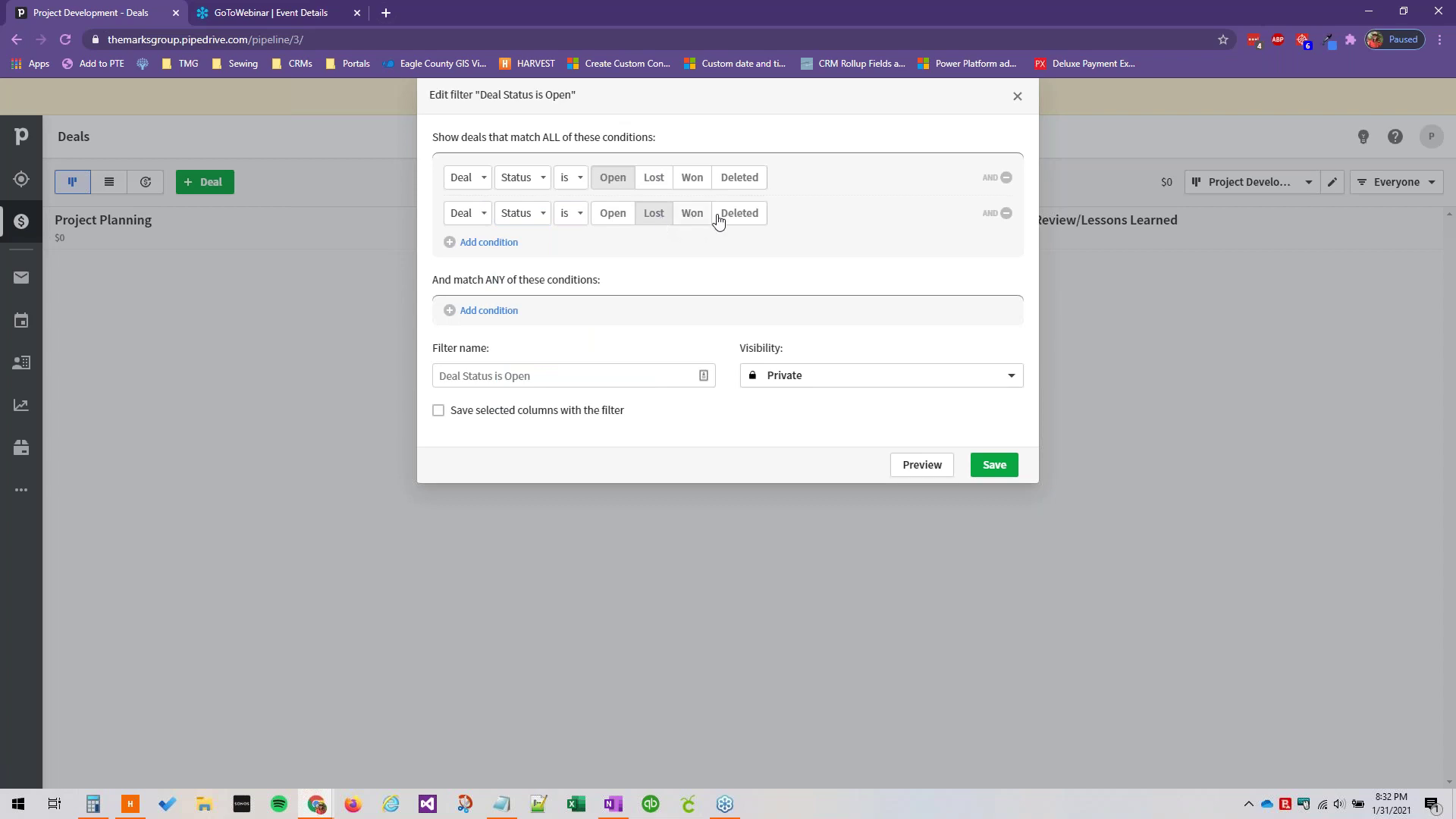
Step: Add a third condition, Status is Won, and start naming the filter 'All Deals'
{"action": "left_click", "coordinate": [489, 242]}
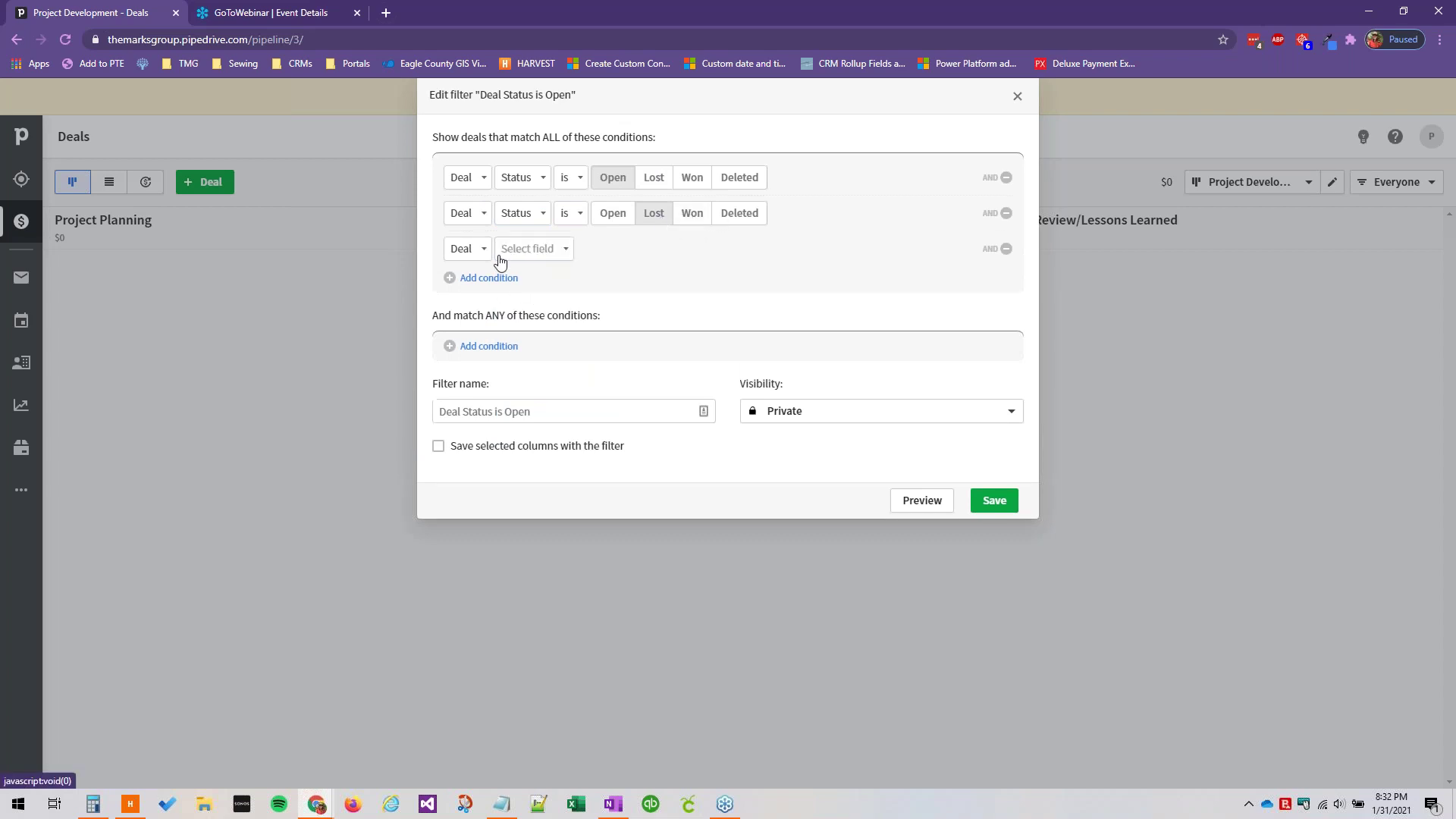
{"action": "left_click", "coordinate": [531, 248]}
{"action": "type", "text": "st"}
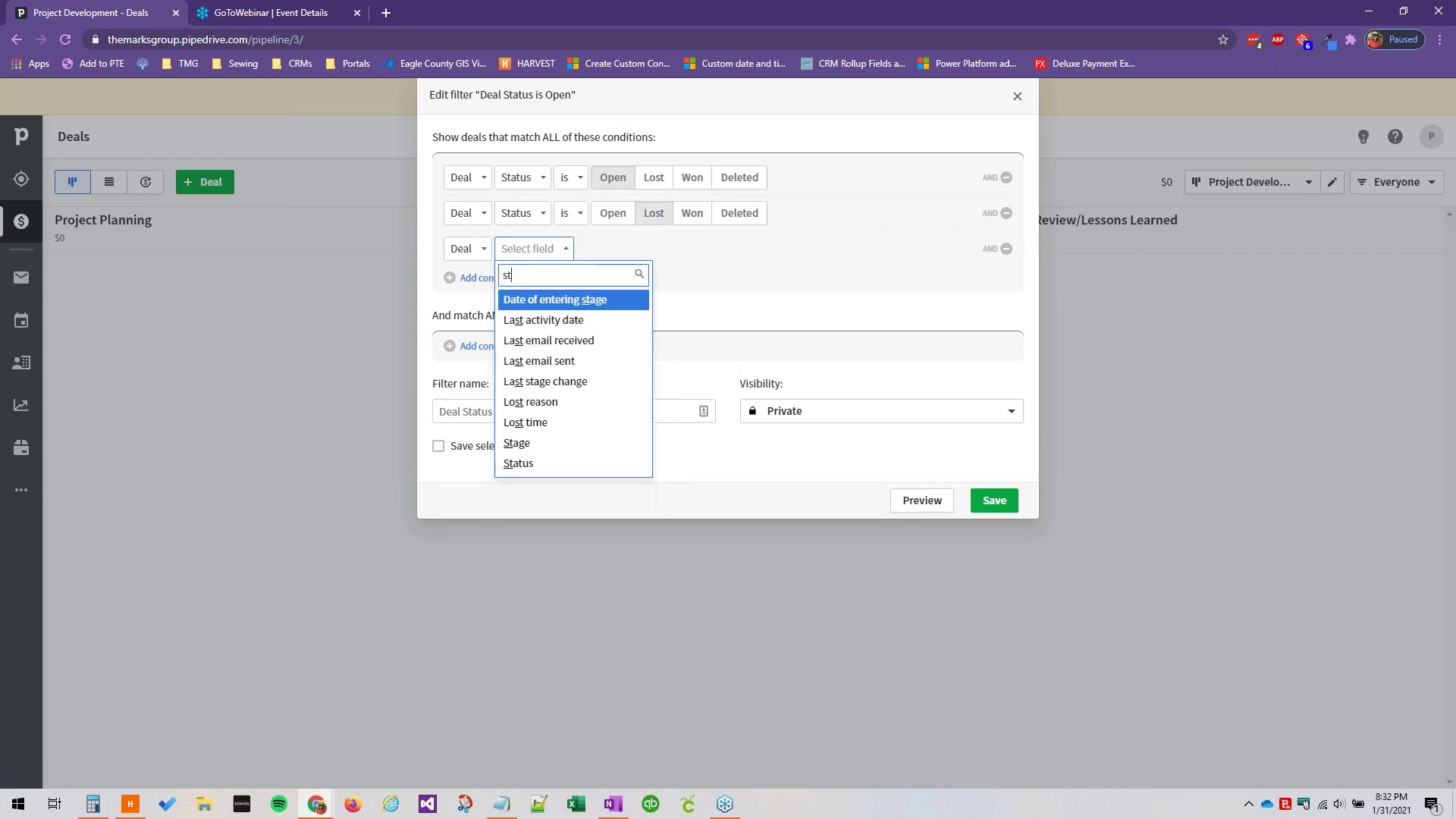
{"action": "left_click", "coordinate": [538, 470]}
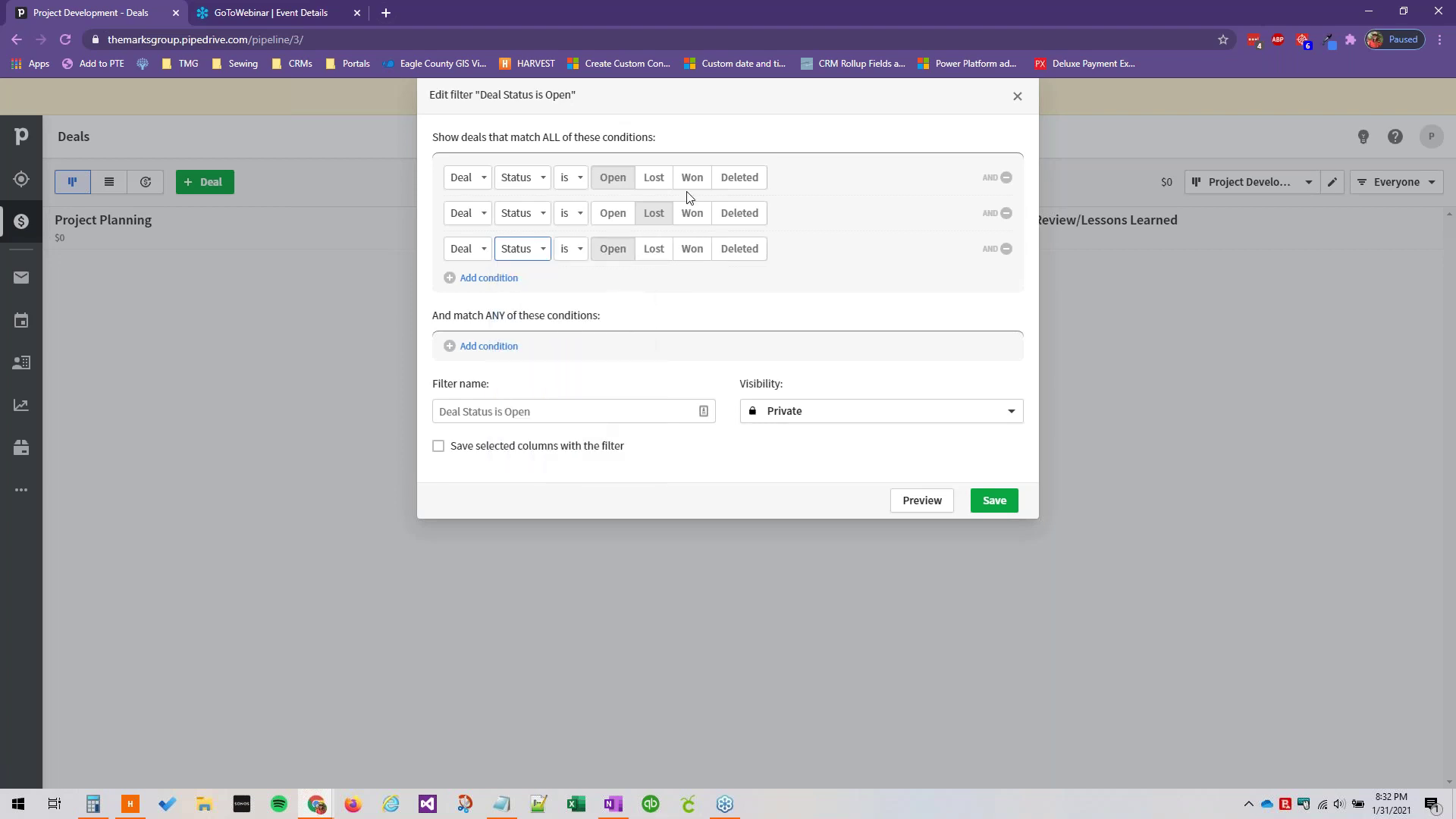
{"action": "left_click", "coordinate": [697, 250]}
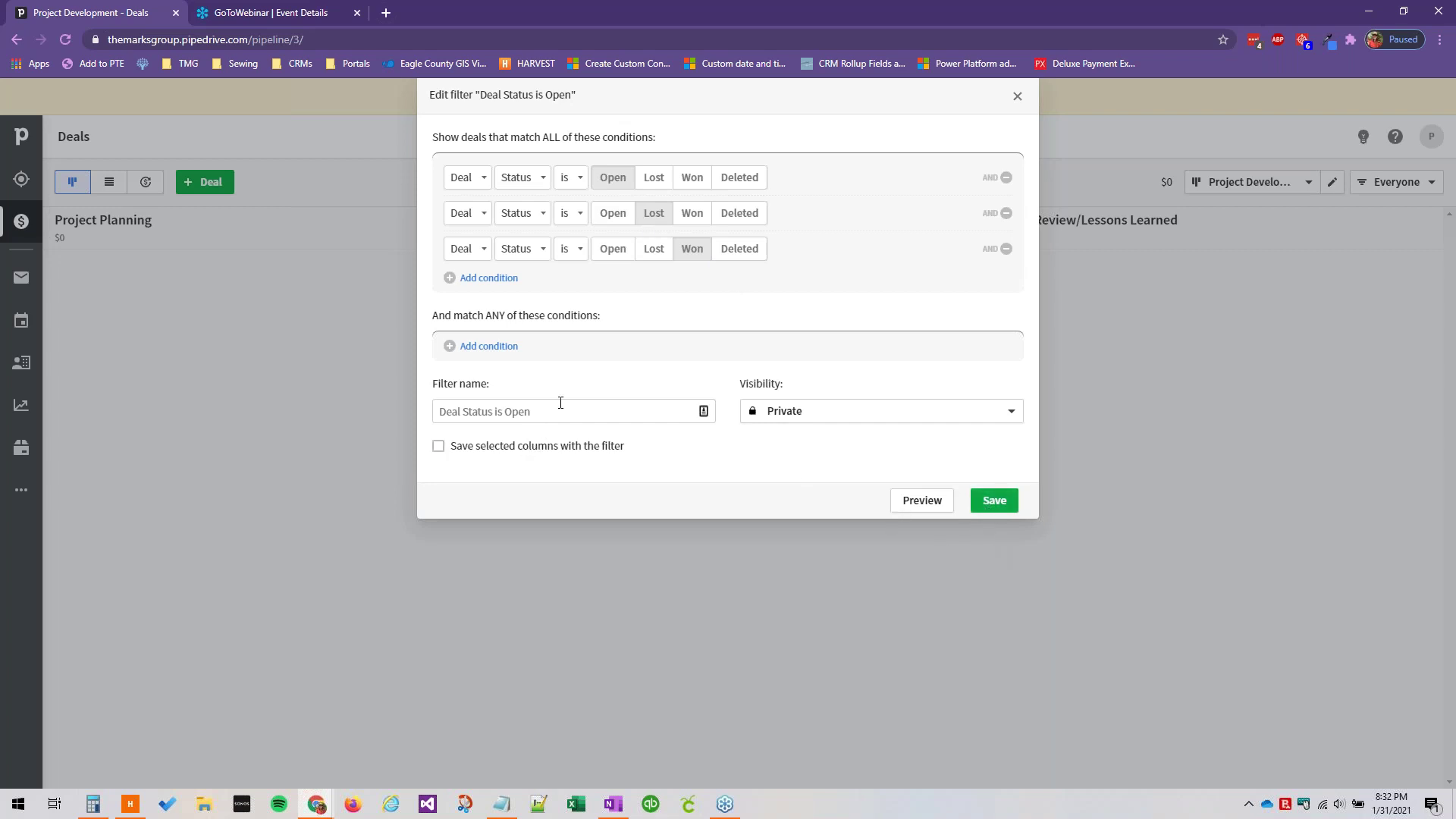
{"action": "left_click", "coordinate": [499, 412]}
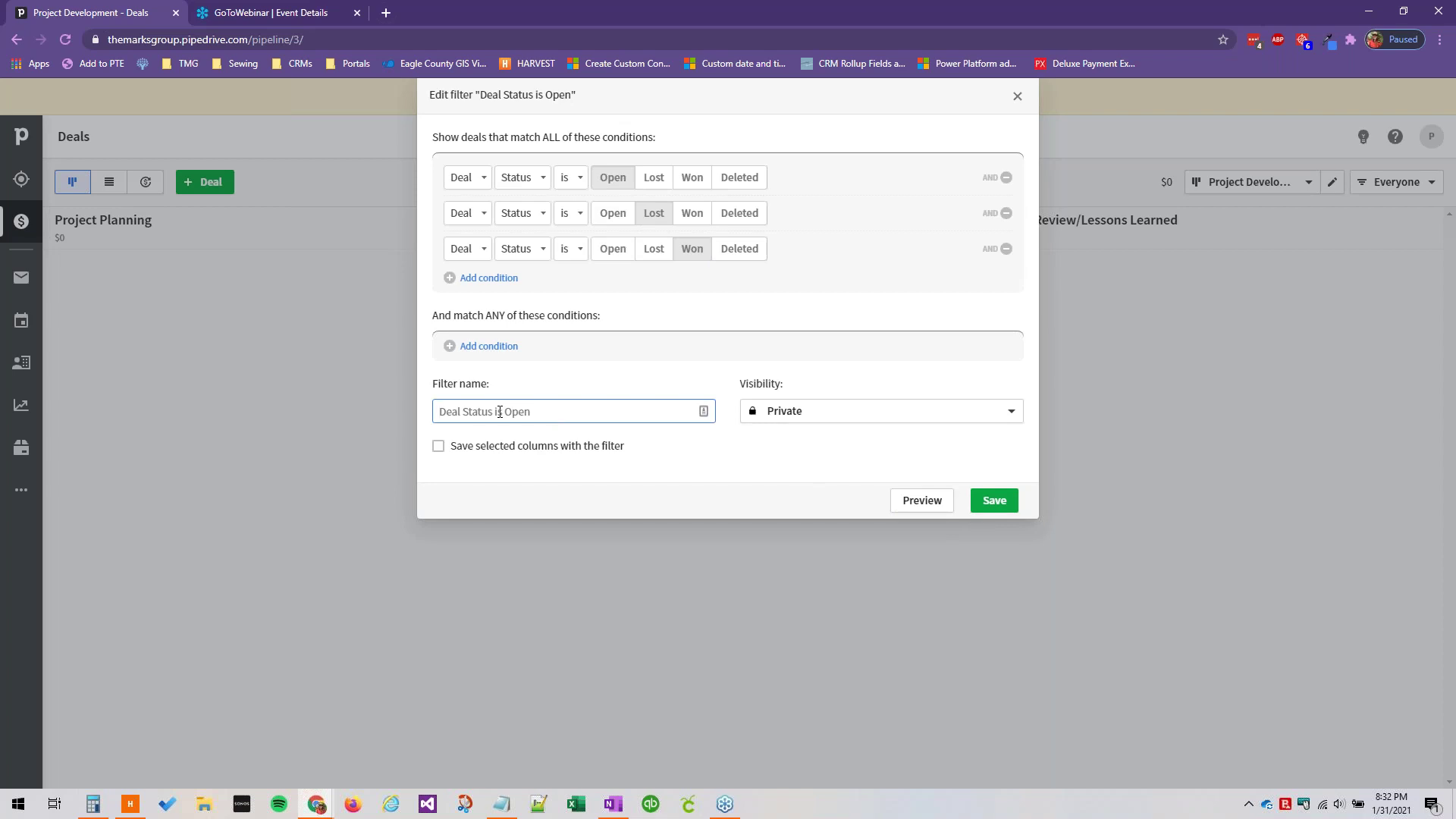
{"action": "type", "text": "All Deals"}
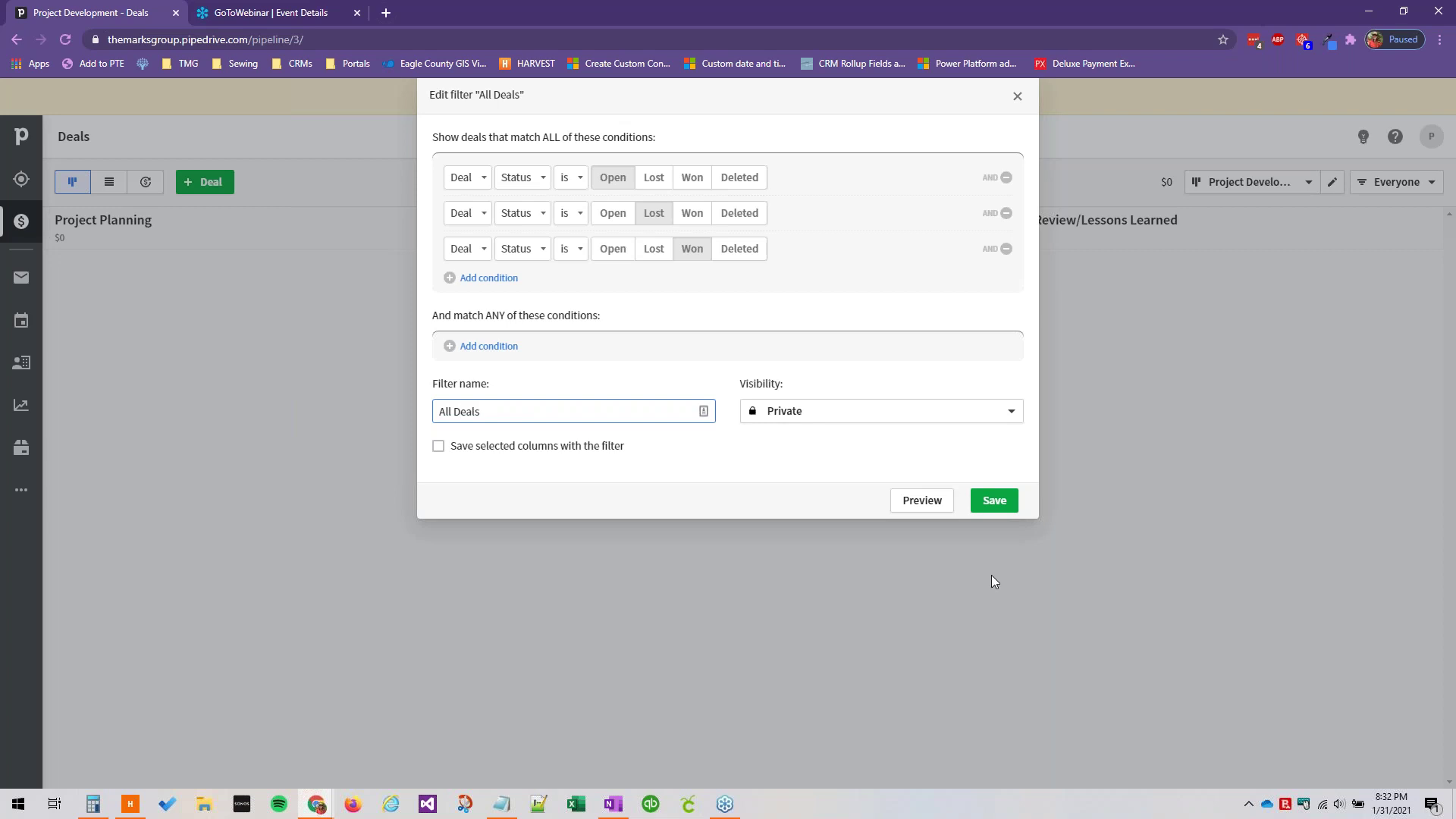
Step: Save the All Deals filter and return to the Pipeline board
{"action": "left_click", "coordinate": [994, 499]}
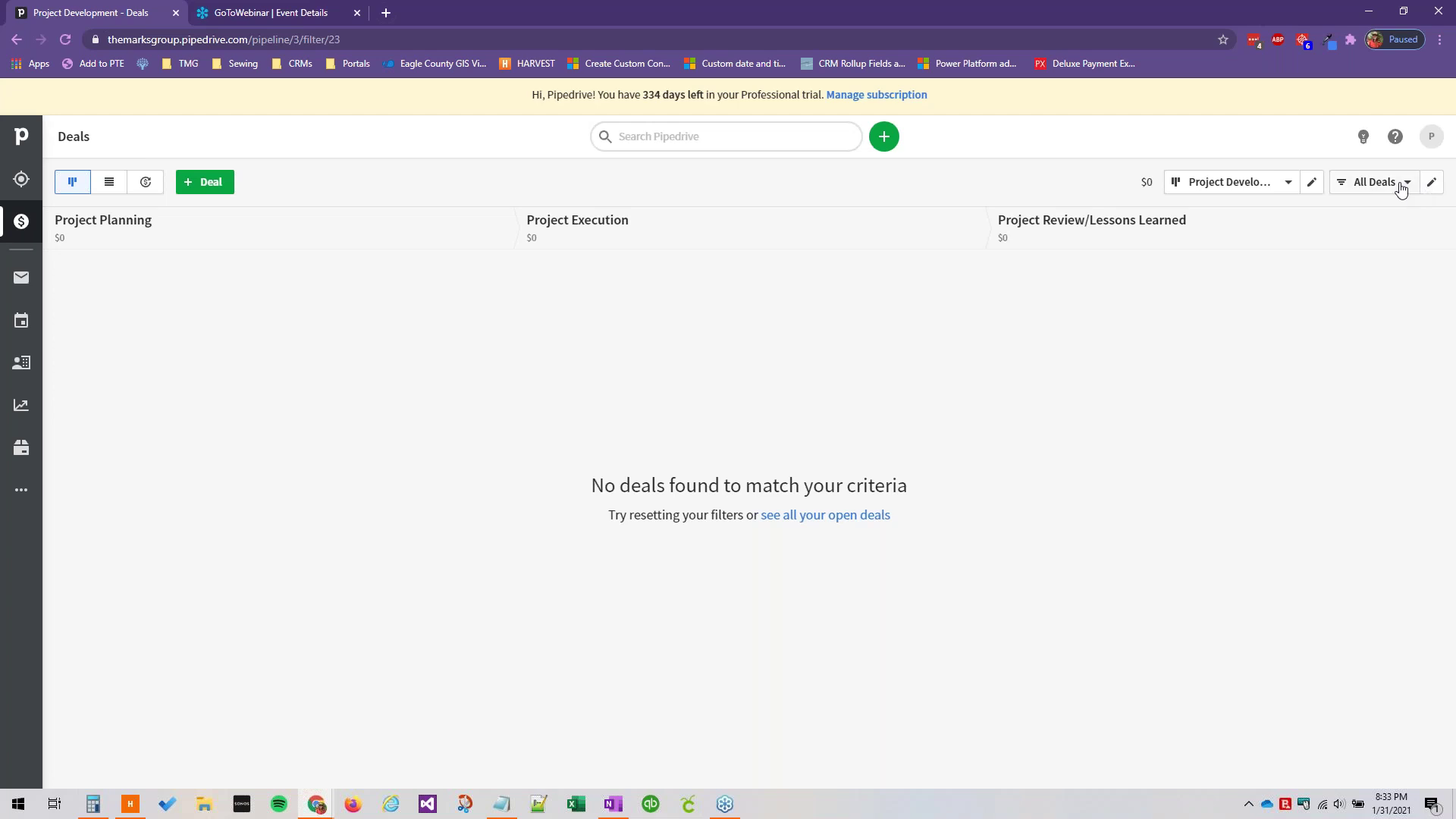
{"action": "left_click", "coordinate": [1284, 184]}
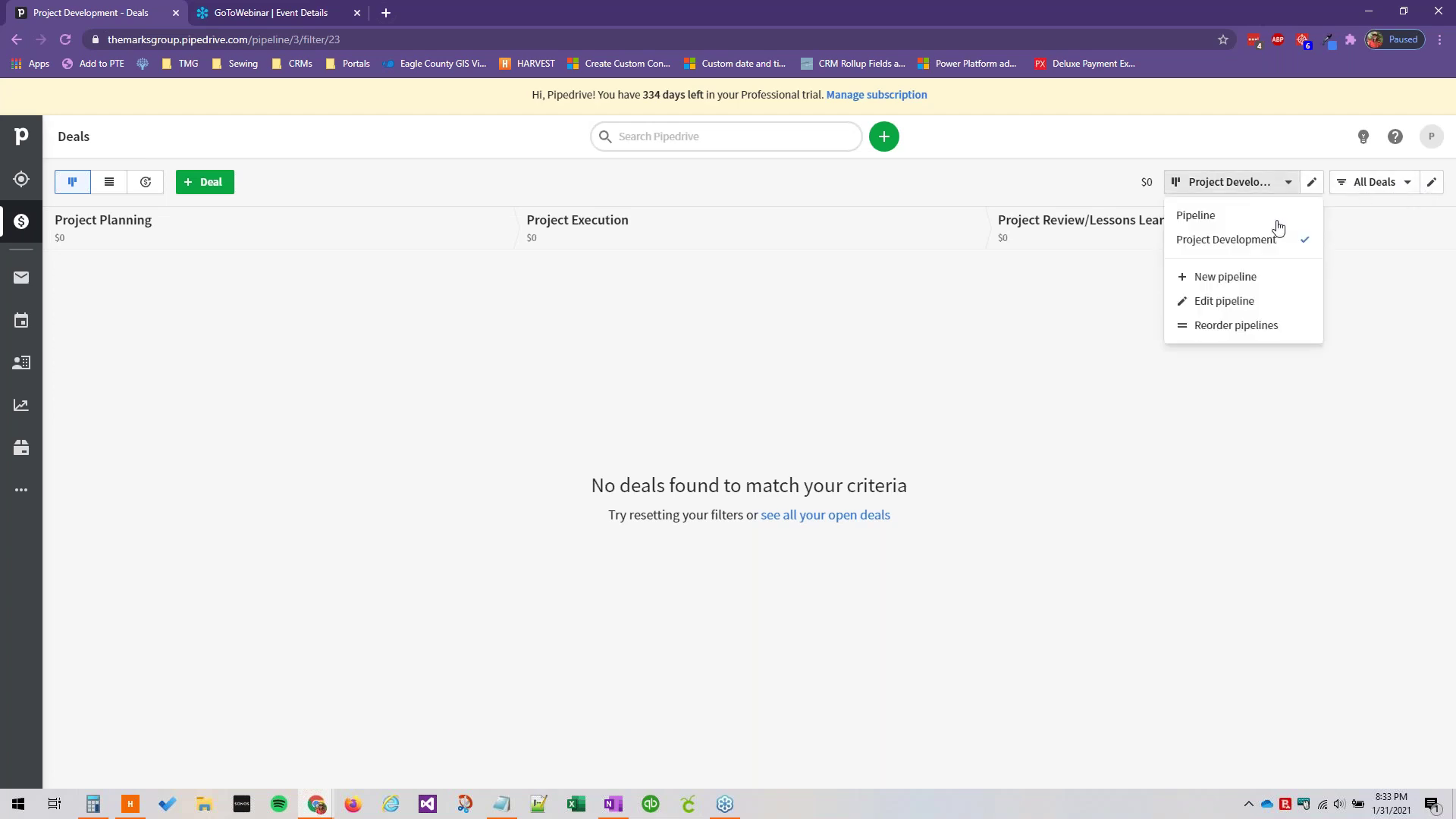
{"action": "left_click", "coordinate": [1216, 214]}
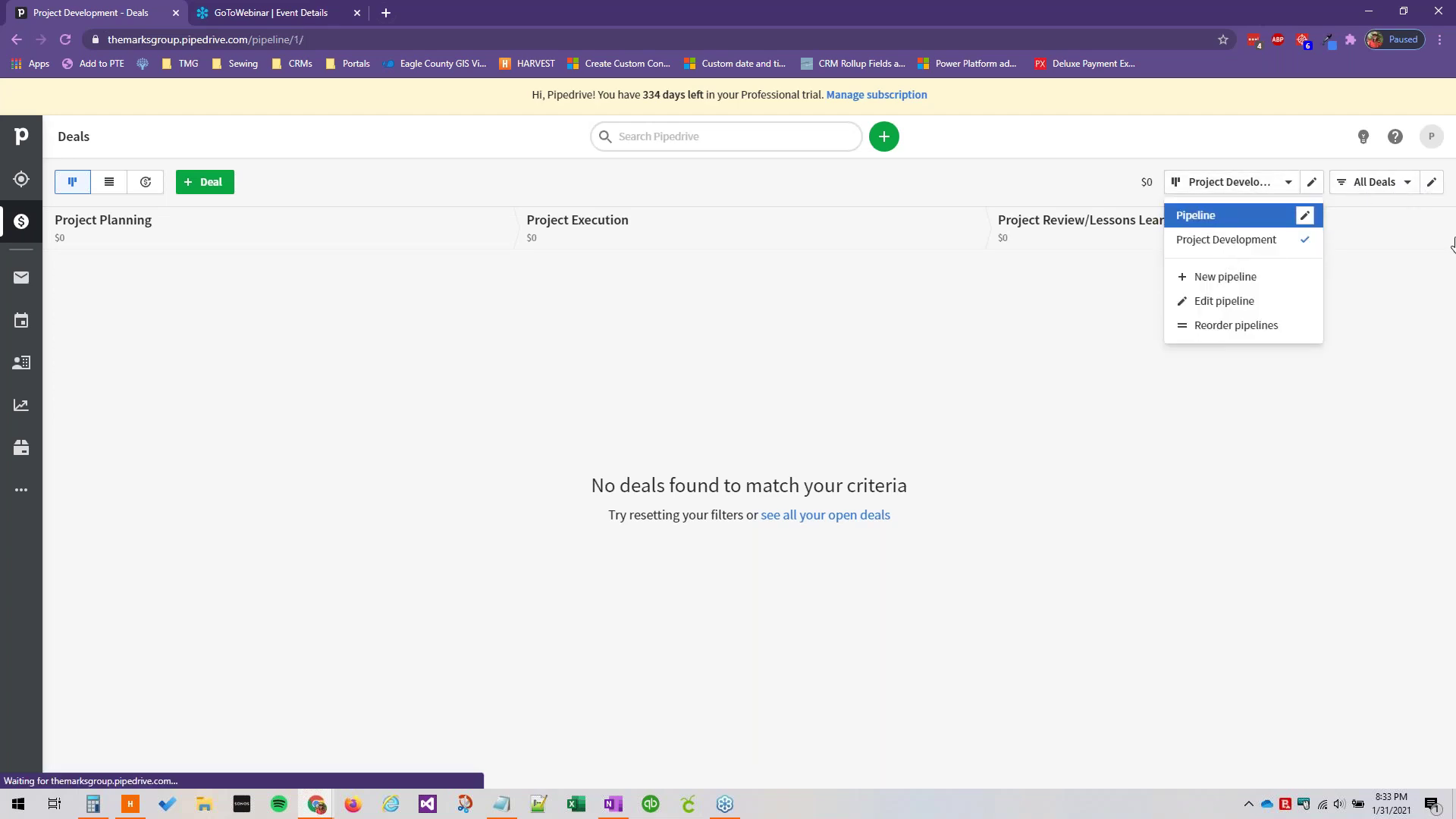
Step: Apply the All won deals filter and view the Project Development board
{"action": "left_click", "coordinate": [1404, 199]}
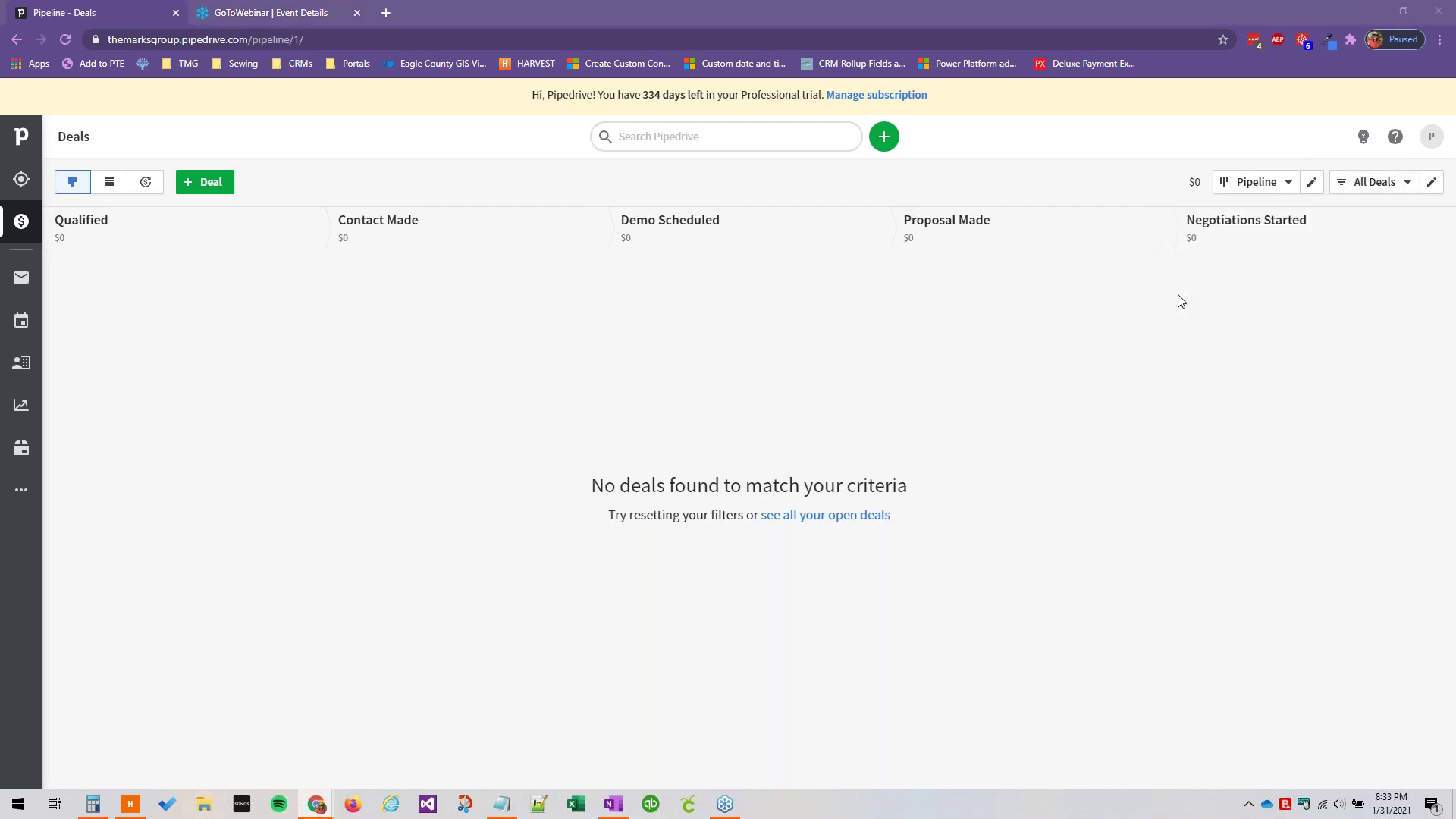
{"action": "left_click", "coordinate": [1405, 186]}
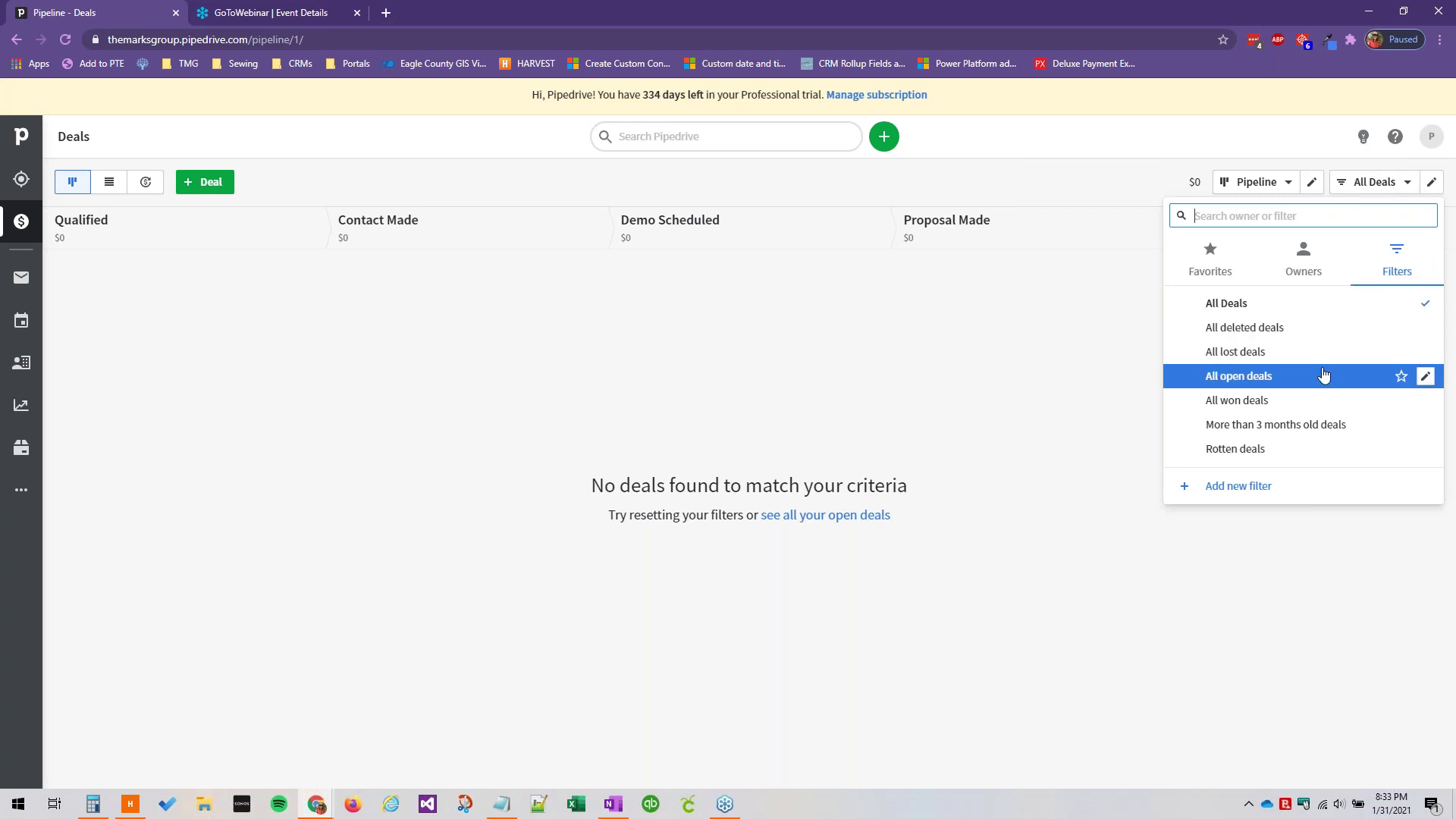
{"action": "left_click", "coordinate": [1305, 400]}
{"action": "left_click", "coordinate": [1265, 182]}
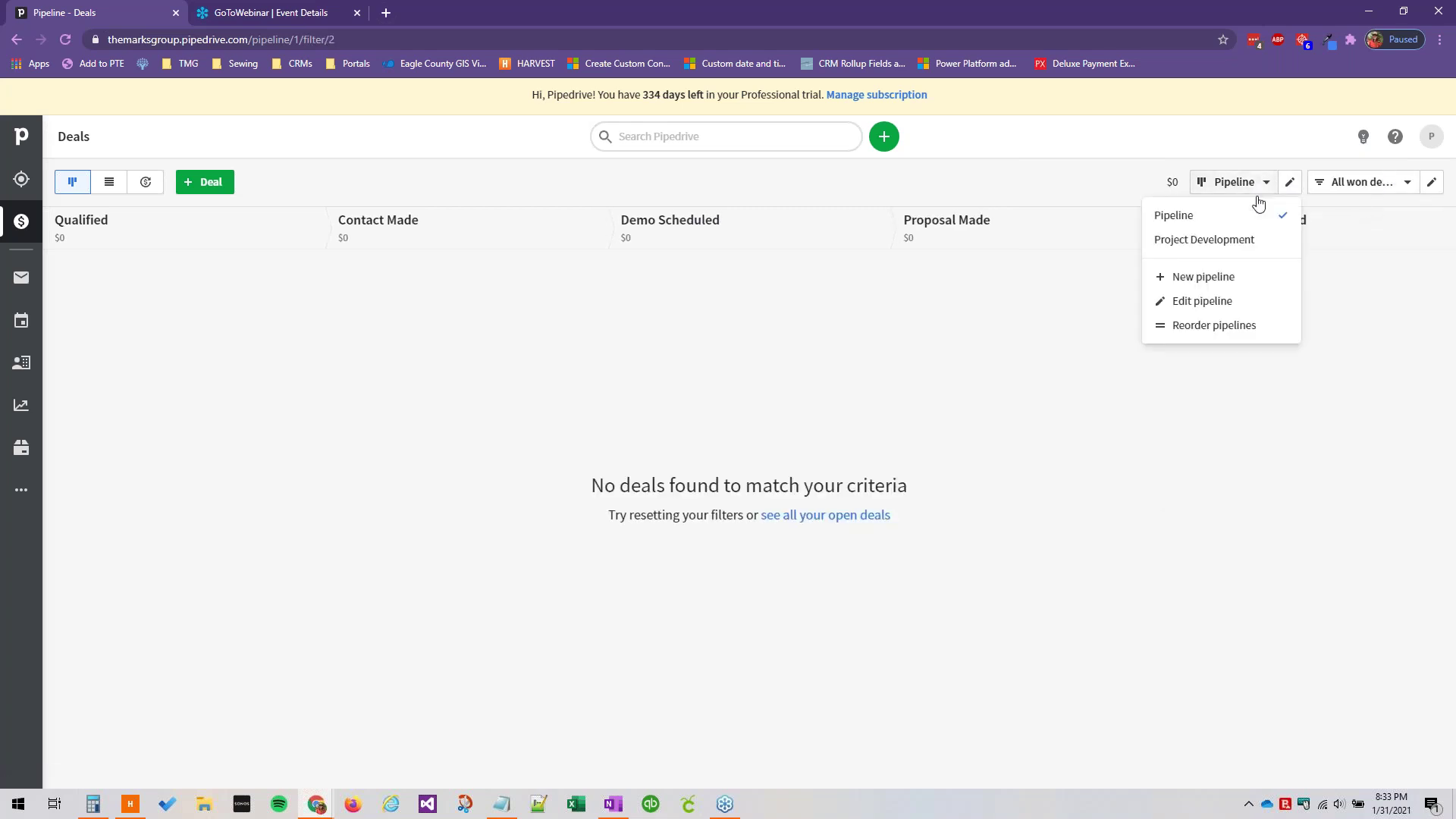
{"action": "left_click", "coordinate": [1221, 238]}
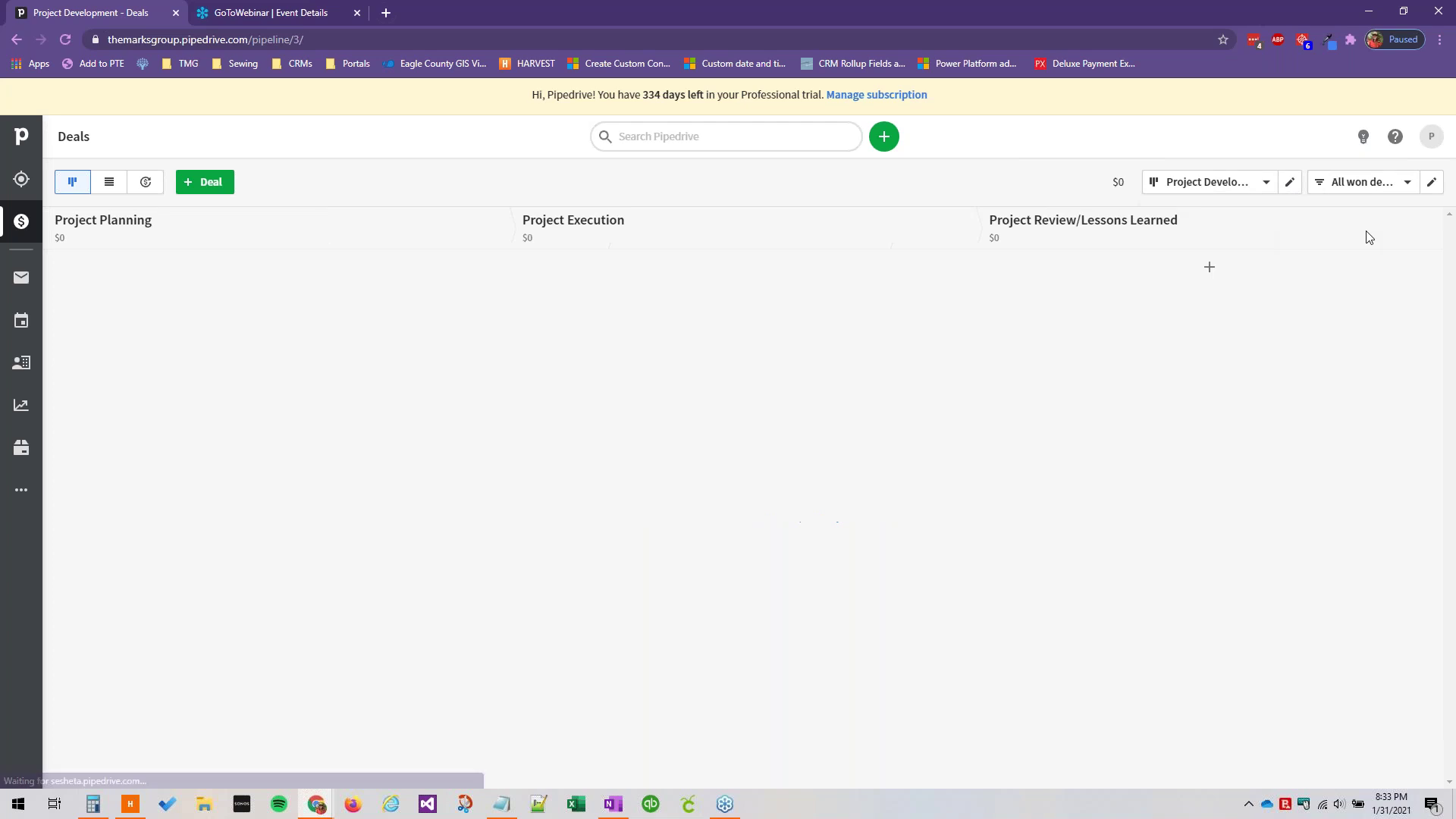
{"action": "left_click", "coordinate": [1380, 187]}
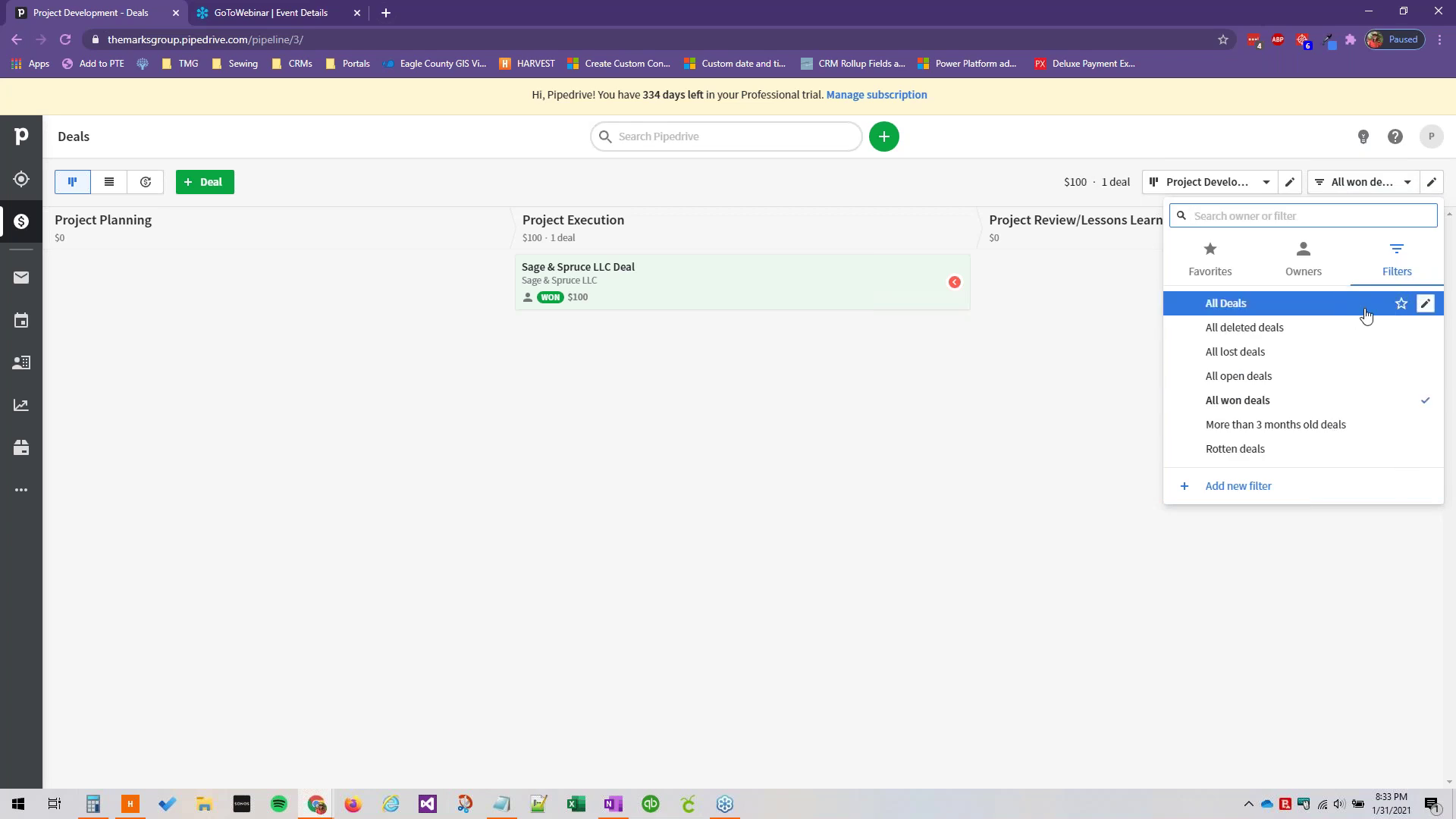
Step: Edit the All Deals filter and remove its Open, Lost and Won Status conditions
{"action": "left_click", "coordinate": [1426, 305]}
{"action": "left_click", "coordinate": [1426, 305]}
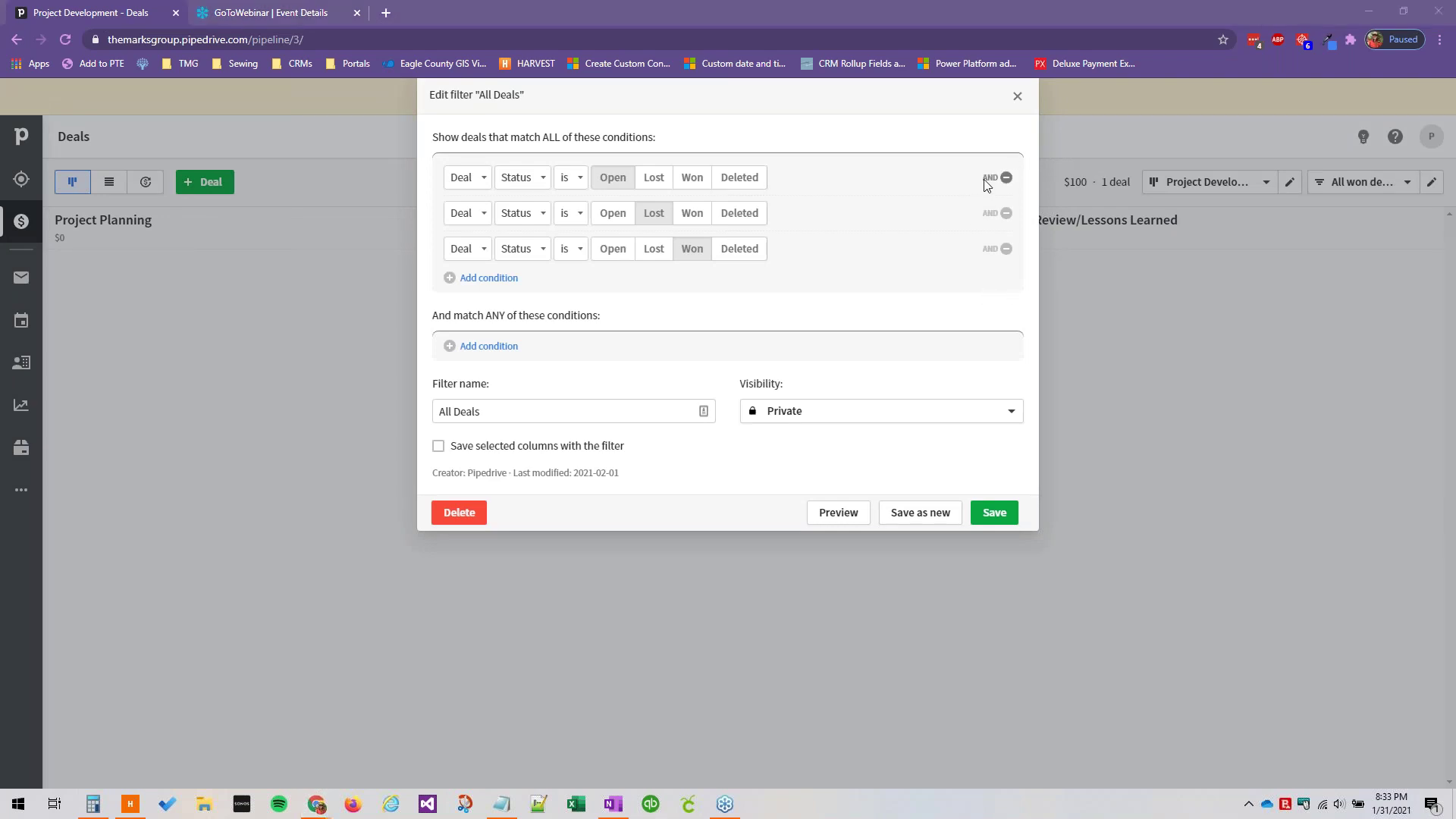
{"action": "left_click", "coordinate": [1006, 177]}
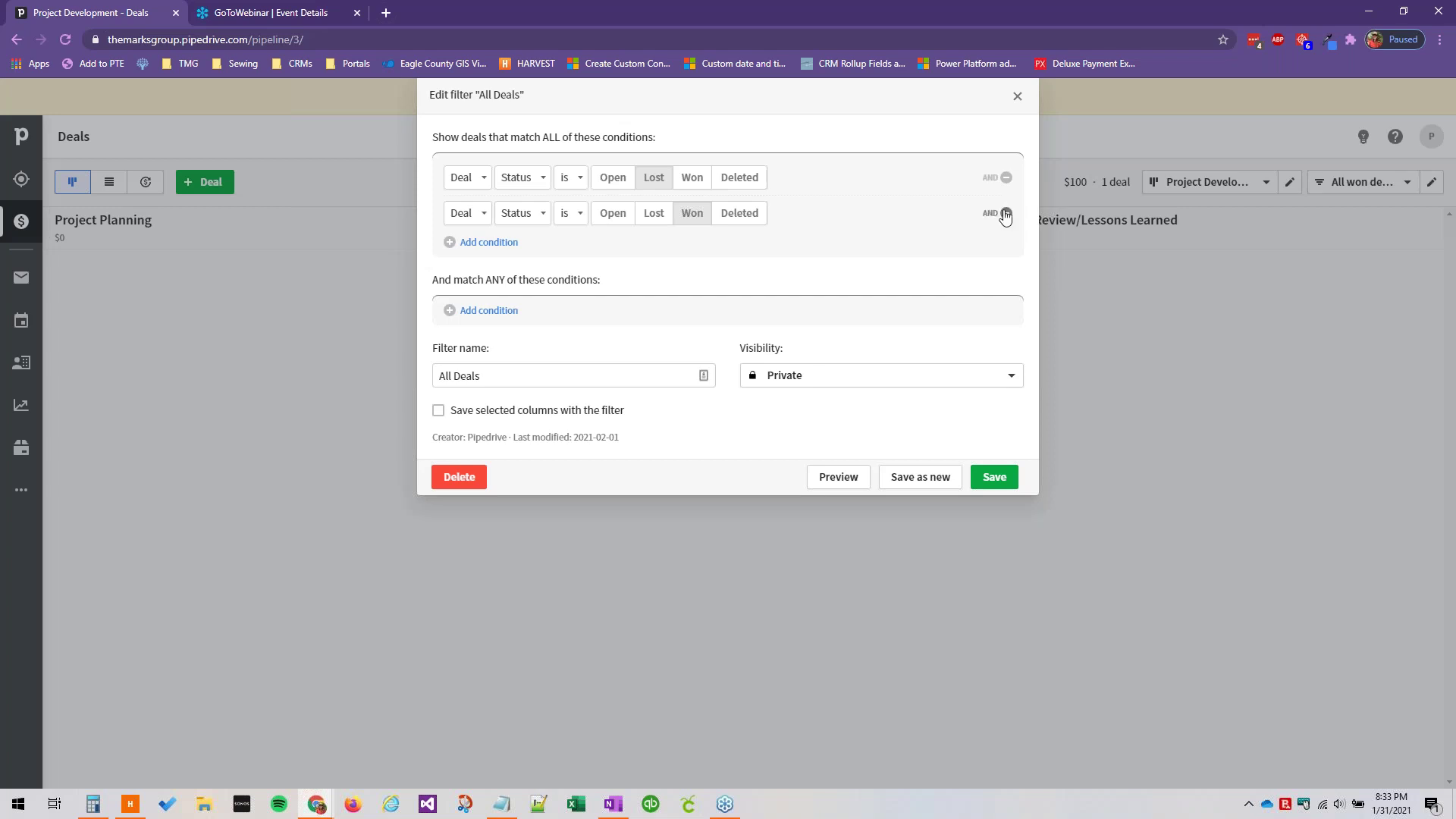
{"action": "left_click", "coordinate": [1006, 178]}
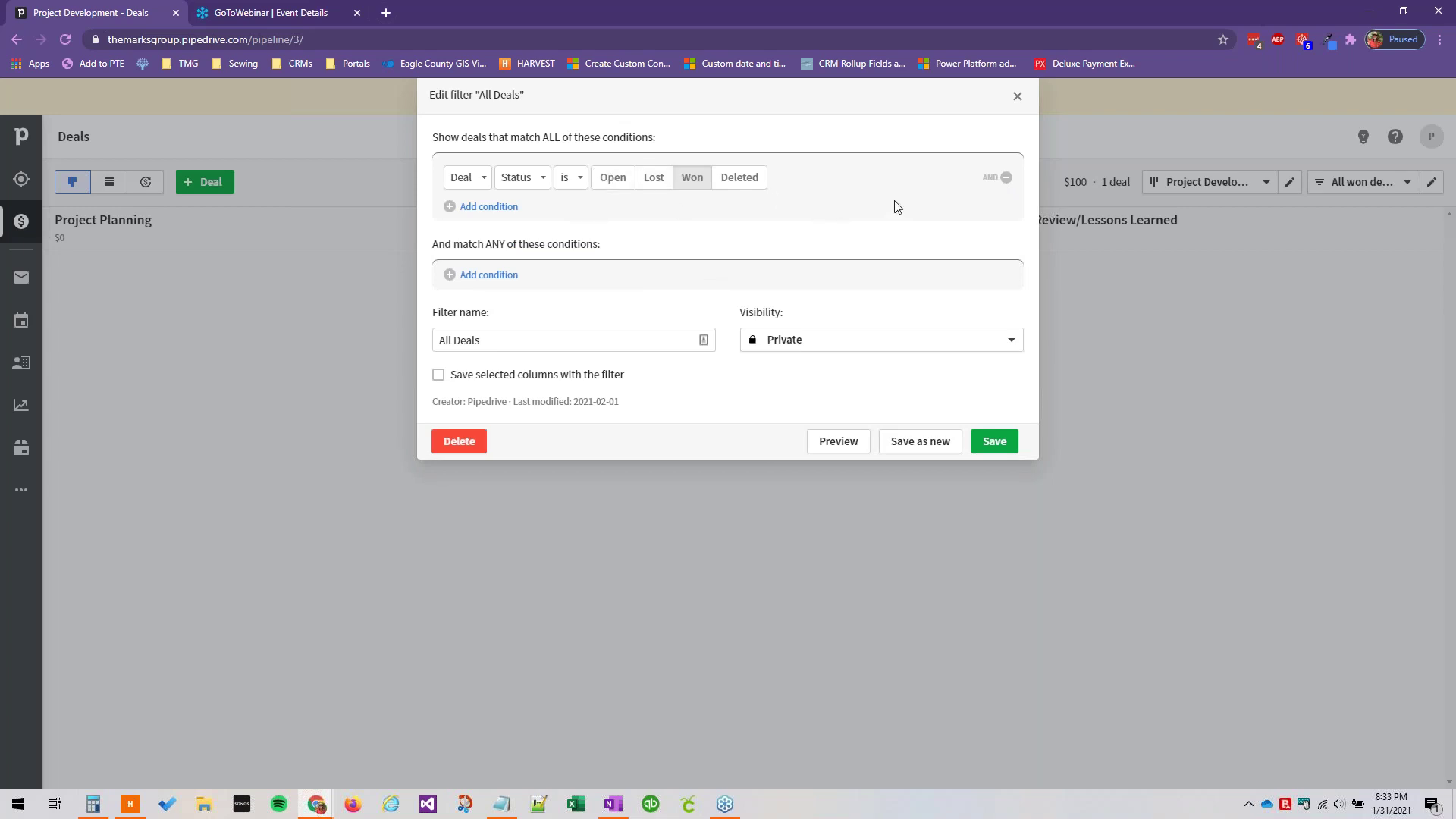
{"action": "left_click", "coordinate": [1006, 179]}
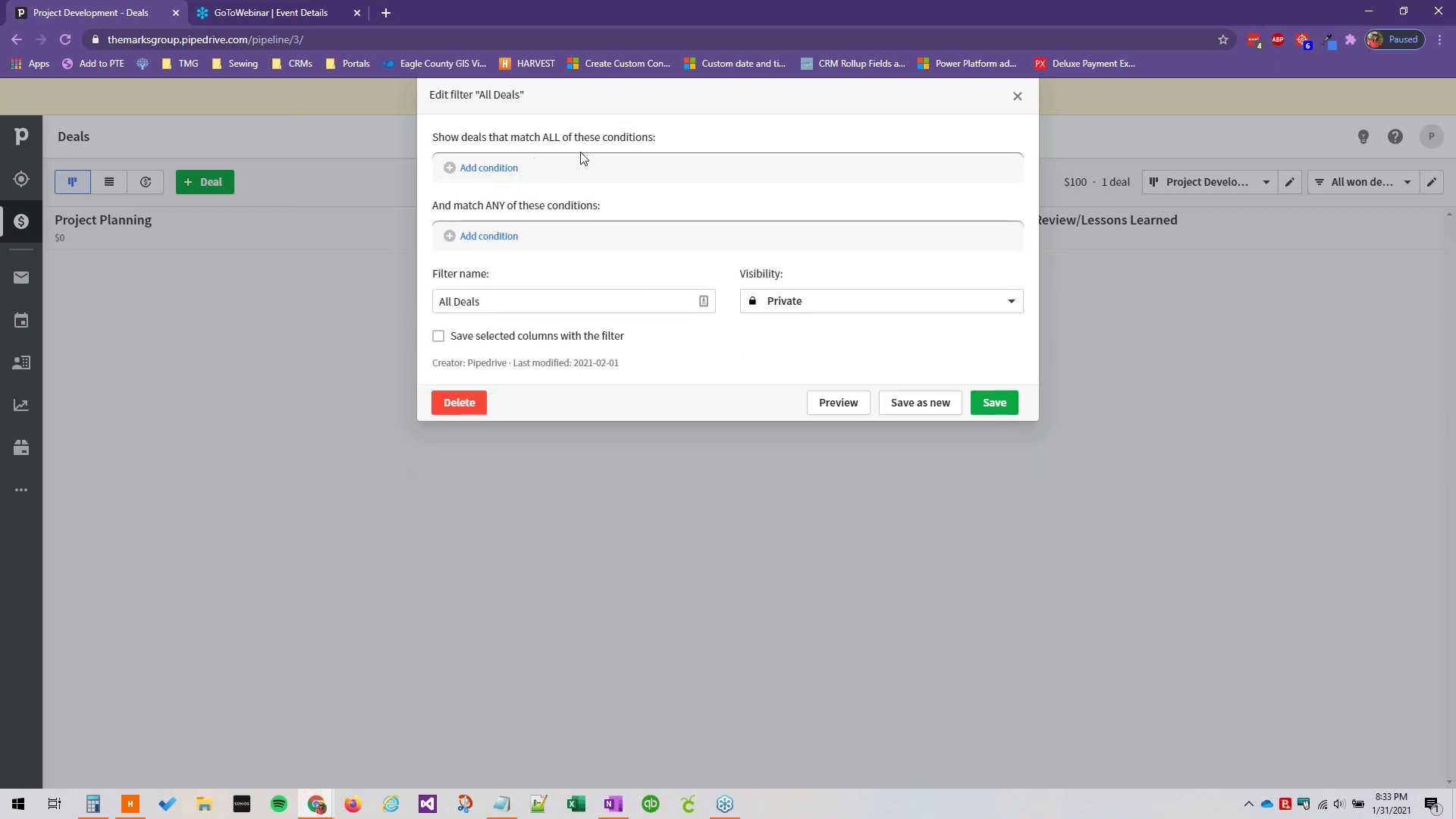
Step: Add match-any conditions: Status is Open and Status is Won
{"action": "left_click", "coordinate": [487, 236]}
{"action": "left_click", "coordinate": [534, 246]}
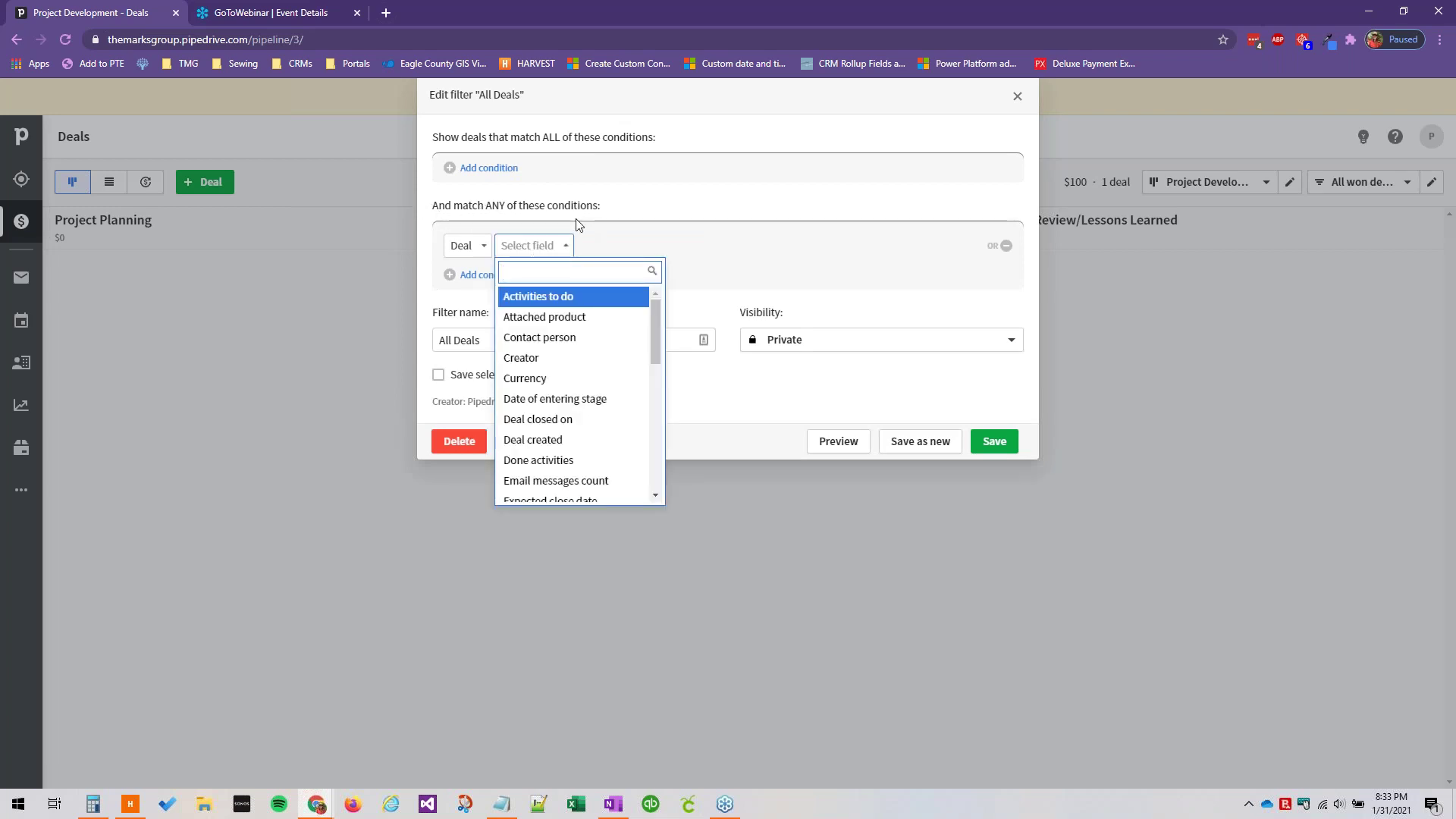
{"action": "type", "text": "status"}
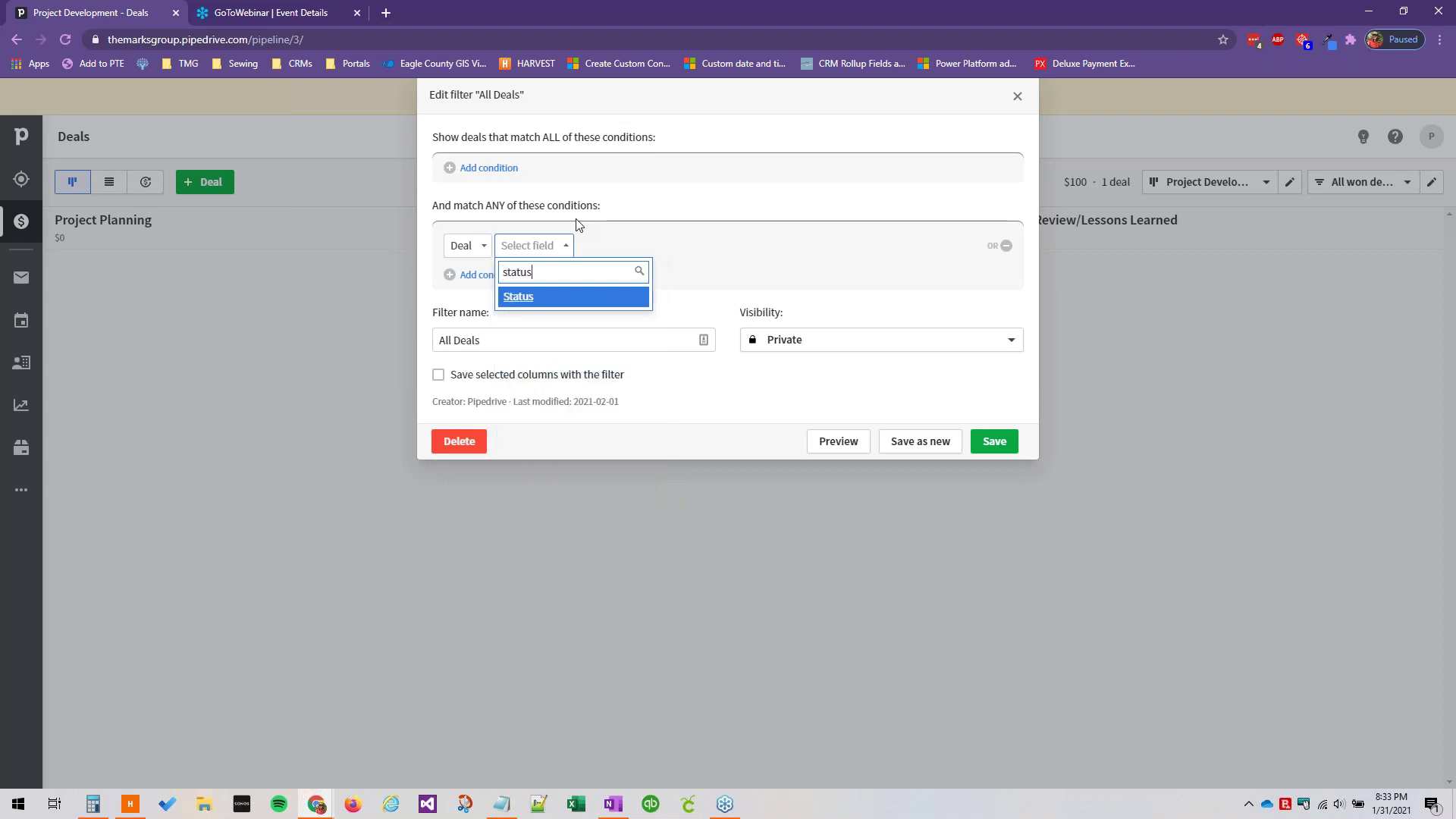
{"action": "left_click", "coordinate": [567, 297]}
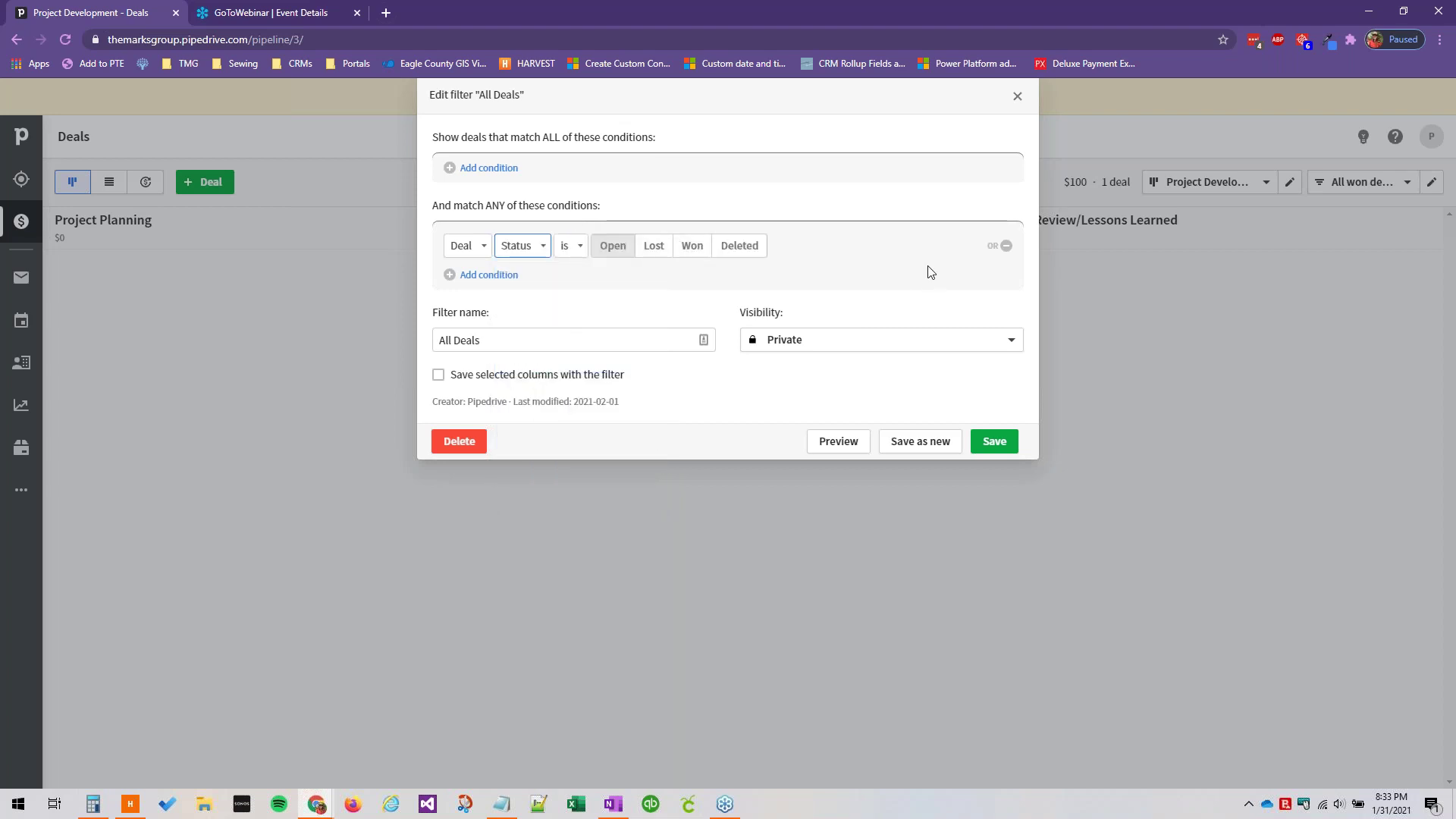
{"action": "left_click", "coordinate": [489, 275]}
{"action": "left_click", "coordinate": [521, 285]}
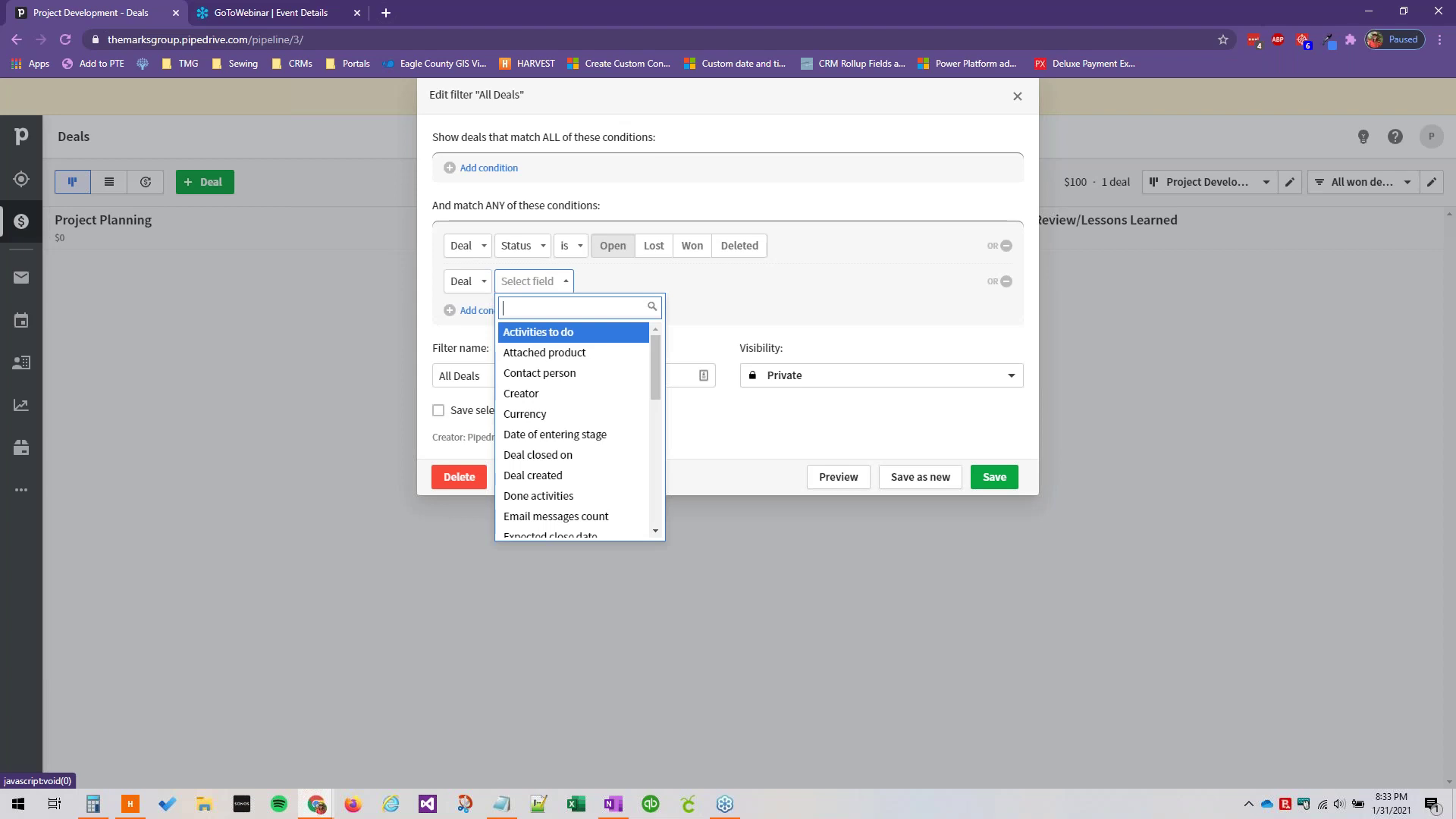
{"action": "type", "text": "statu"}
{"action": "left_click", "coordinate": [530, 332]}
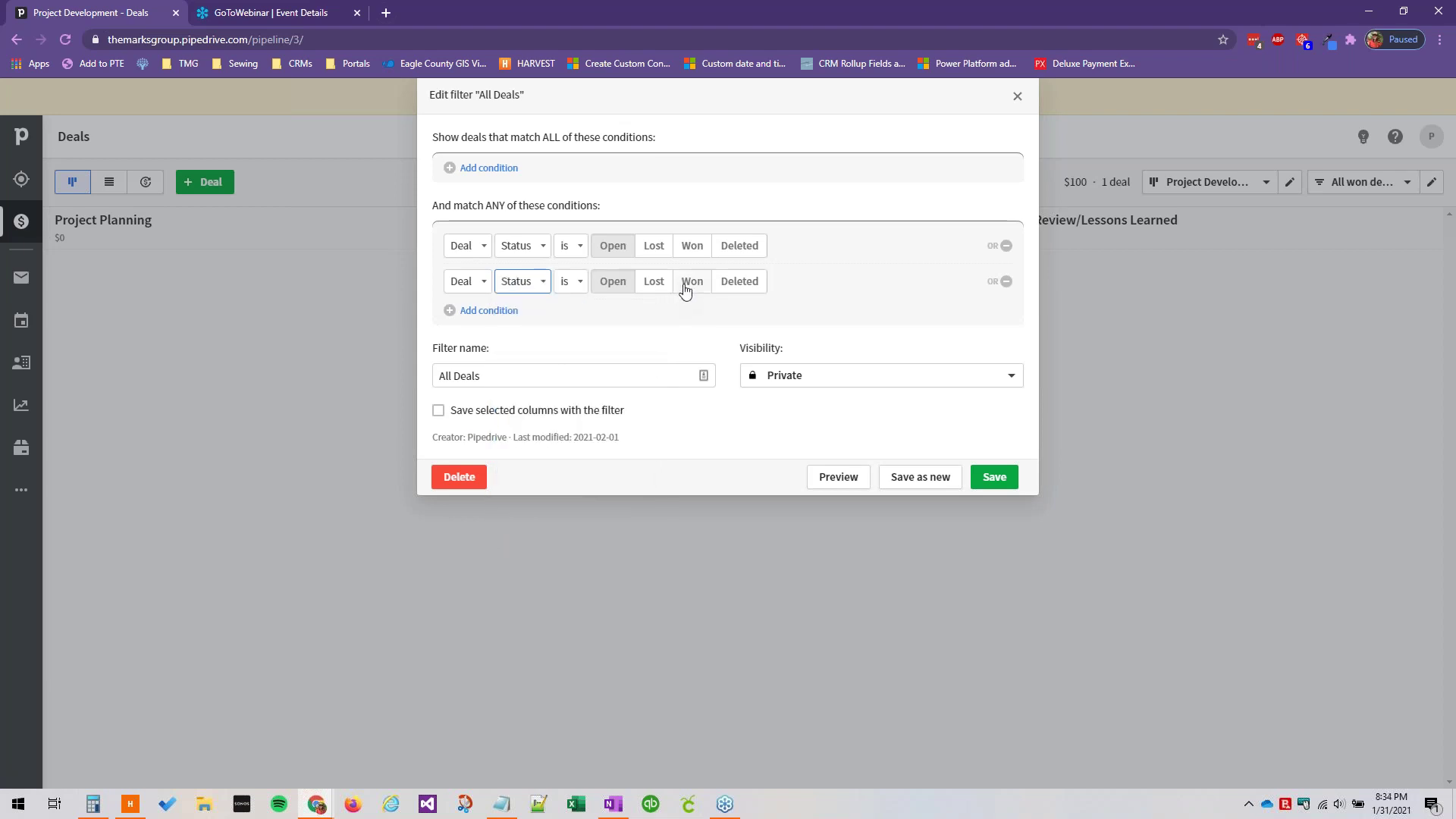
{"action": "left_click", "coordinate": [691, 281]}
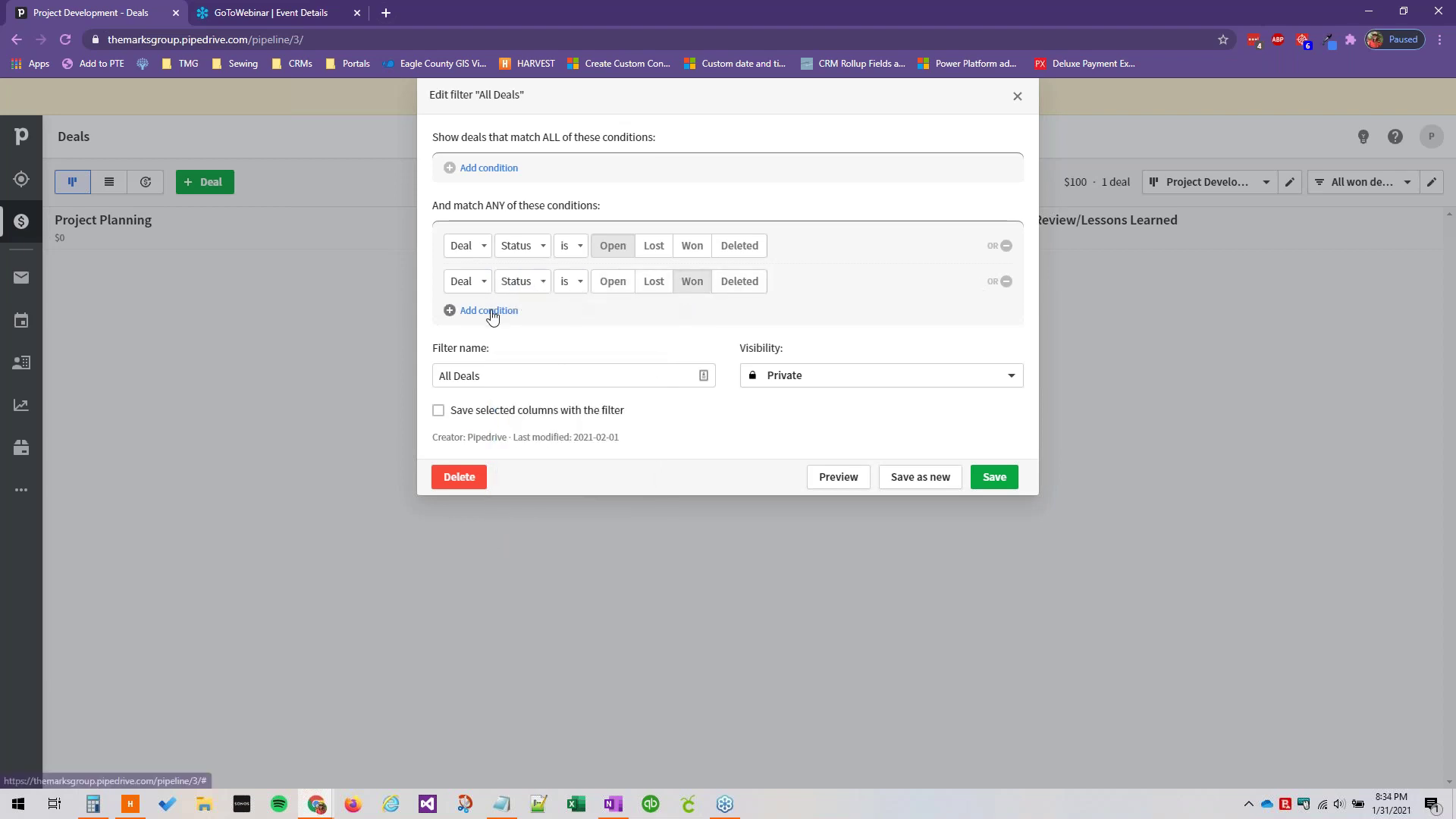
Step: Rename the filter to 'All Open and Won Deals' and save it
{"action": "left_click", "coordinate": [520, 382]}
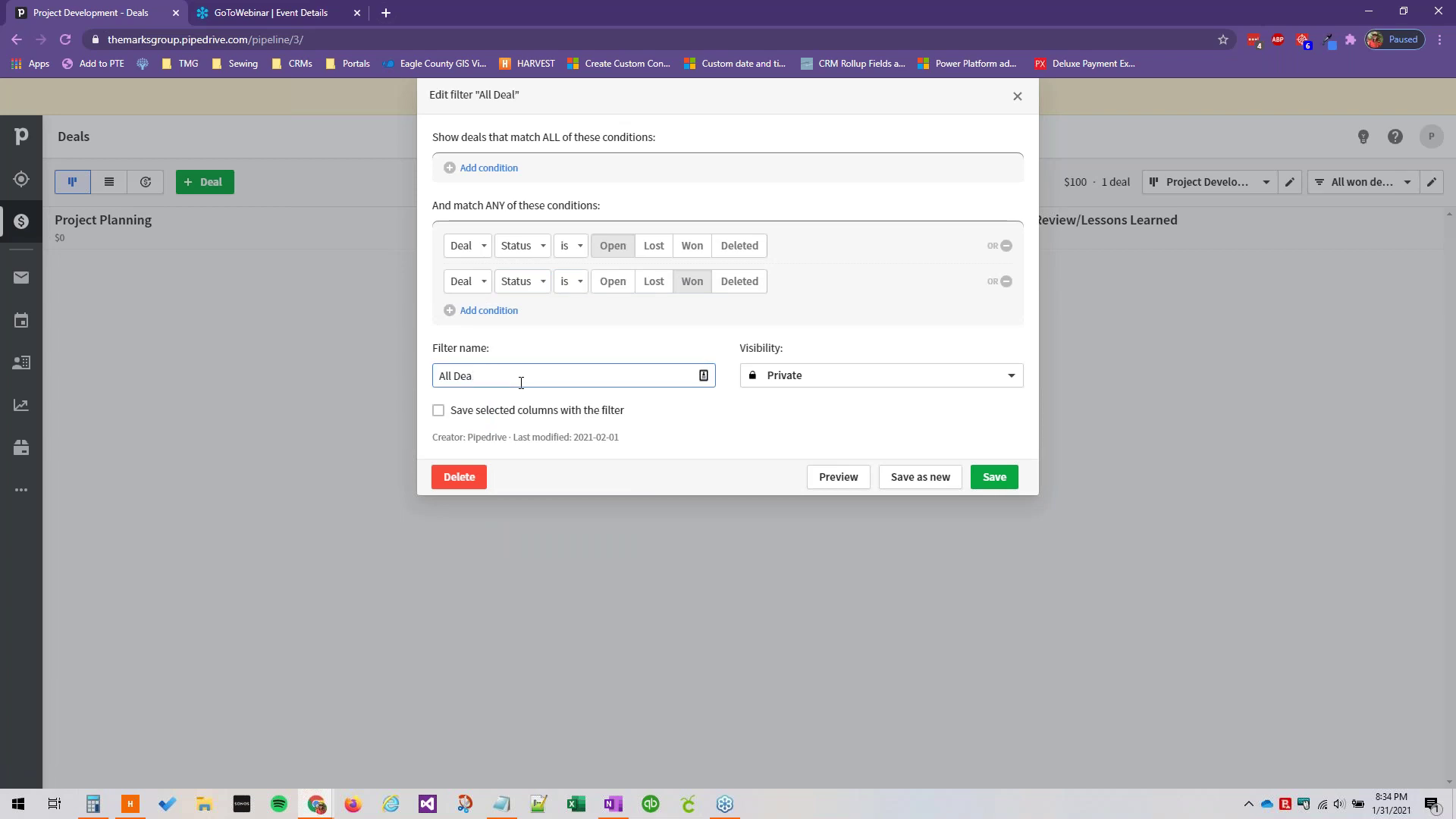
{"action": "key", "text": "BackSpace"}
{"action": "type", "text": "Open and"}
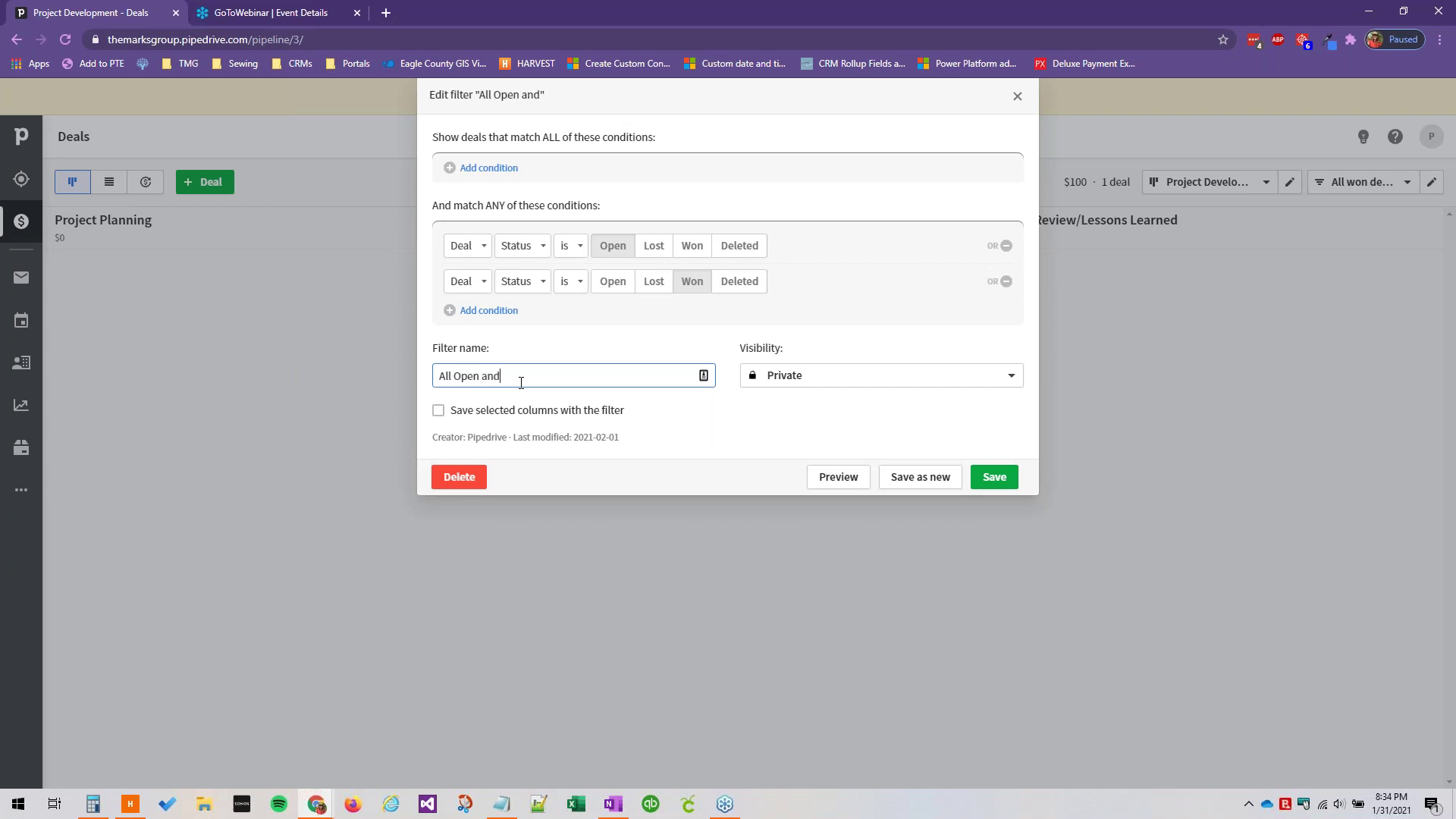
{"action": "type", "text": " WON Deals"}
{"action": "left_click", "coordinate": [993, 478]}
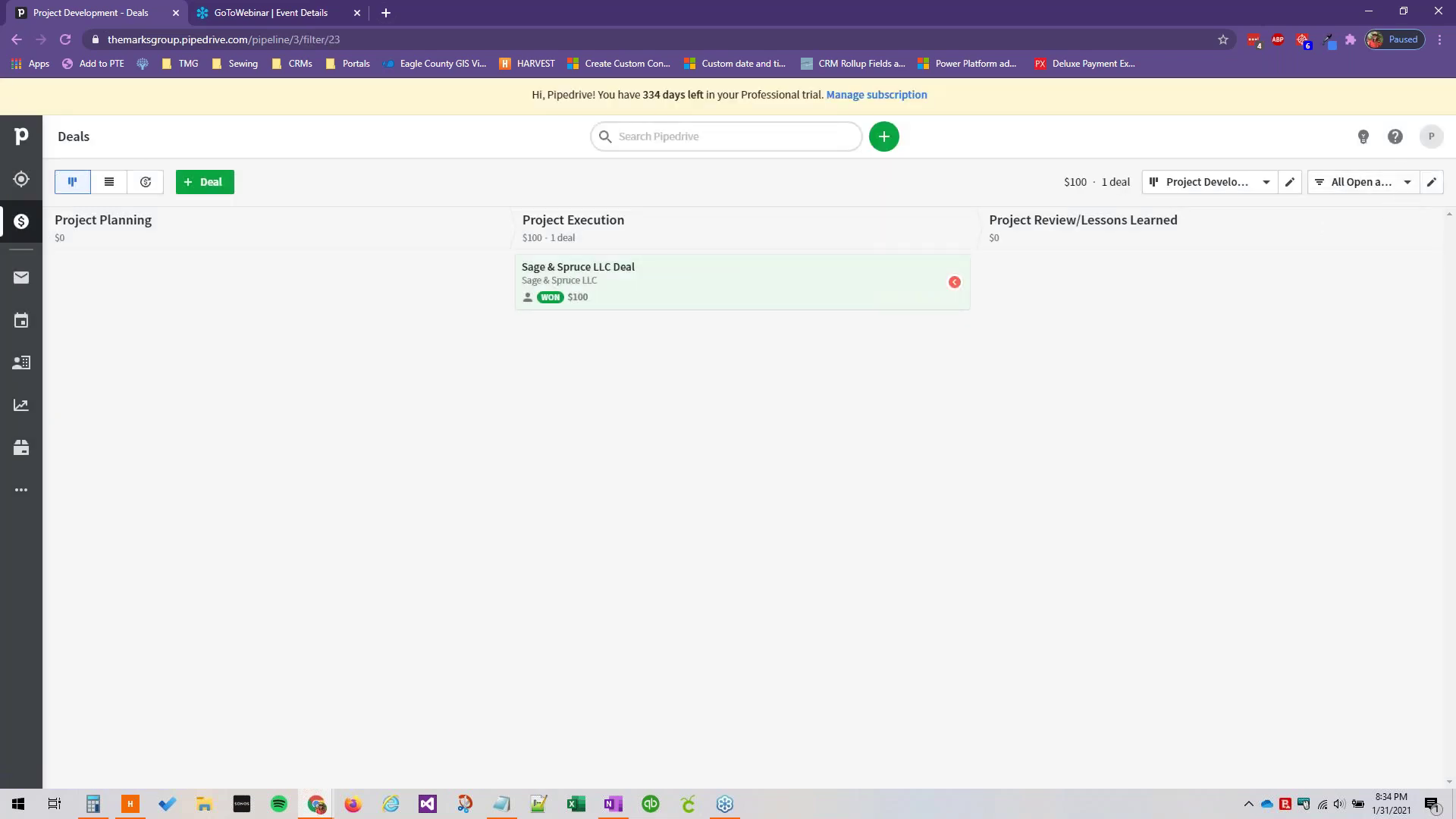
Step: Move the Sage & Spruce LLC Deal to Pipeline's final stage, Negotiations Started
{"action": "left_click", "coordinate": [1402, 185]}
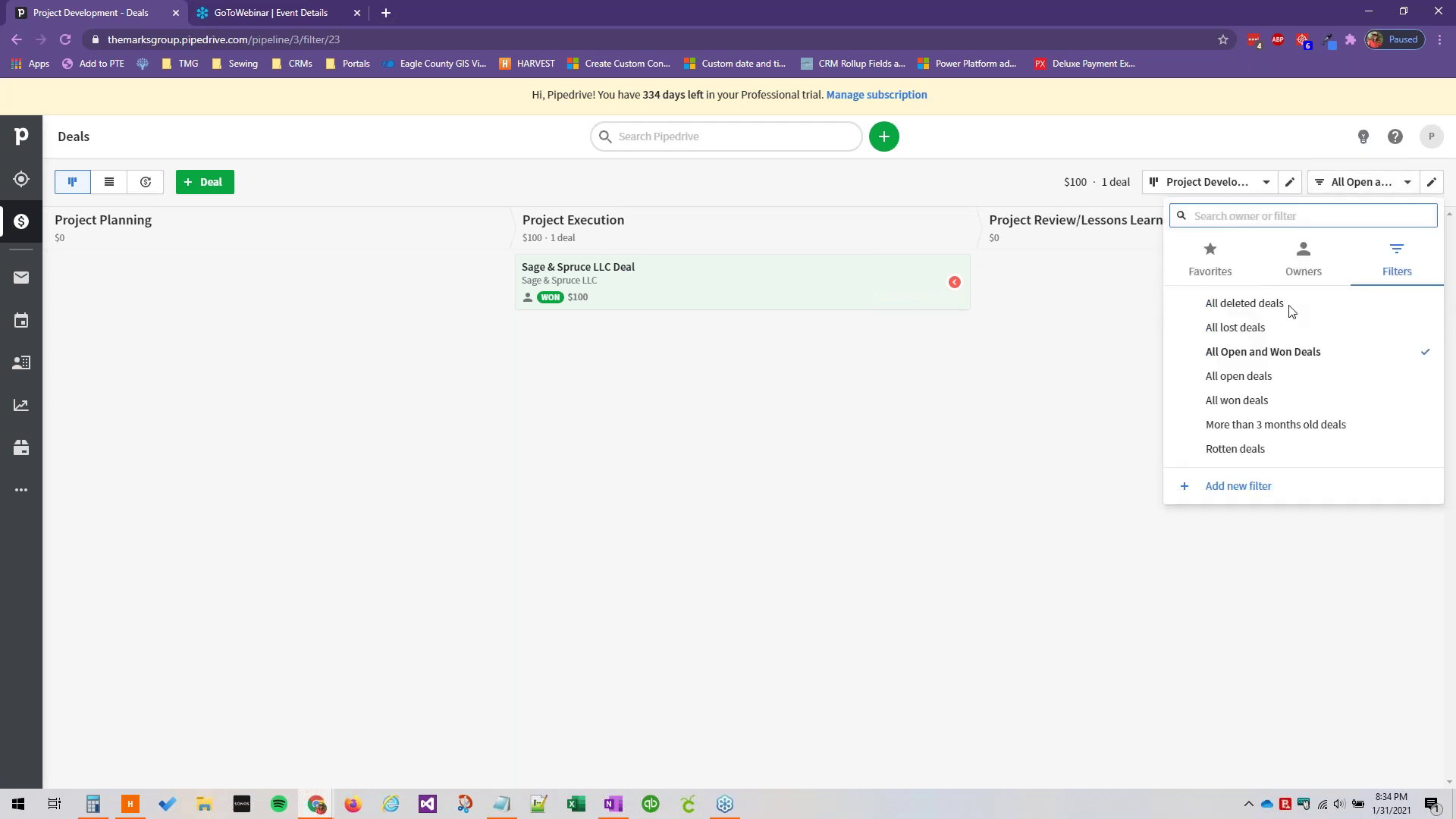
{"action": "left_click", "coordinate": [1383, 183]}
{"action": "left_click", "coordinate": [576, 376]}
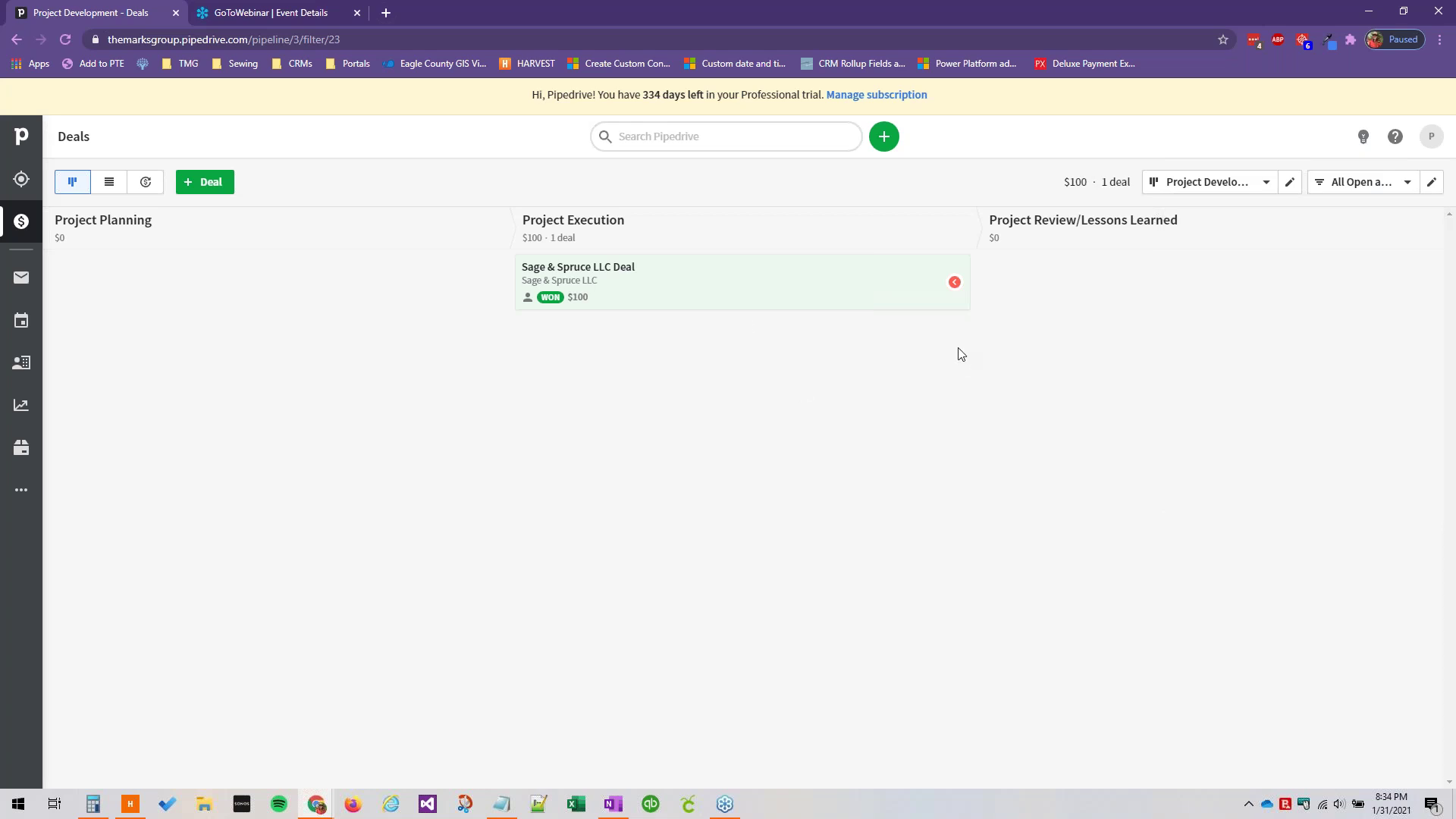
{"action": "left_click_drag", "start_coordinate": [855, 312], "coordinate": [1209, 763]}
{"action": "left_click", "coordinate": [1222, 641]}
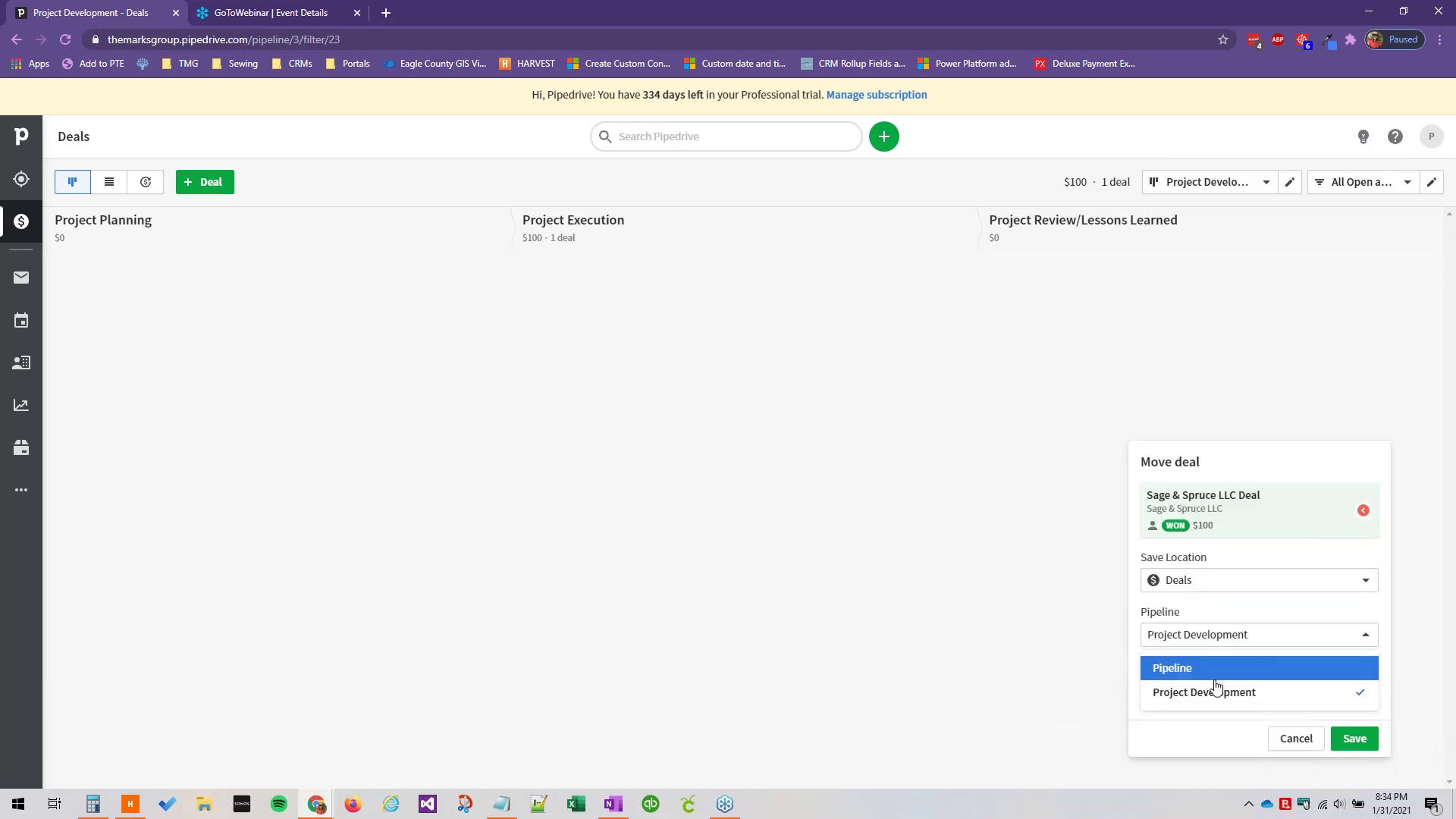
{"action": "left_click", "coordinate": [1215, 668]}
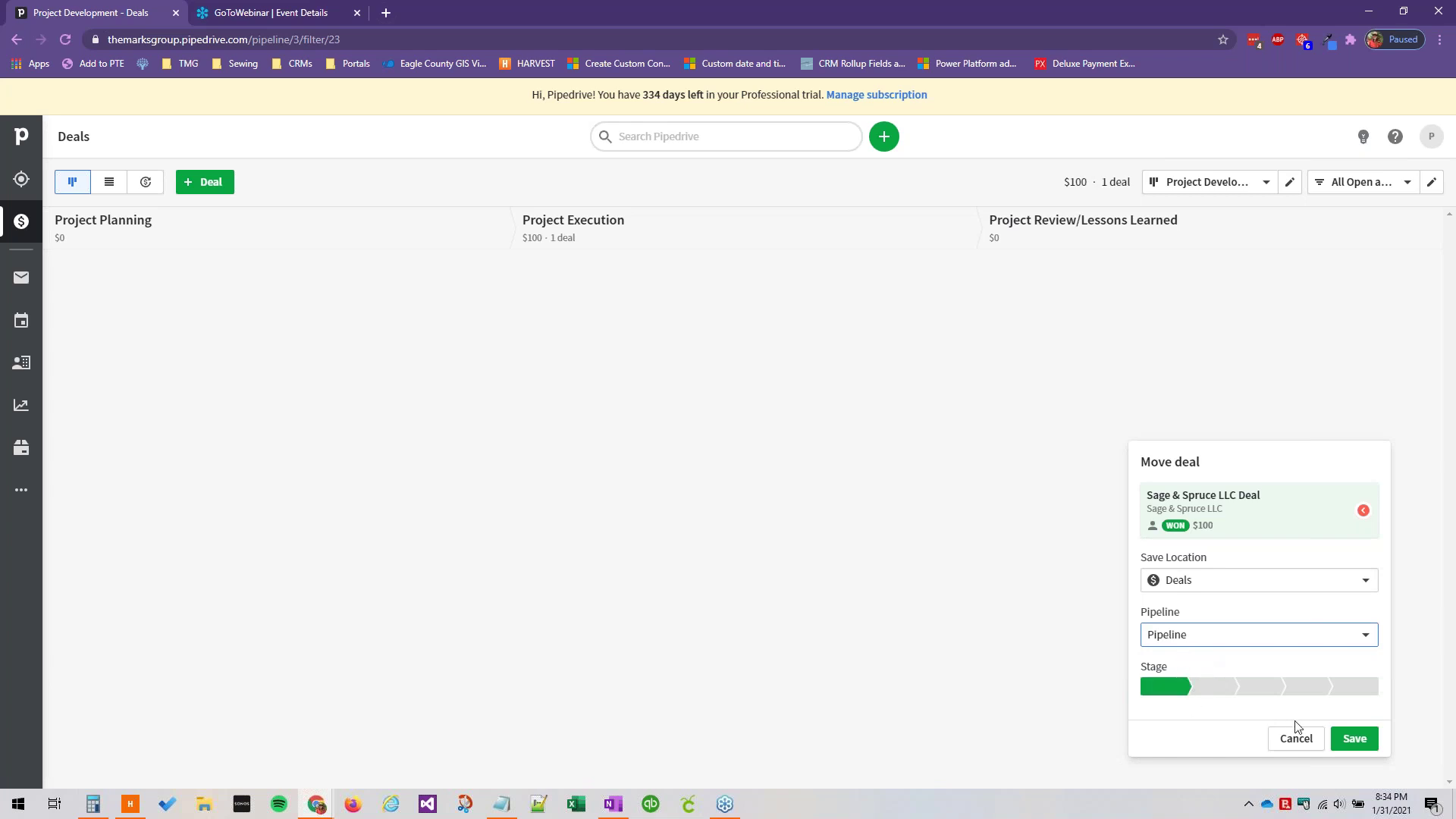
{"action": "left_click", "coordinate": [1343, 687]}
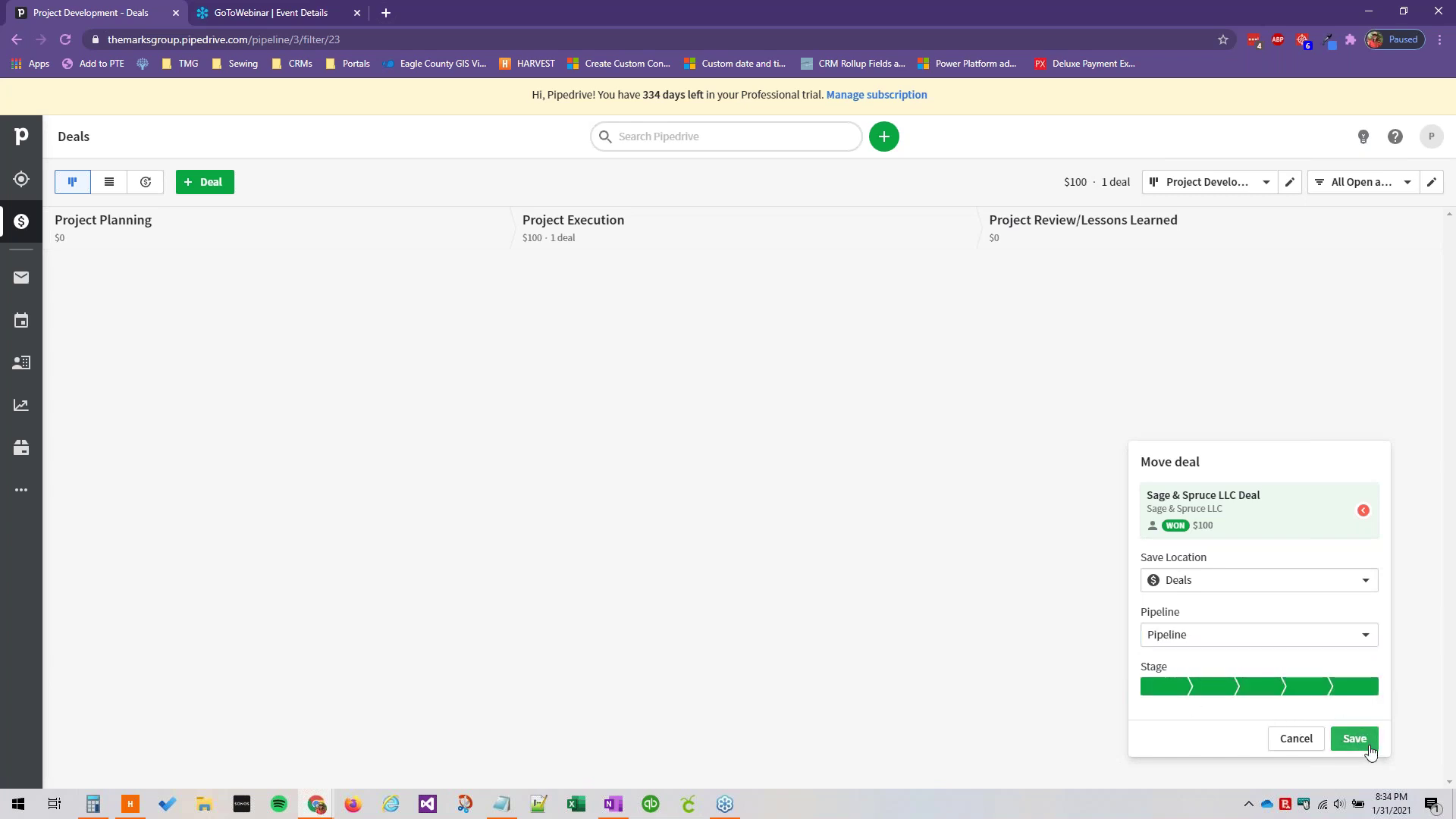
{"action": "left_click", "coordinate": [1369, 749]}
{"action": "left_click", "coordinate": [1264, 182]}
{"action": "left_click", "coordinate": [1198, 216]}
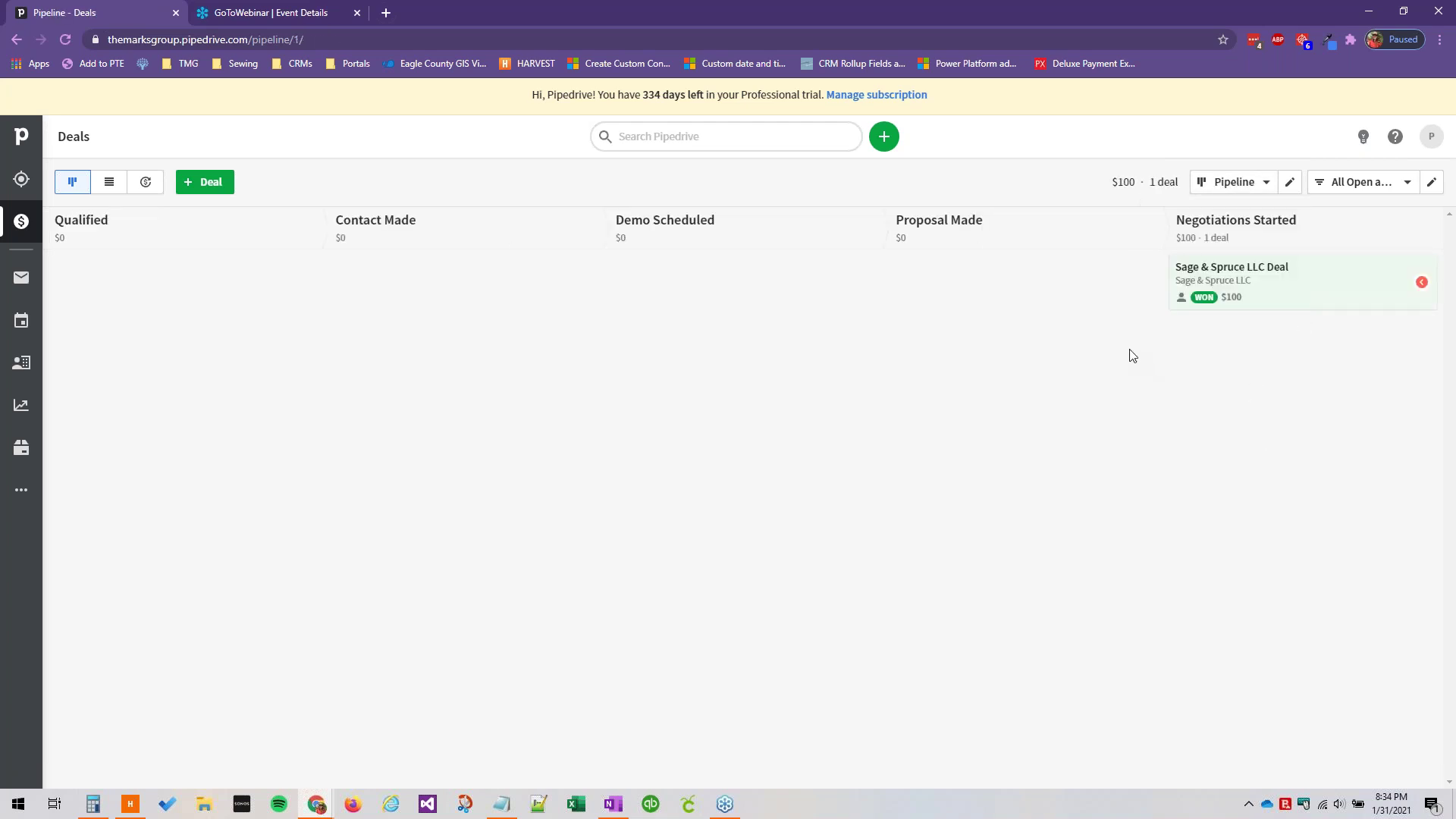
{"action": "left_click", "coordinate": [1422, 285]}
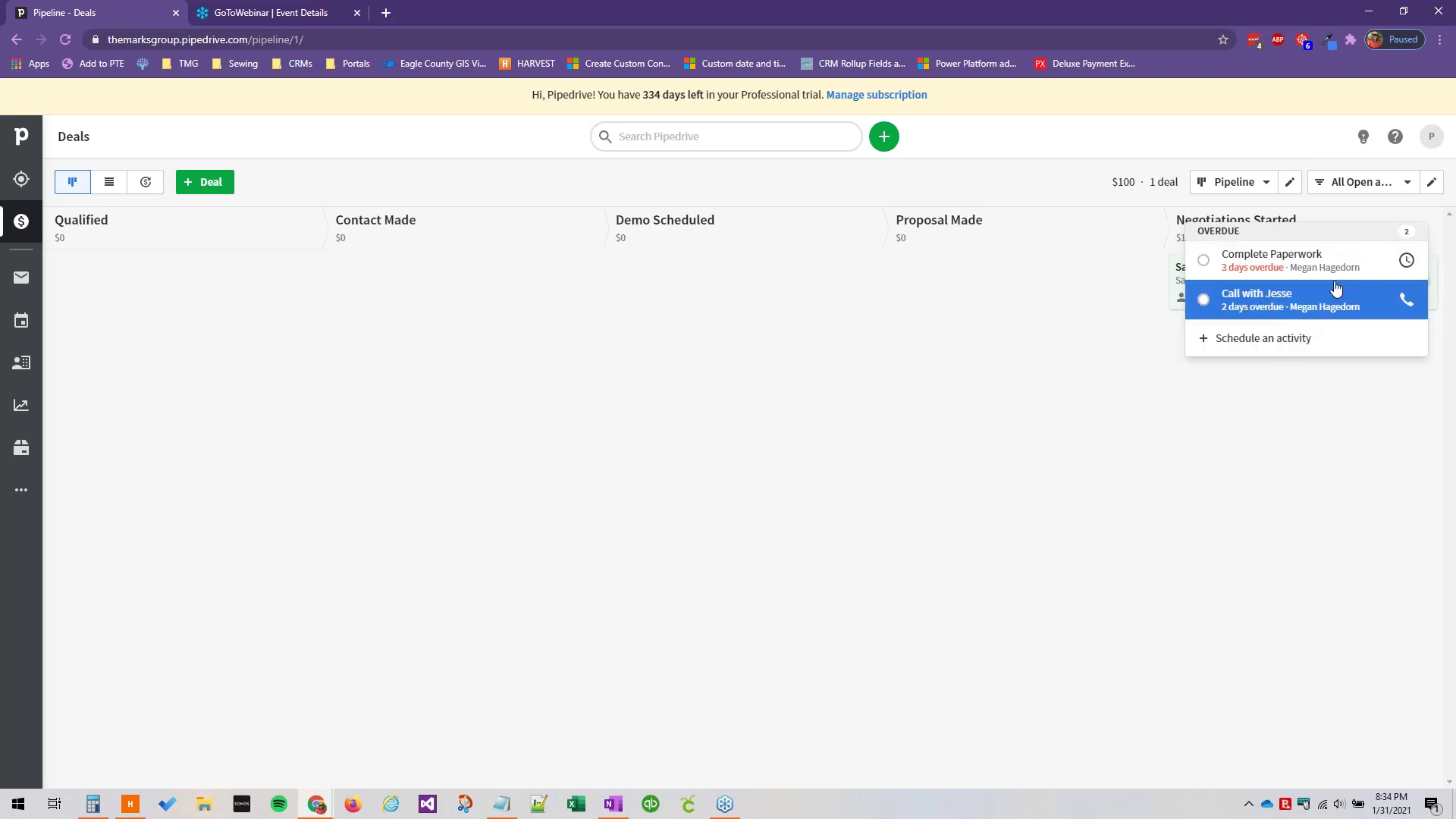
{"action": "left_click", "coordinate": [1303, 394]}
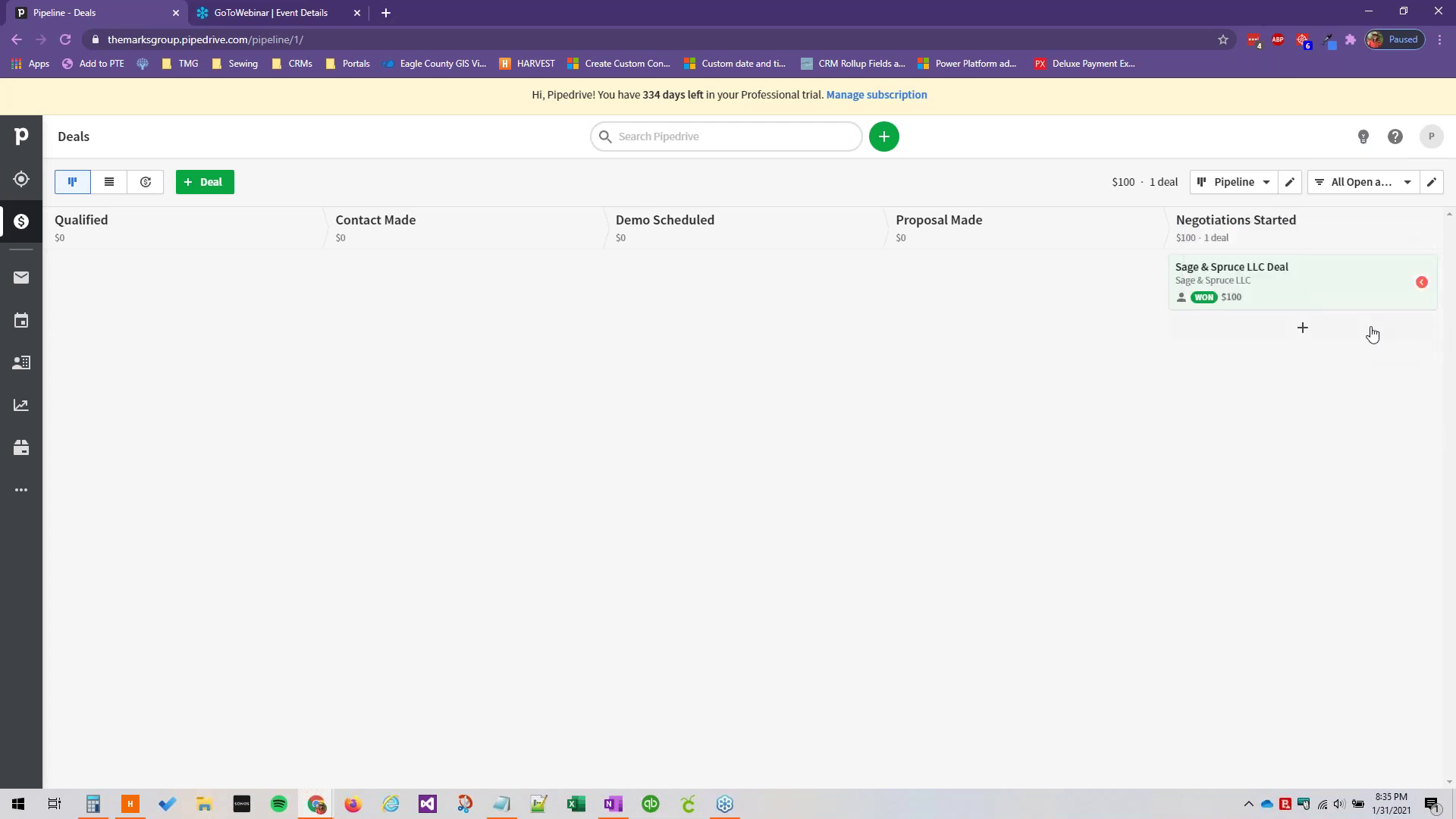